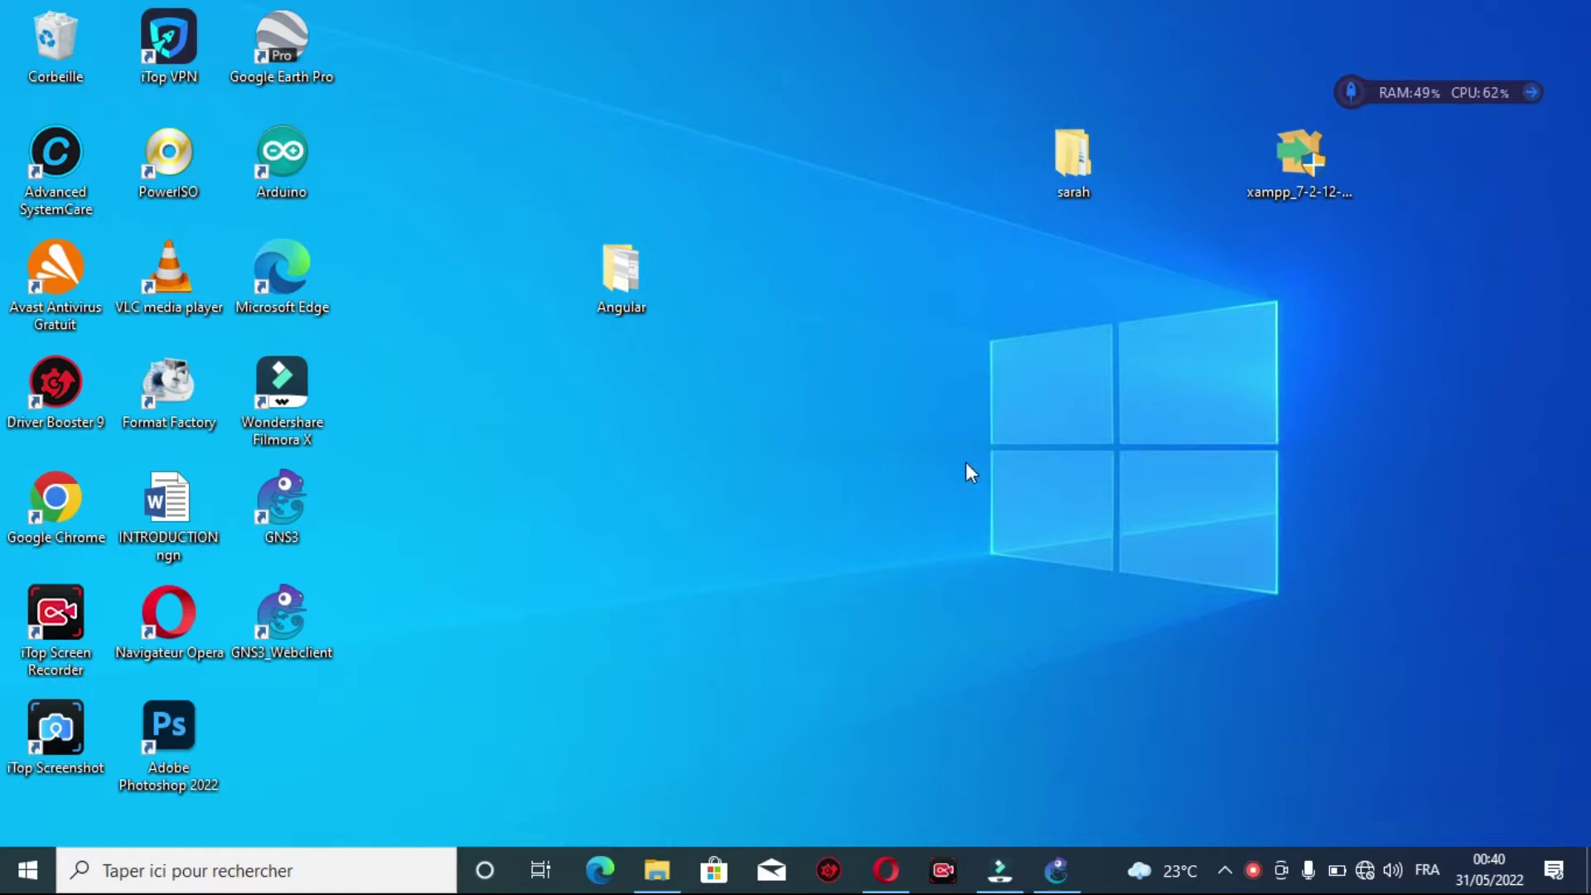
Step: Switch to GNS3 and add three VPCS end devices to the empty topology: two along the lower part, one at upper right
mouse_move(998, 868)
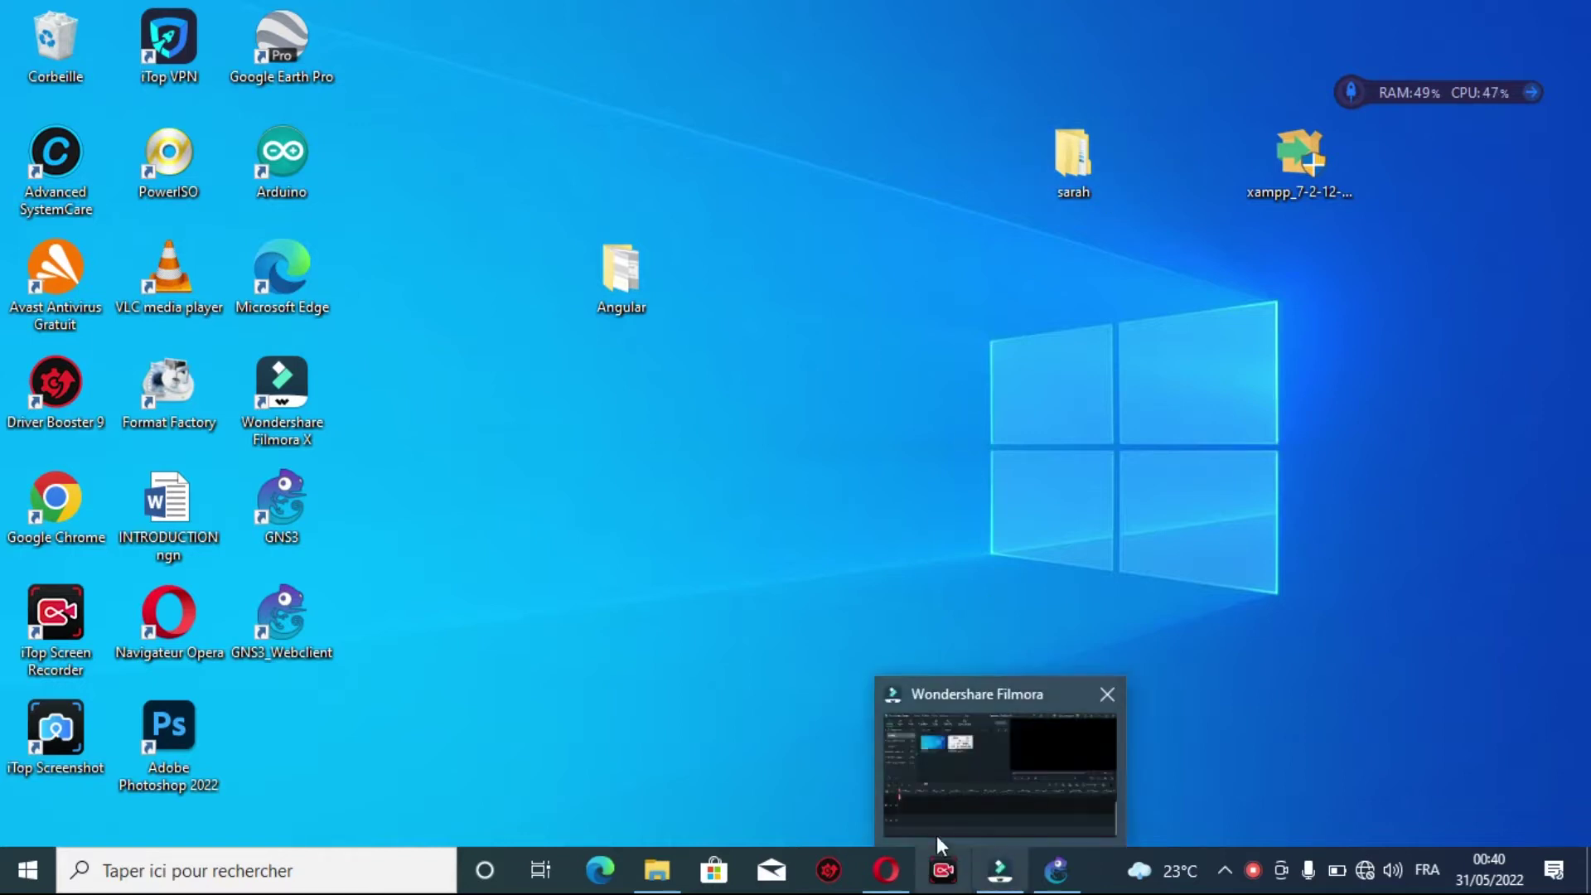
click(1054, 864)
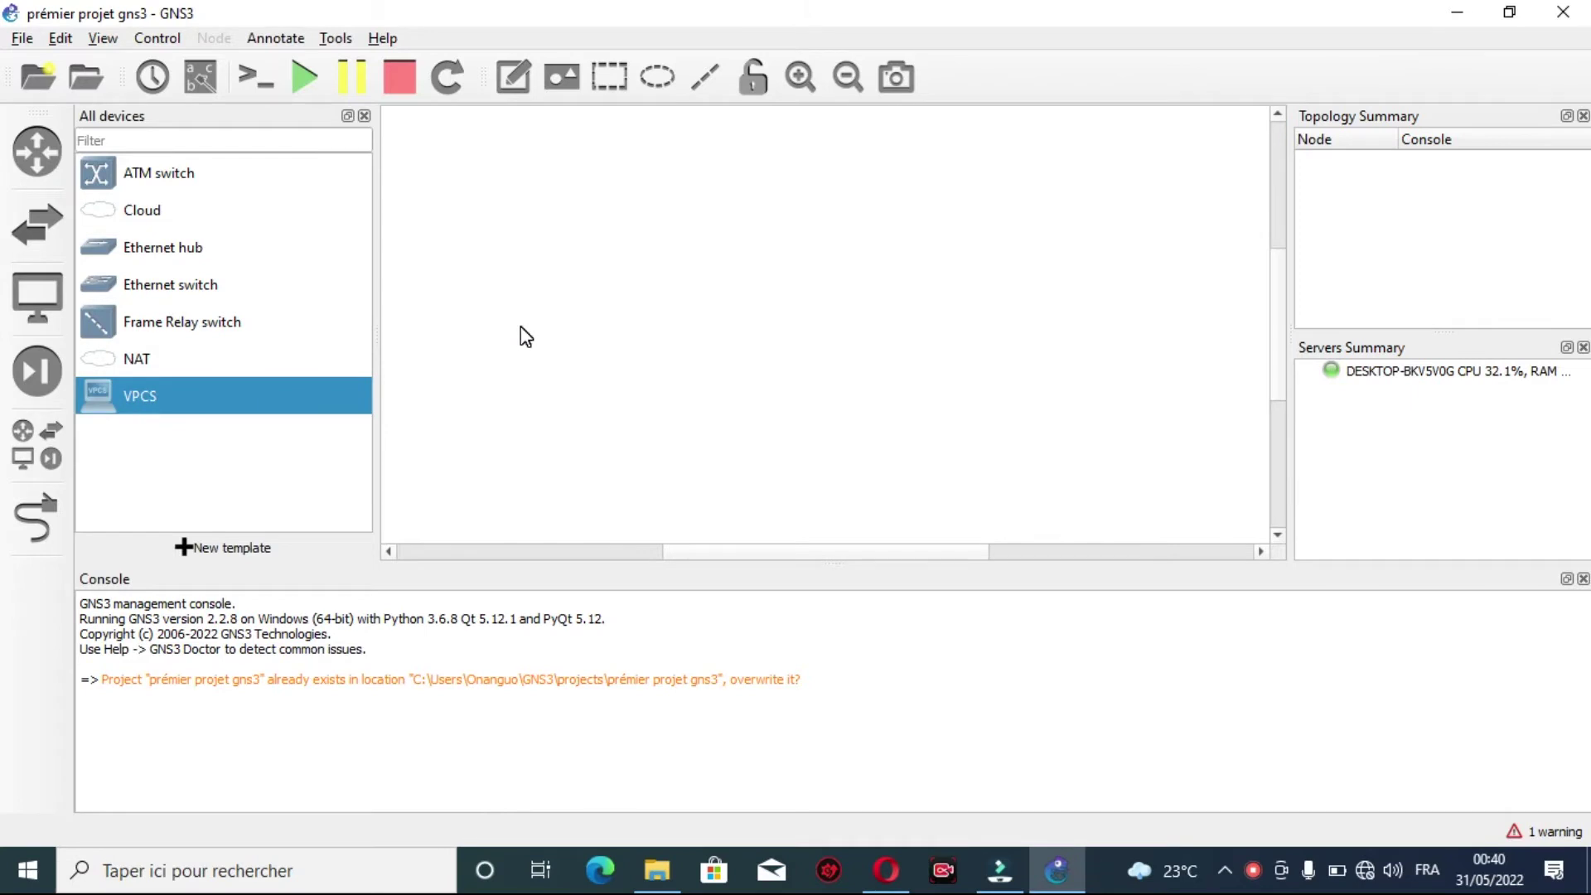
click(38, 156)
click(31, 222)
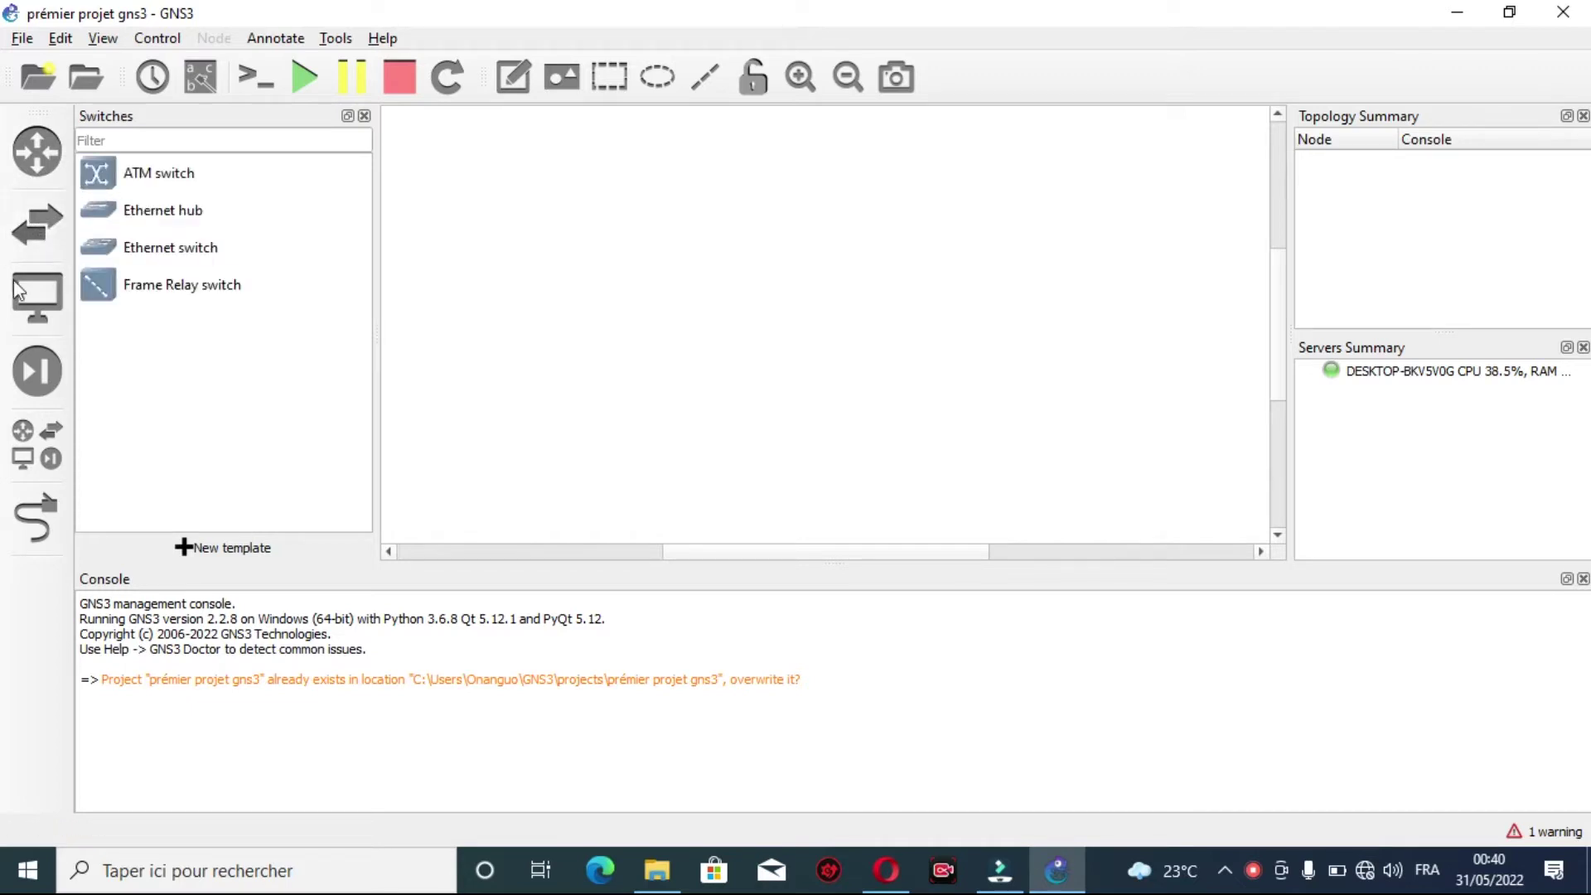
click(33, 297)
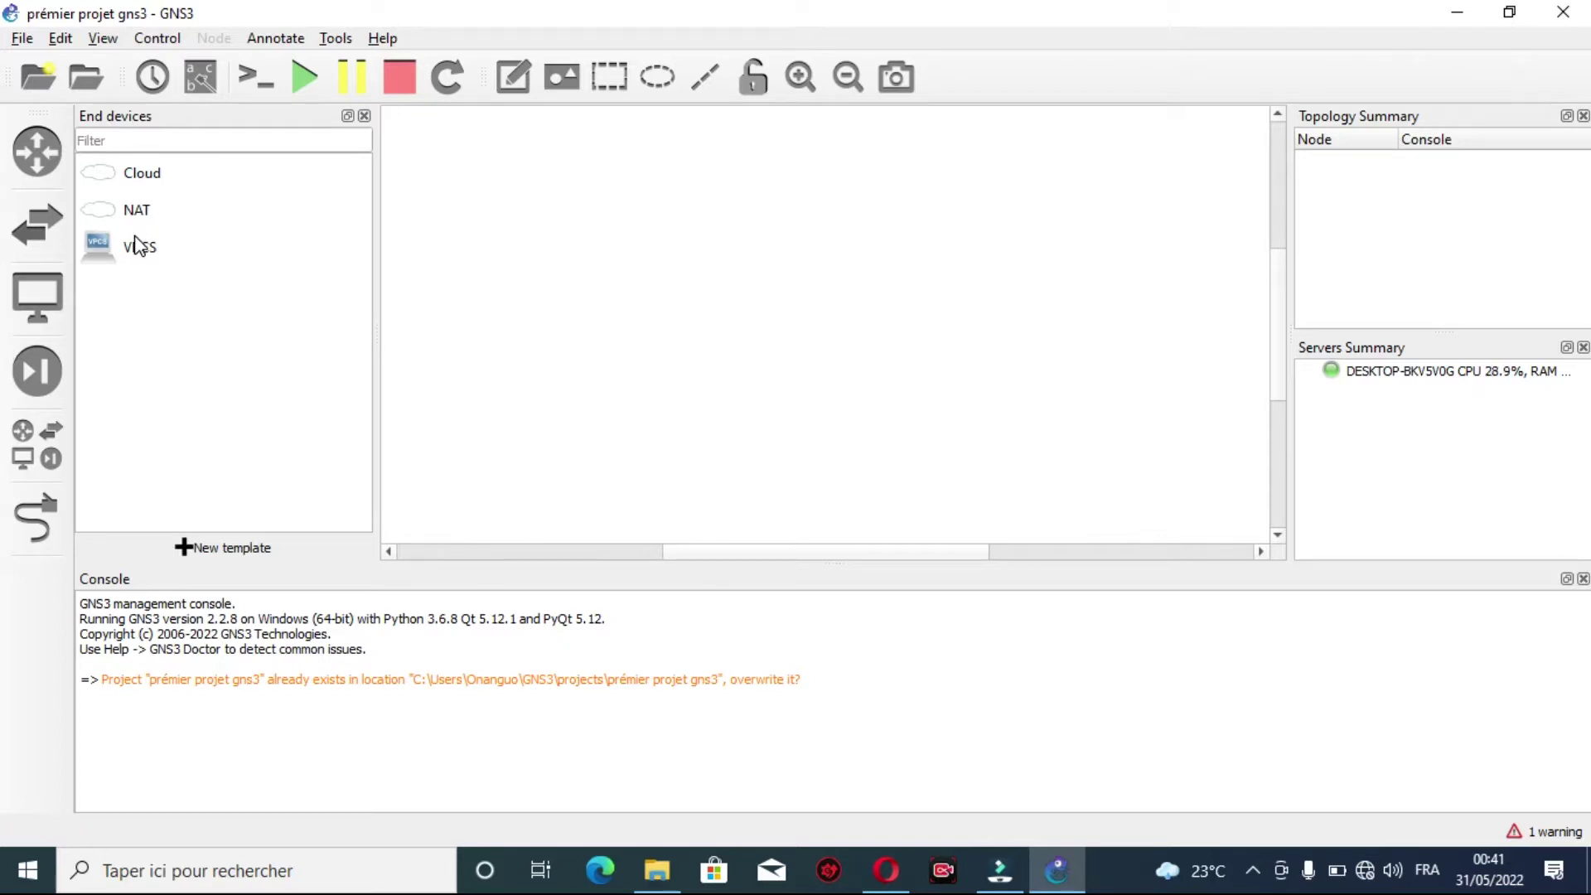
drag(138, 246, 587, 414)
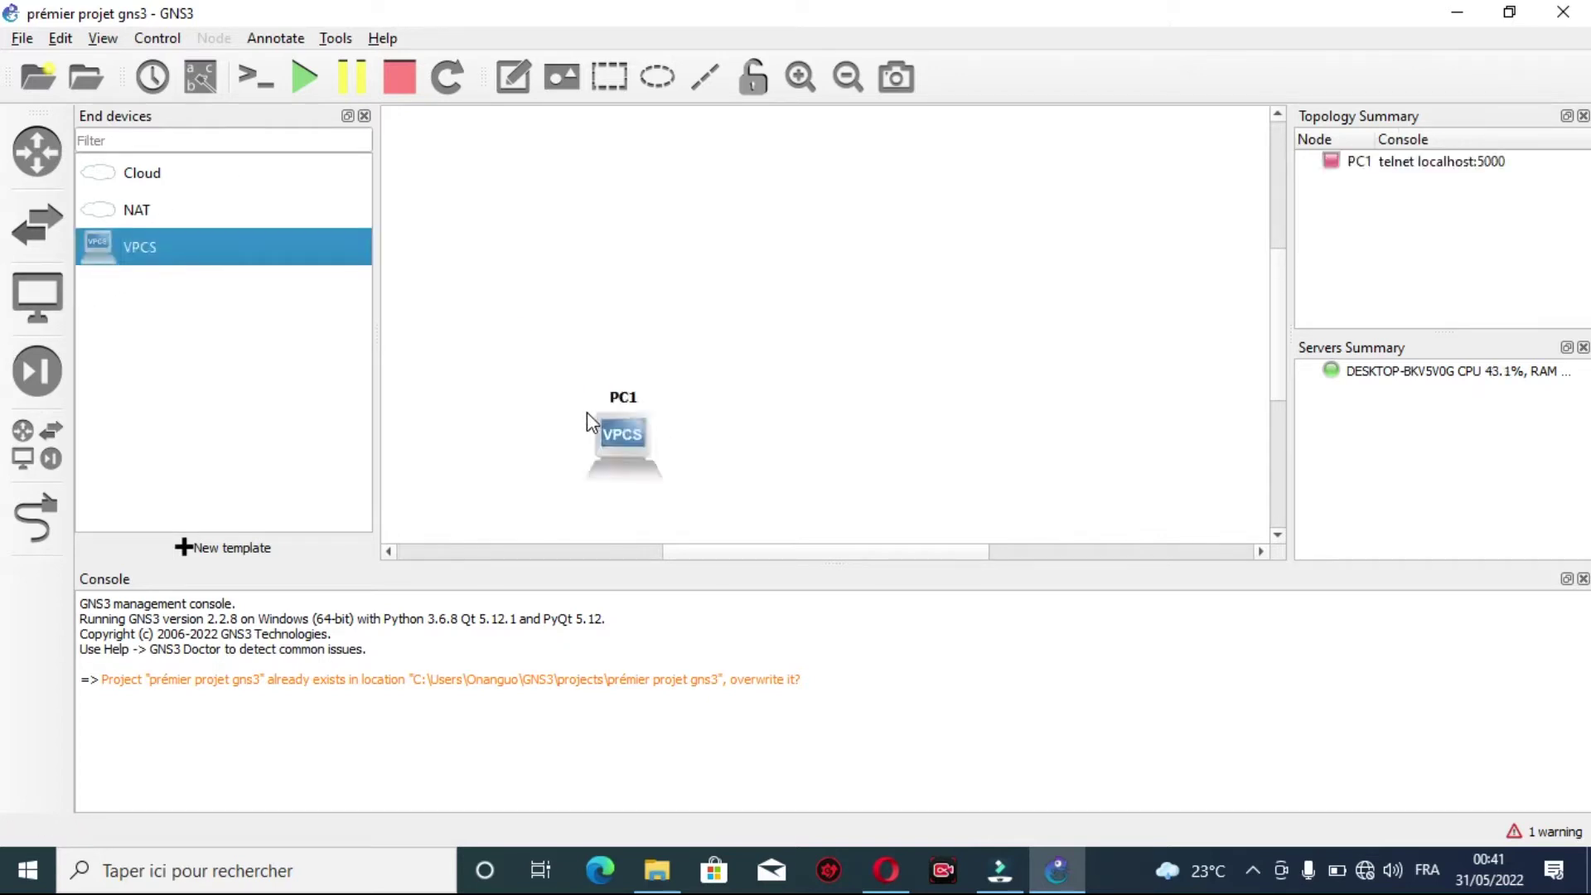
drag(133, 253, 1043, 457)
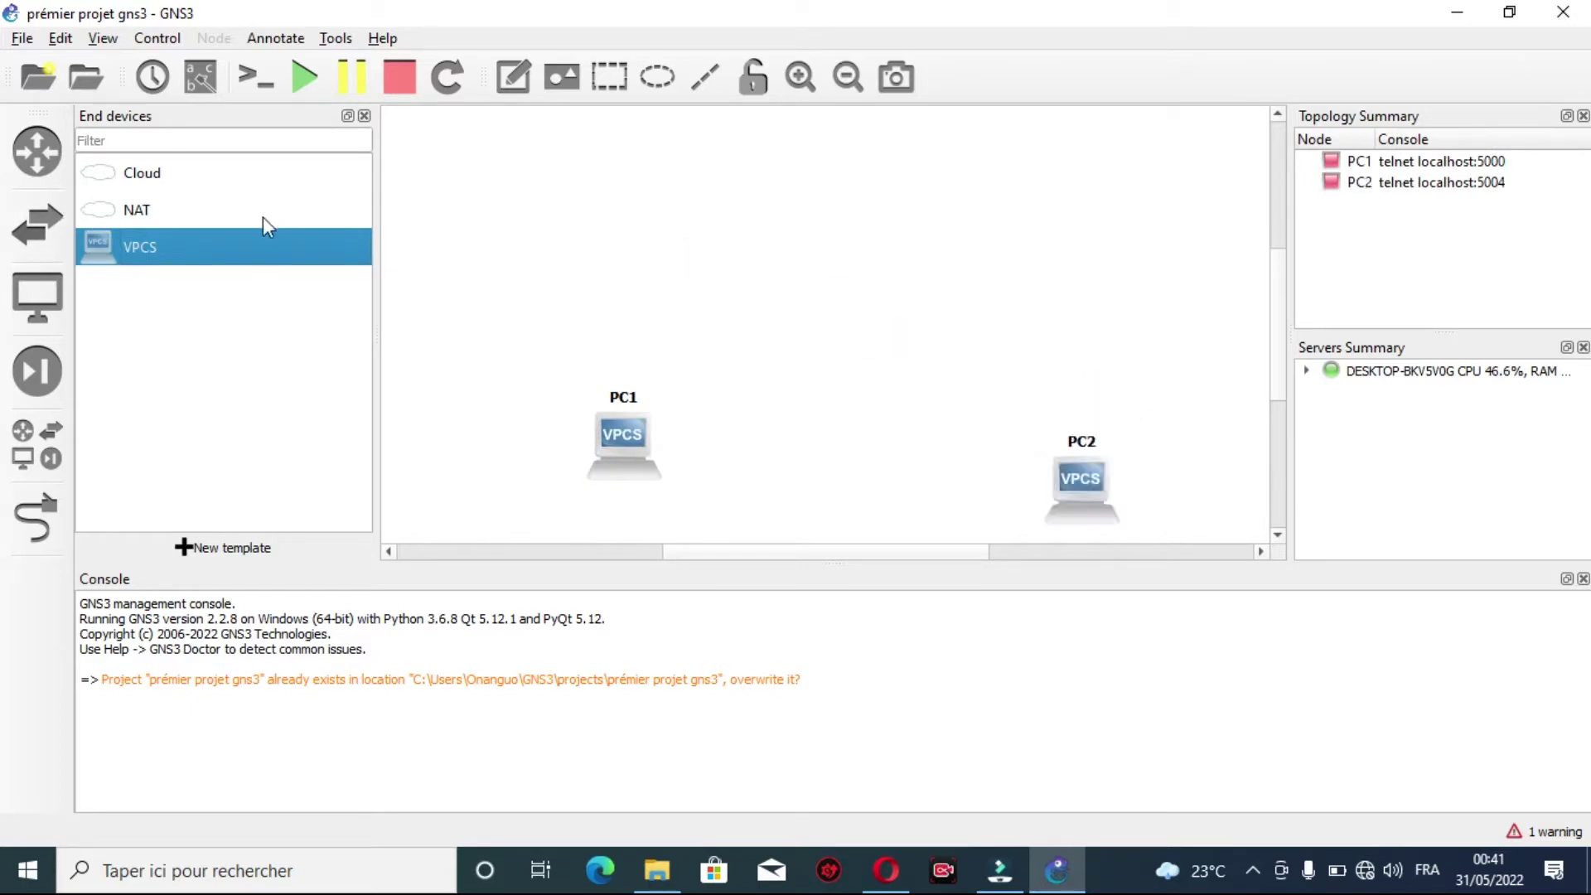
drag(246, 255, 1145, 222)
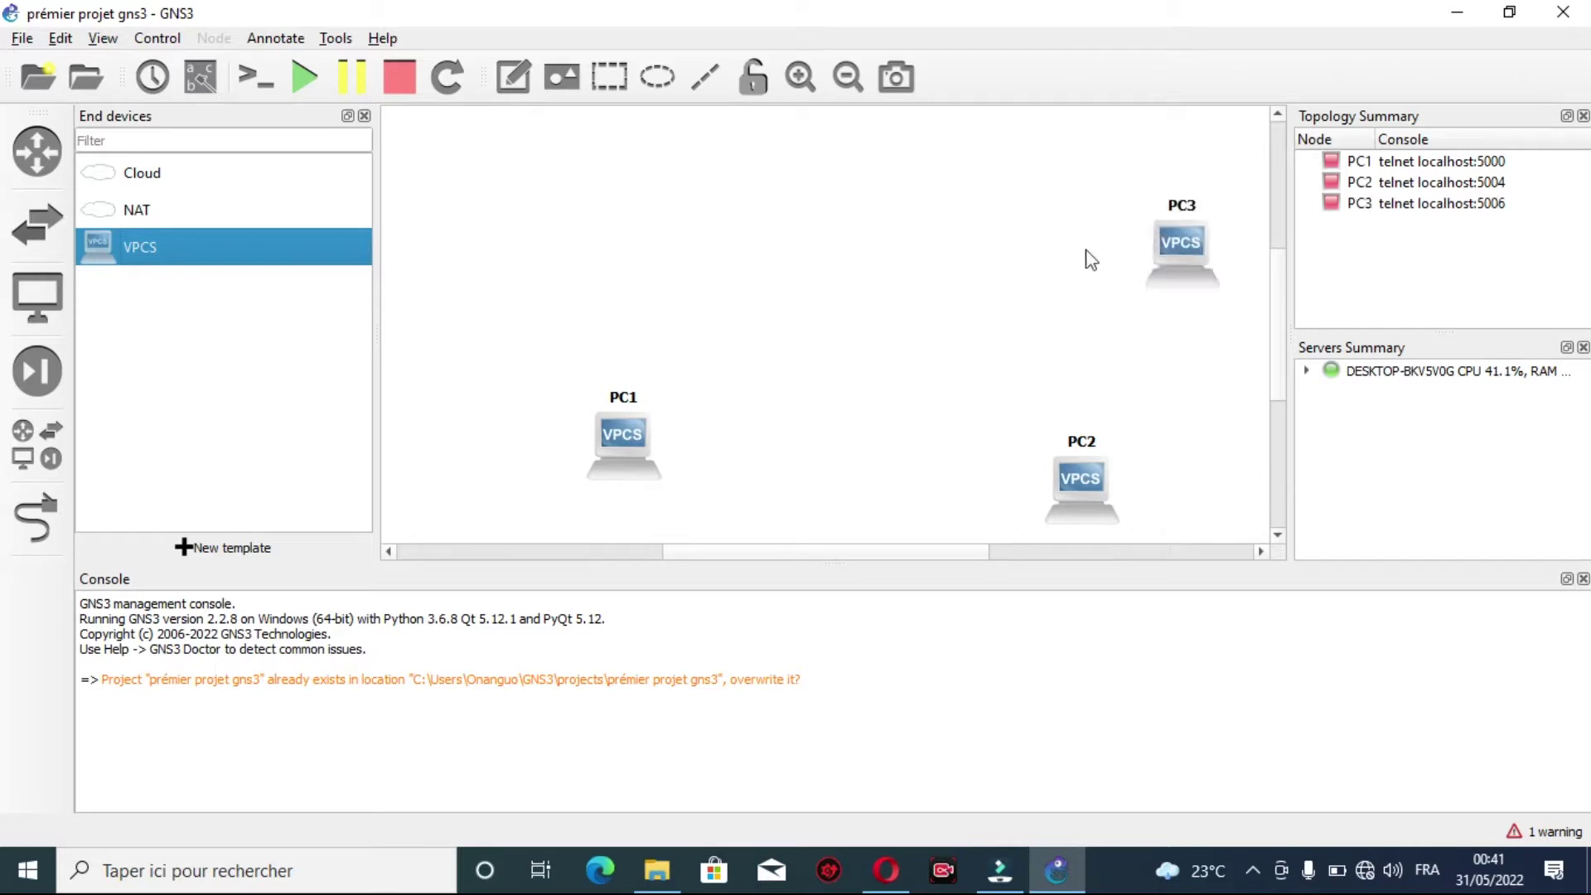
Step: Reposition the three VPCS nodes: PC1 slightly outward and down, PC2 inward and up, PC3 slightly inward and up
drag(619, 421, 591, 431)
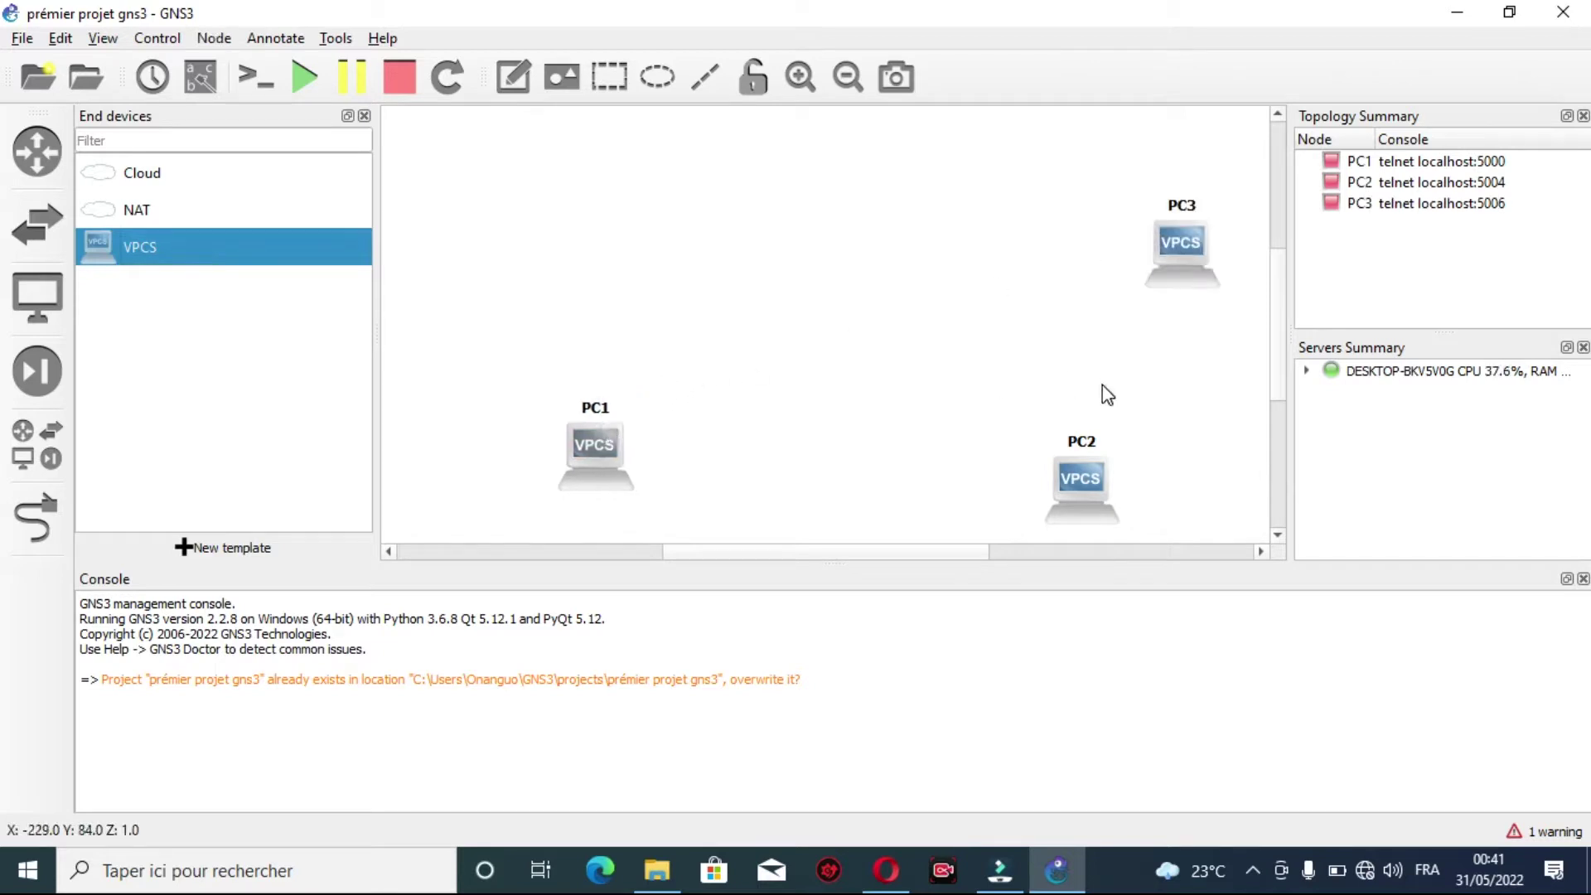
drag(1089, 471, 1002, 443)
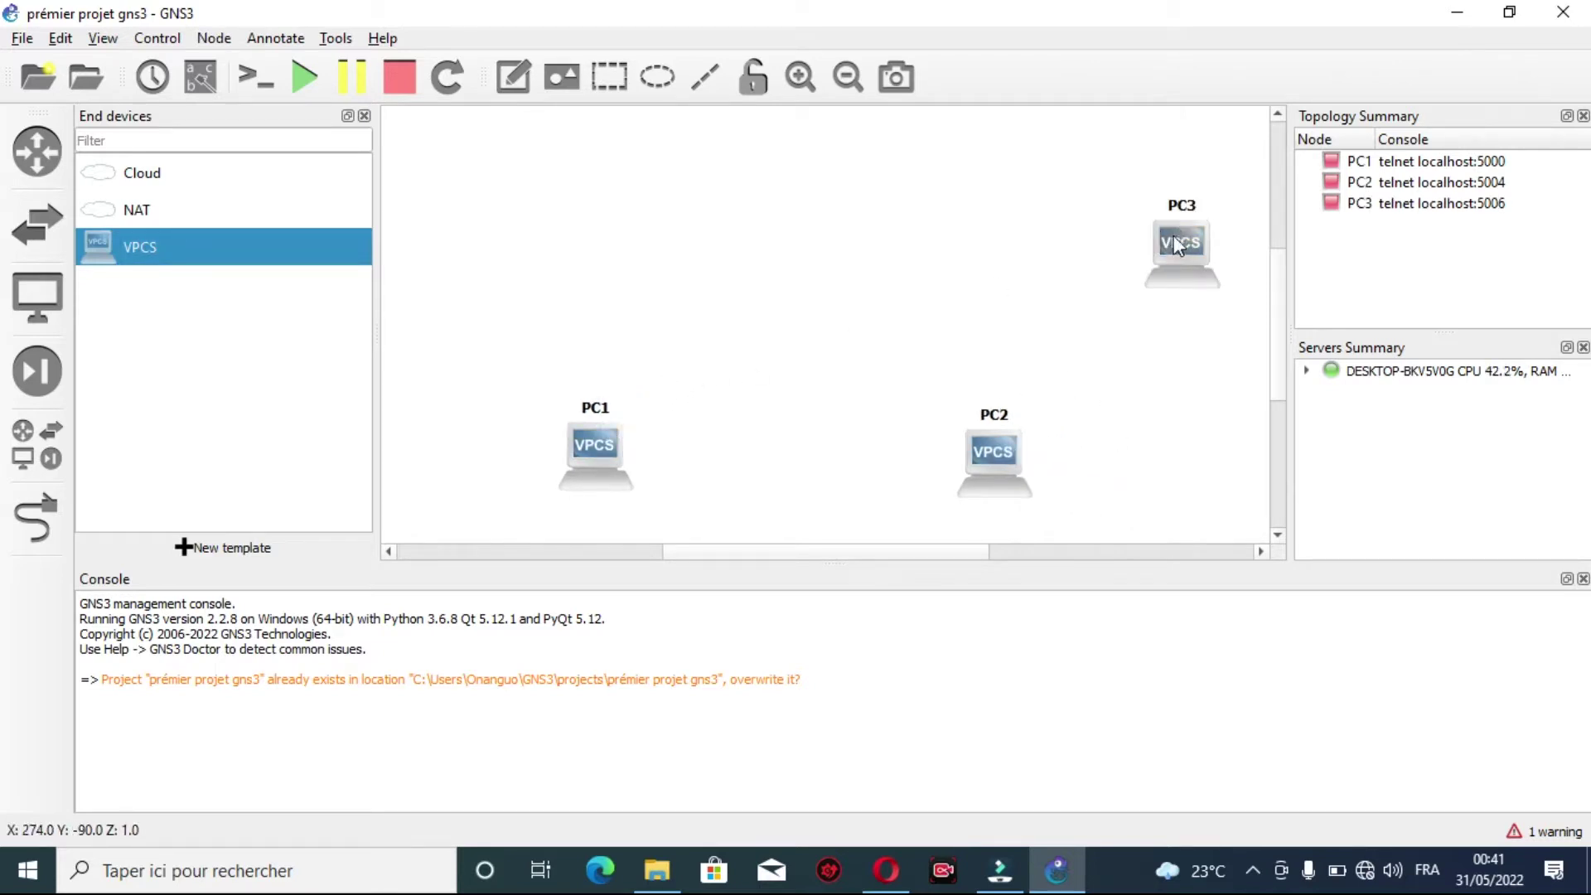
drag(1176, 236, 1147, 204)
click(802, 306)
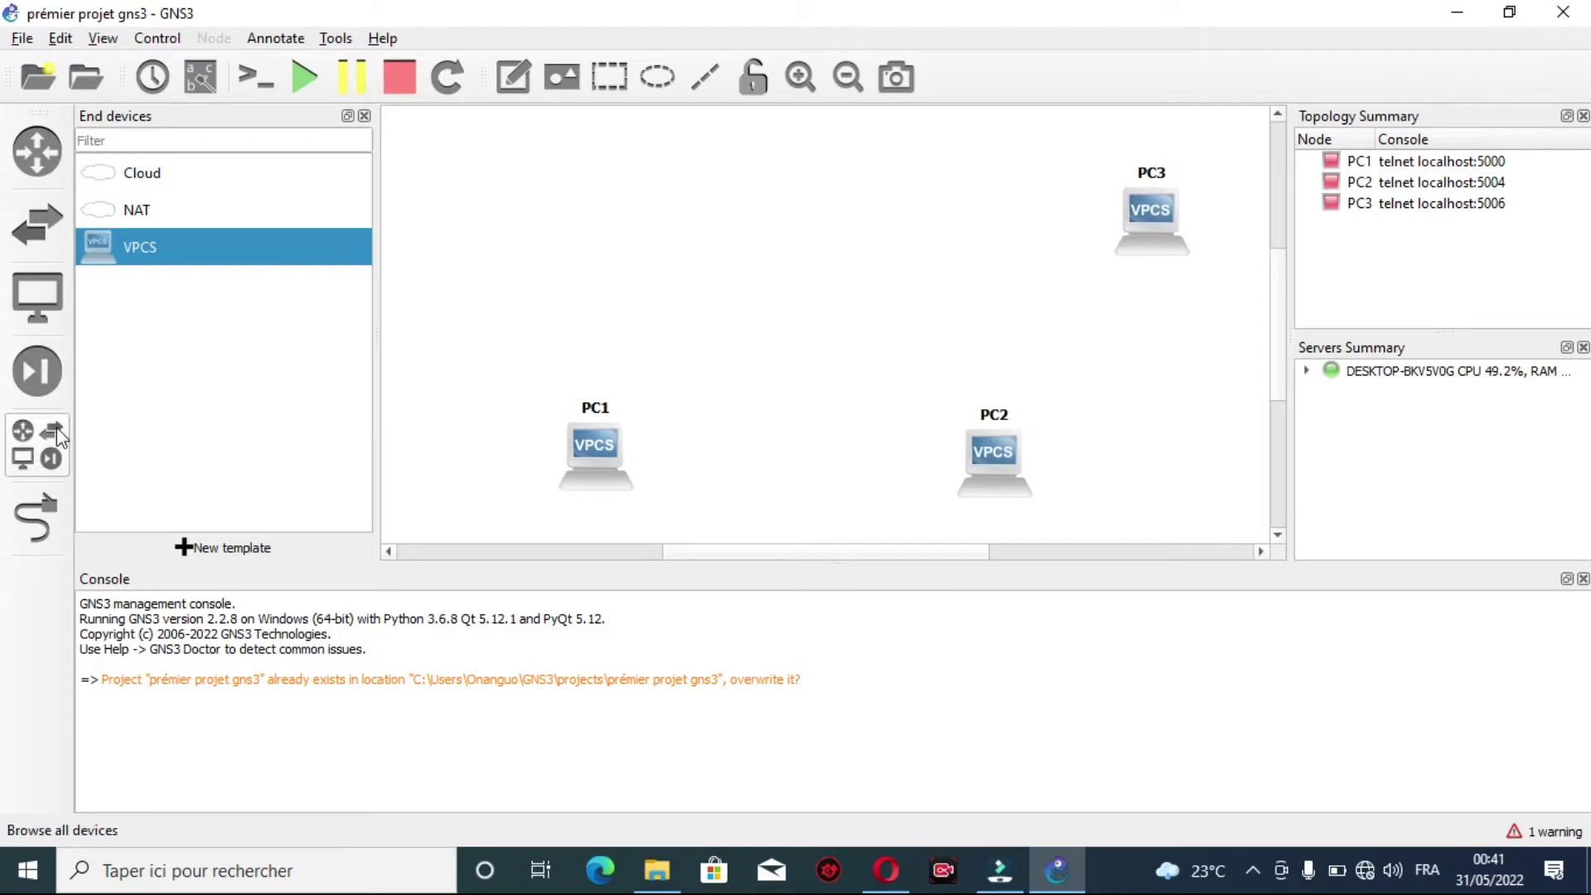
Step: Add an Ethernet switch to the topology, above and between PC1 and PC2
click(40, 367)
click(38, 298)
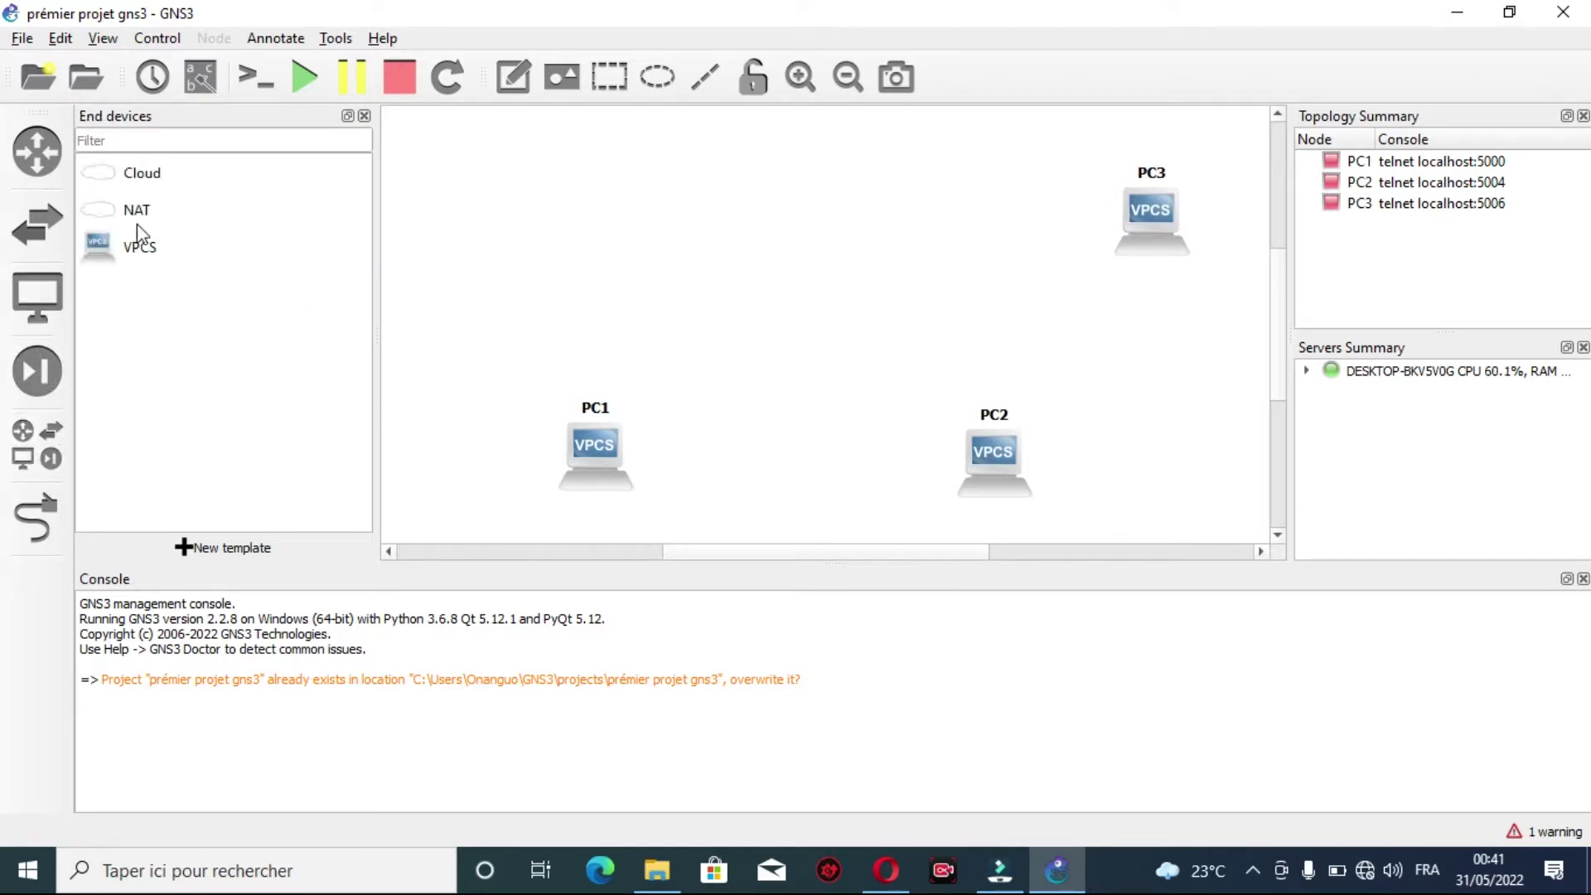
click(37, 224)
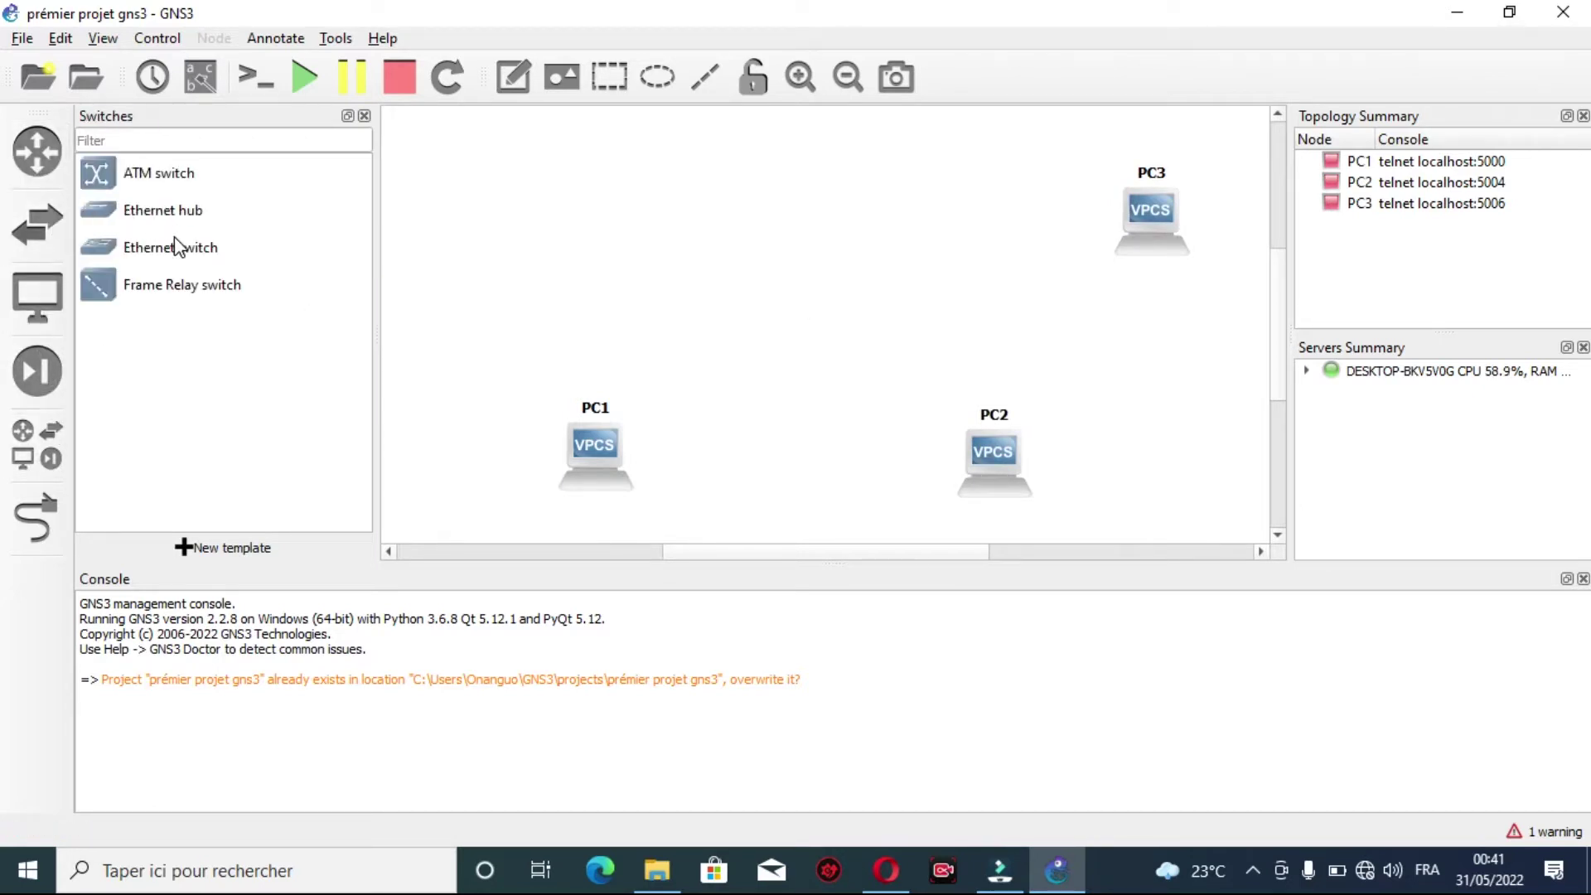
drag(174, 249, 789, 289)
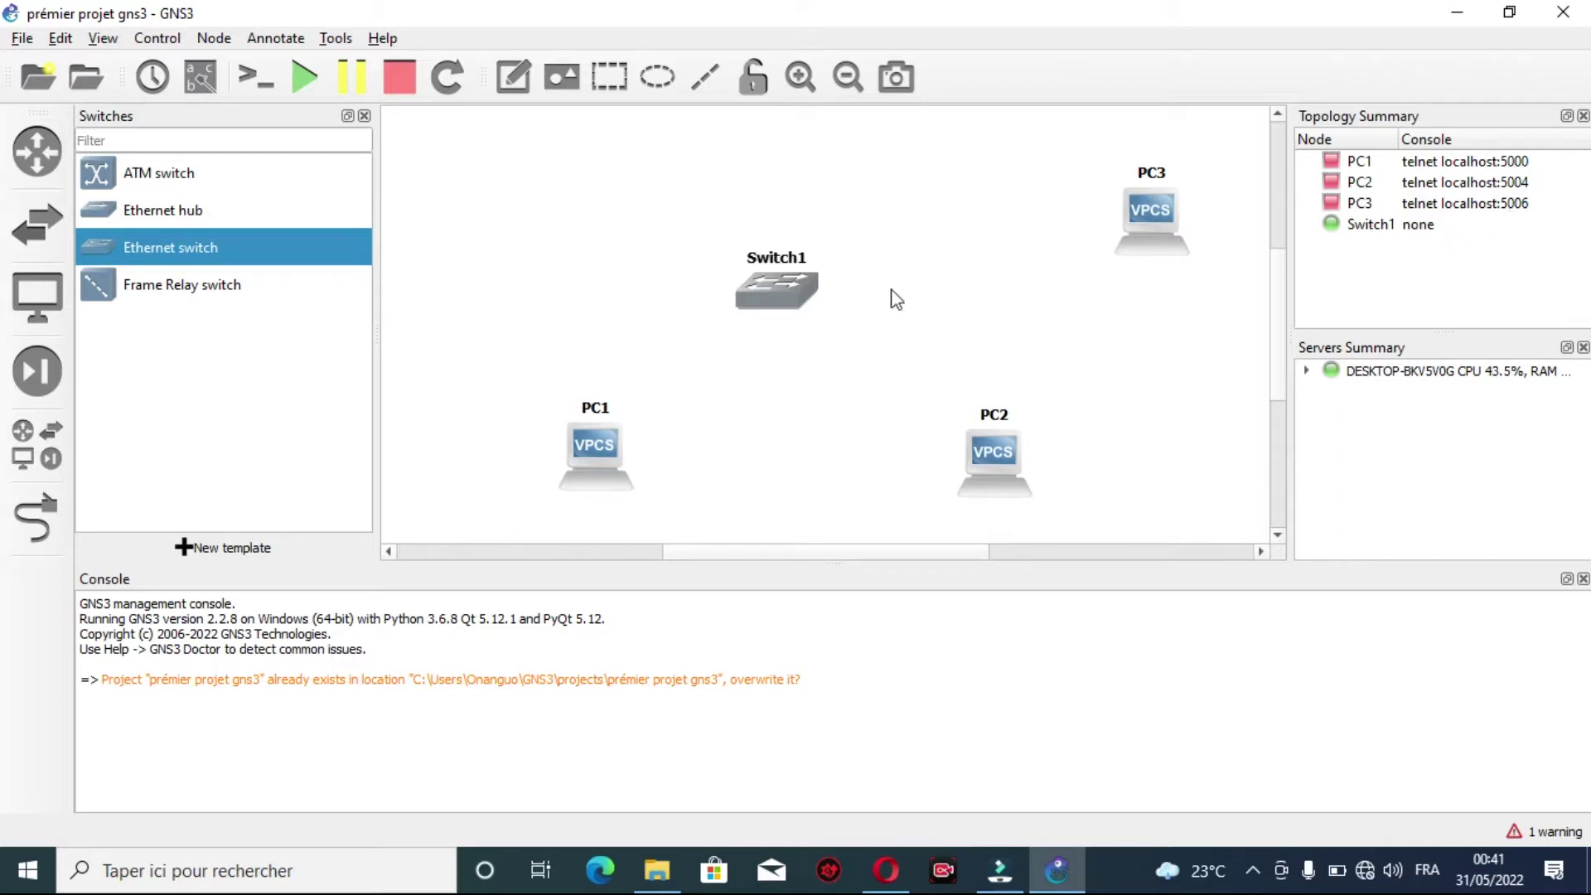
Step: Link PC1 to port Ethernet0 of Switch1
click(48, 492)
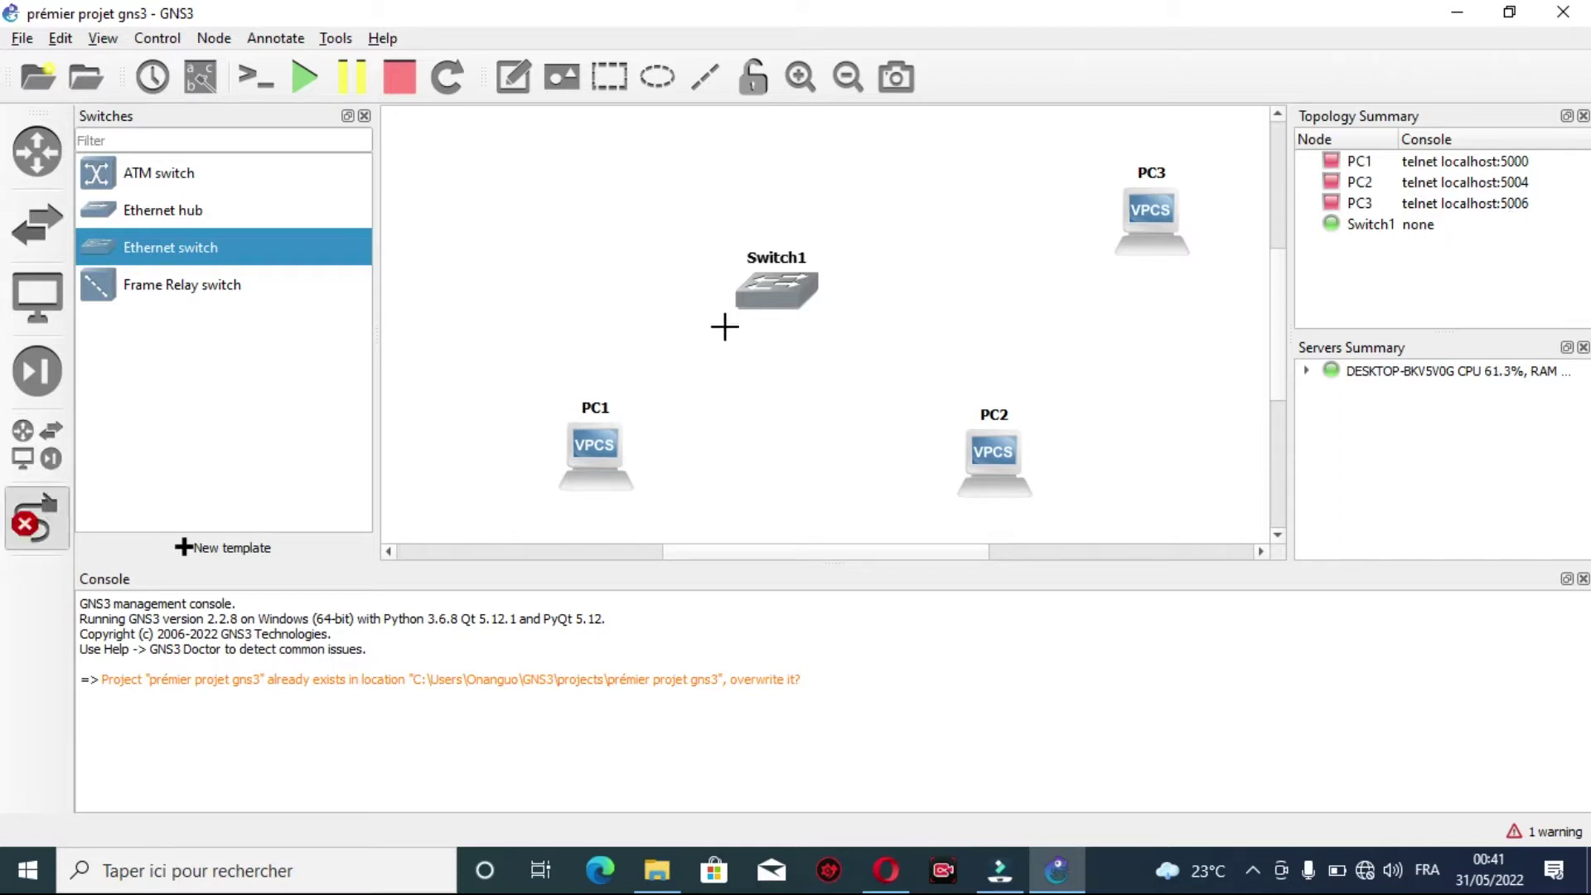
click(776, 301)
click(784, 319)
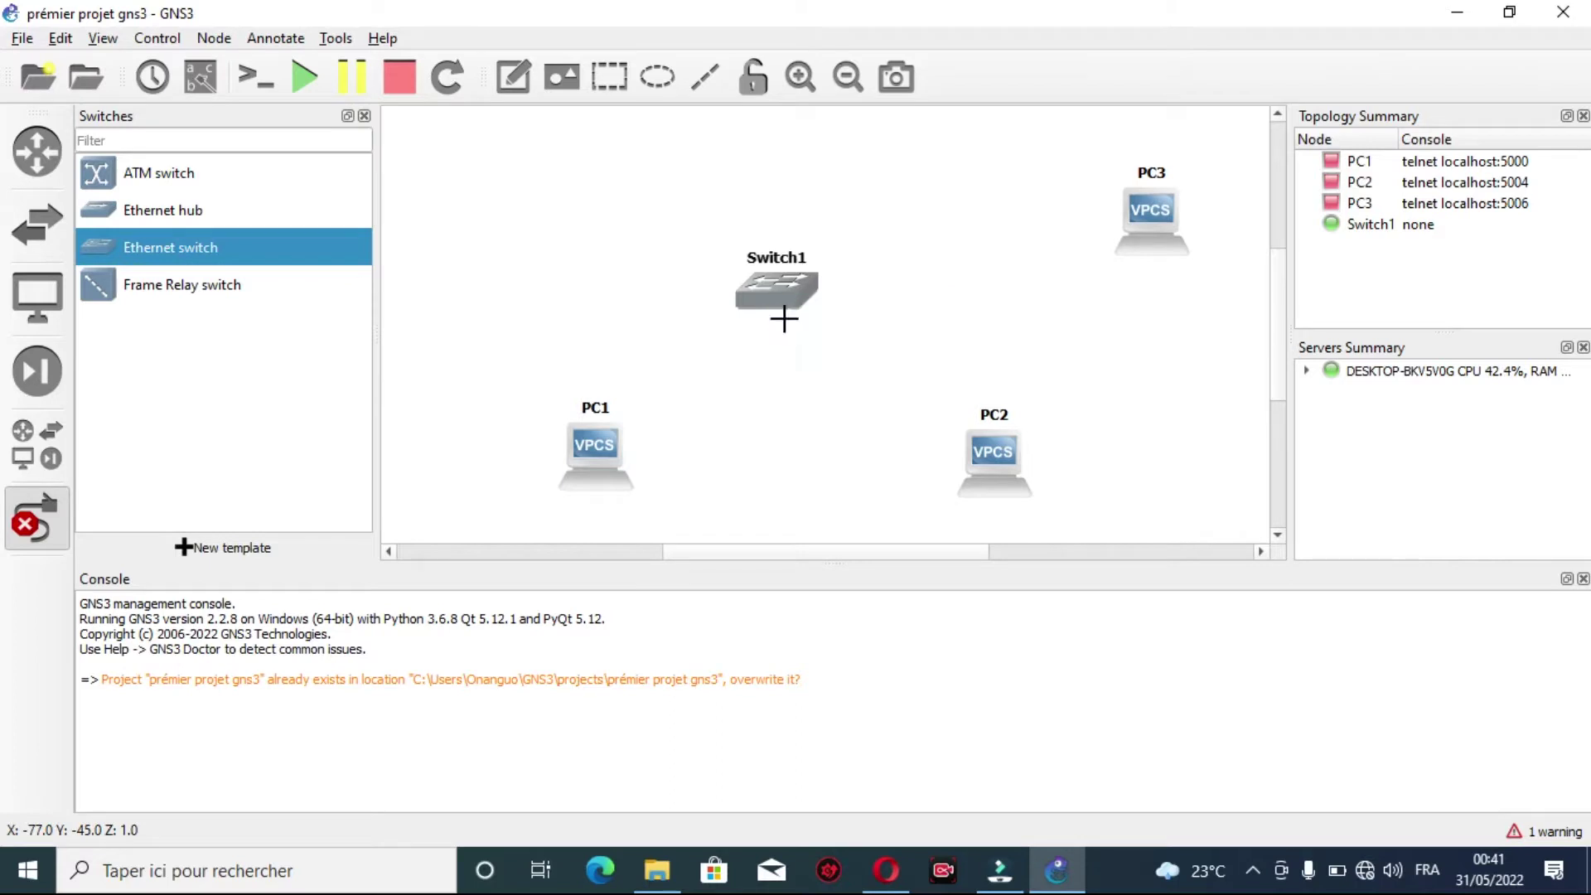
click(595, 446)
click(636, 451)
click(785, 294)
click(831, 330)
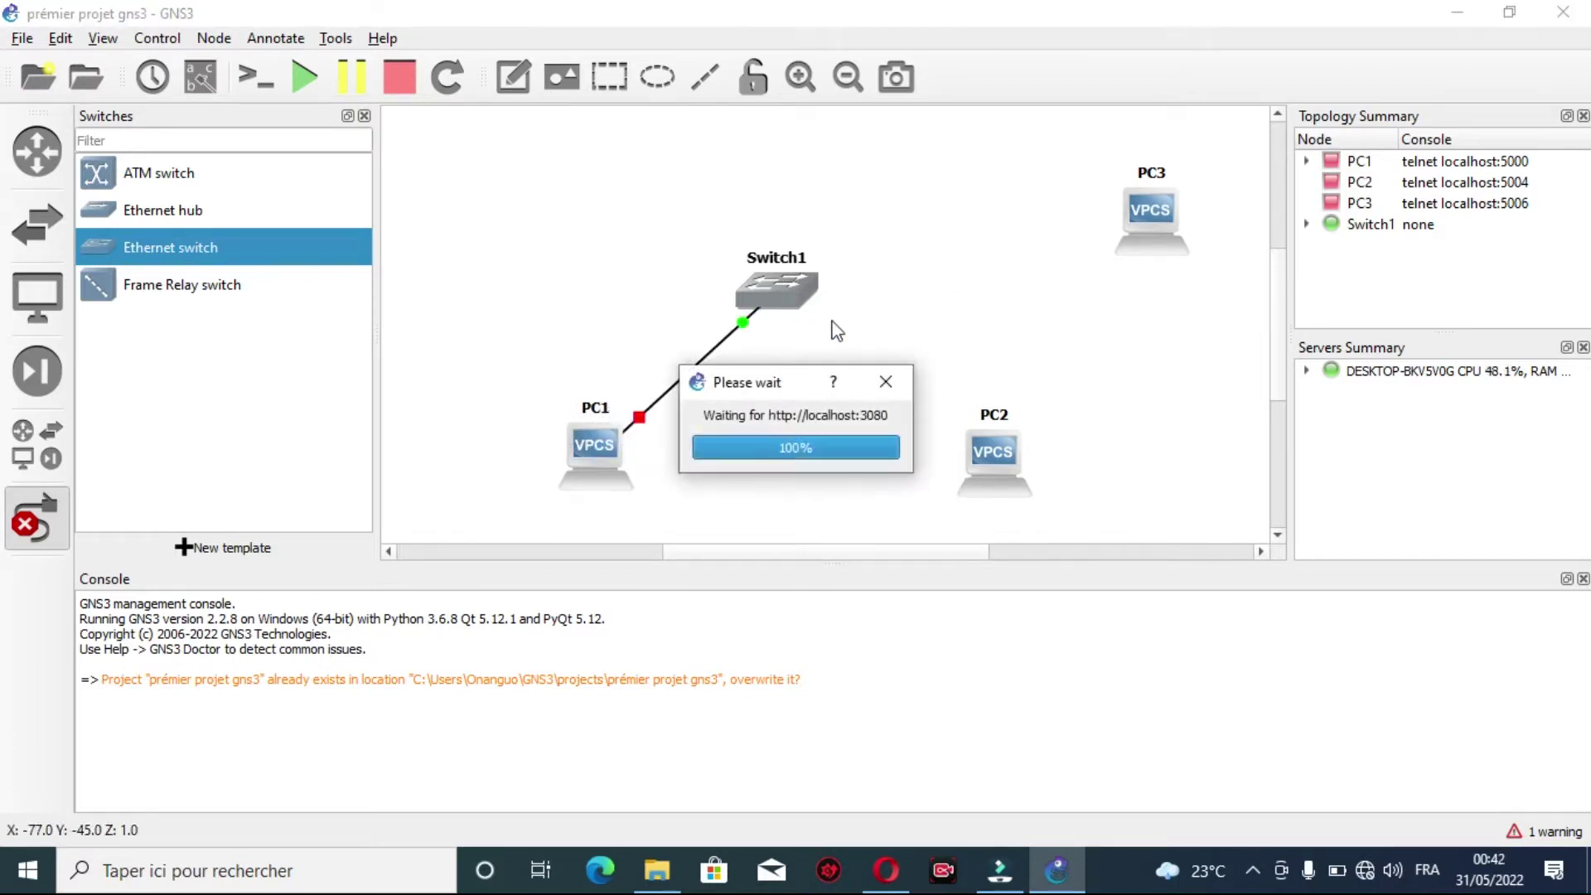
Step: Link port Ethernet1 of Switch1 to PC2
click(794, 295)
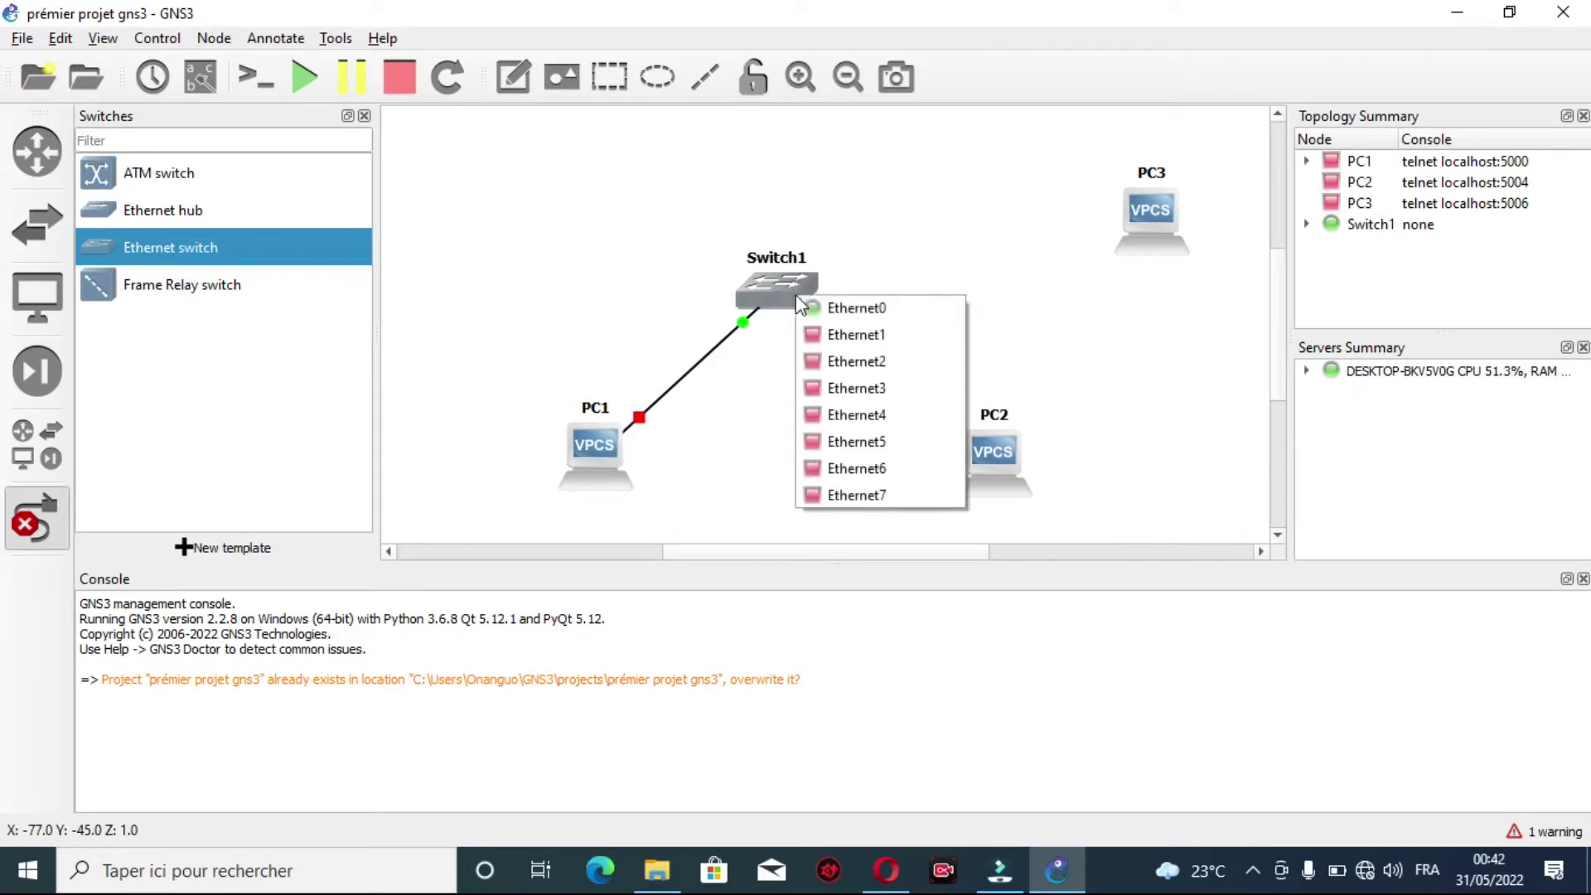
click(823, 334)
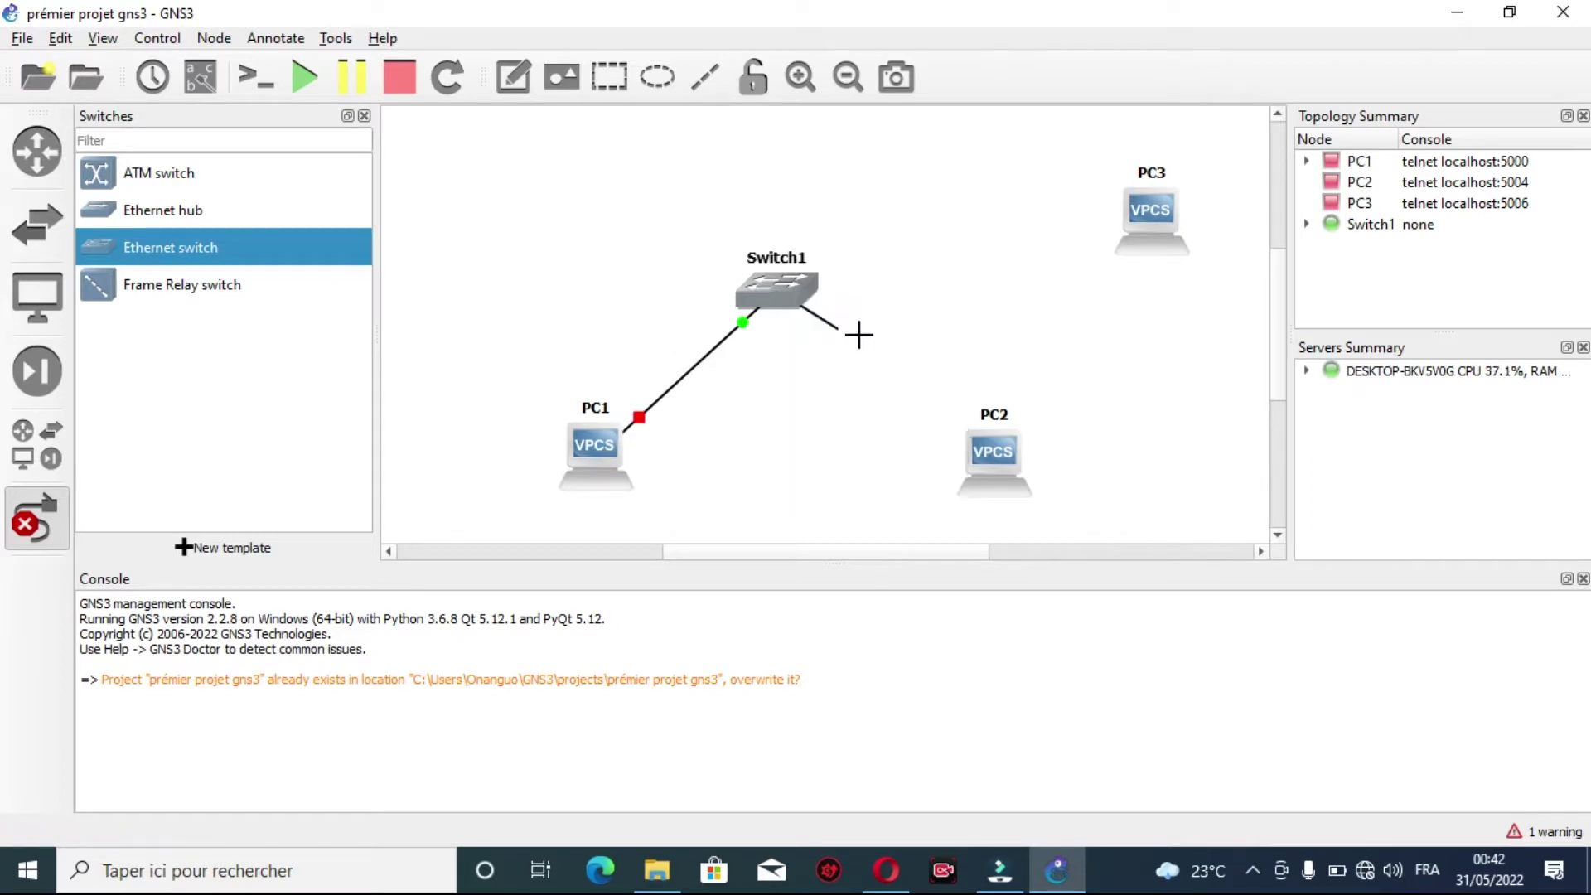
click(999, 455)
click(1027, 466)
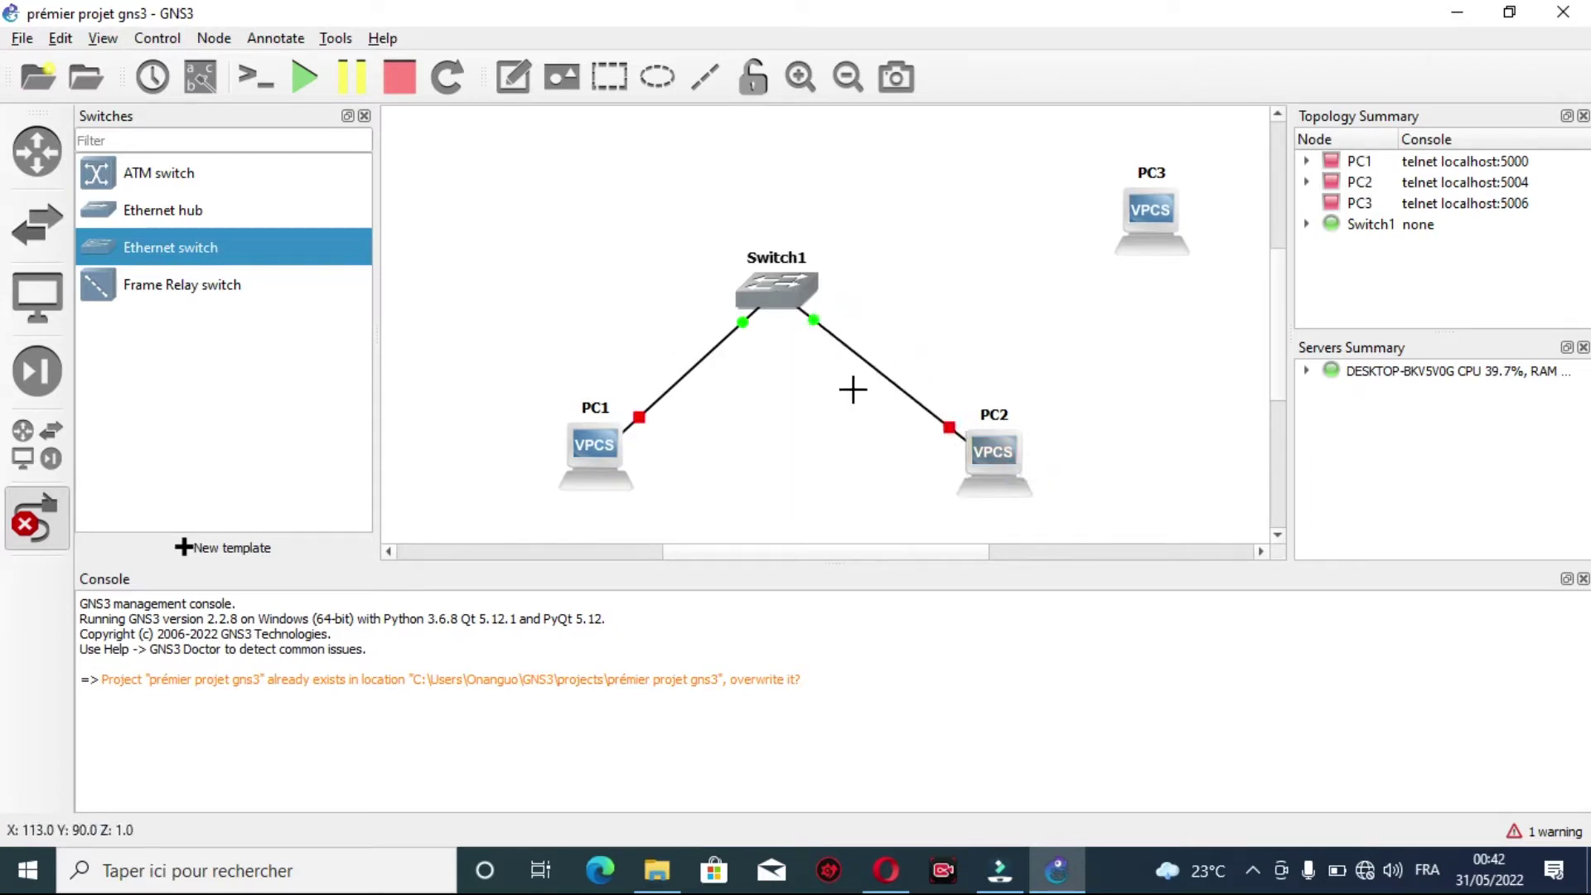
Step: Link a free Ethernet port of Switch1 to PC3 and leave link mode
click(793, 283)
click(816, 350)
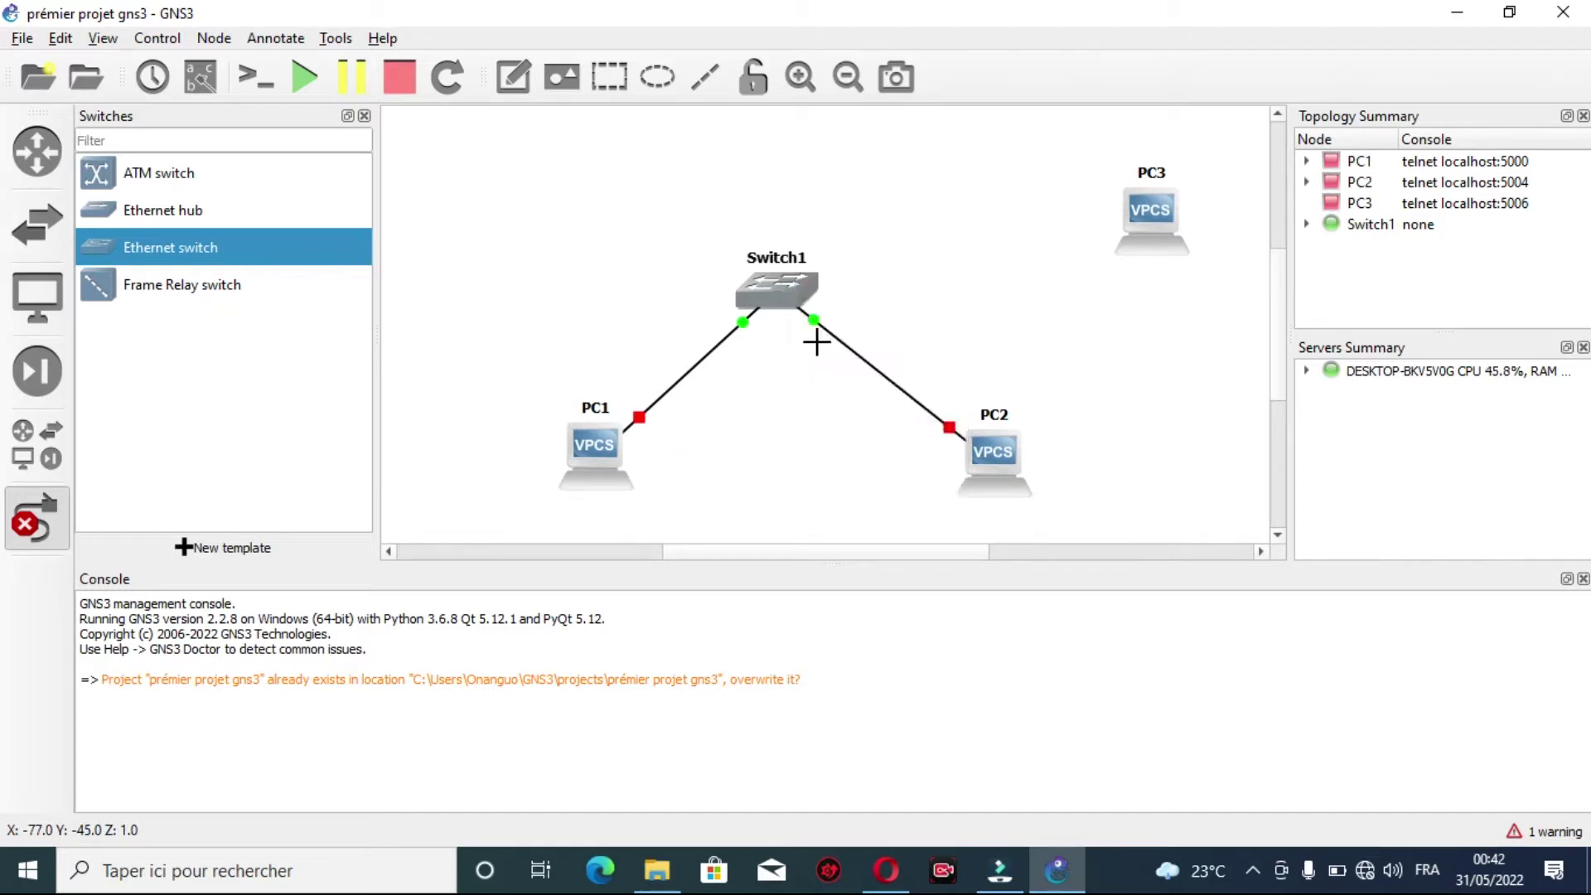
click(1152, 203)
click(1106, 231)
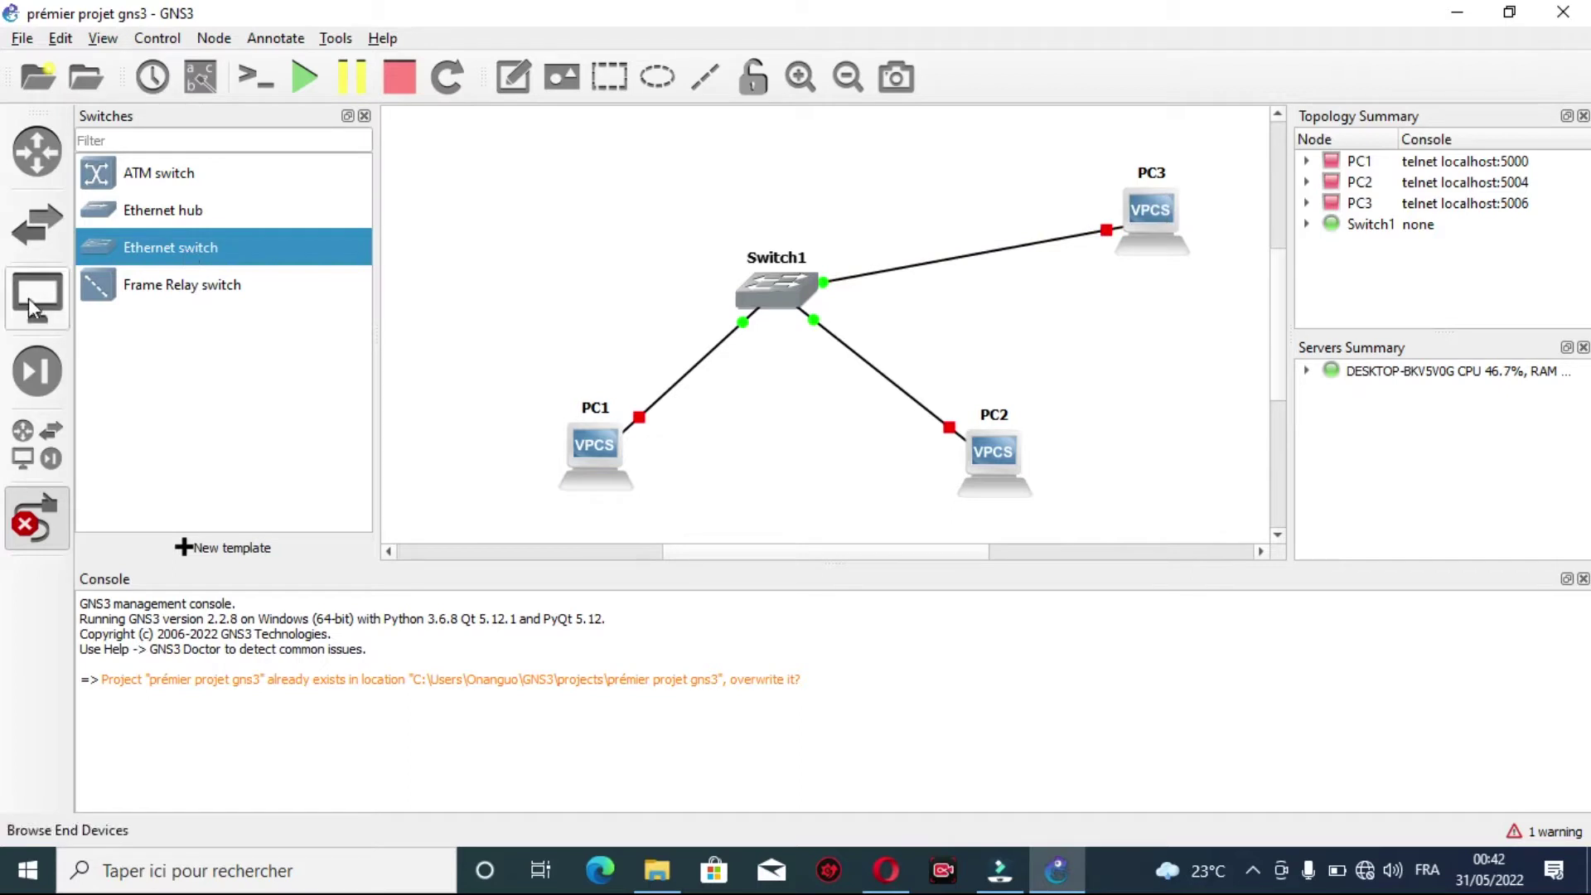
click(56, 532)
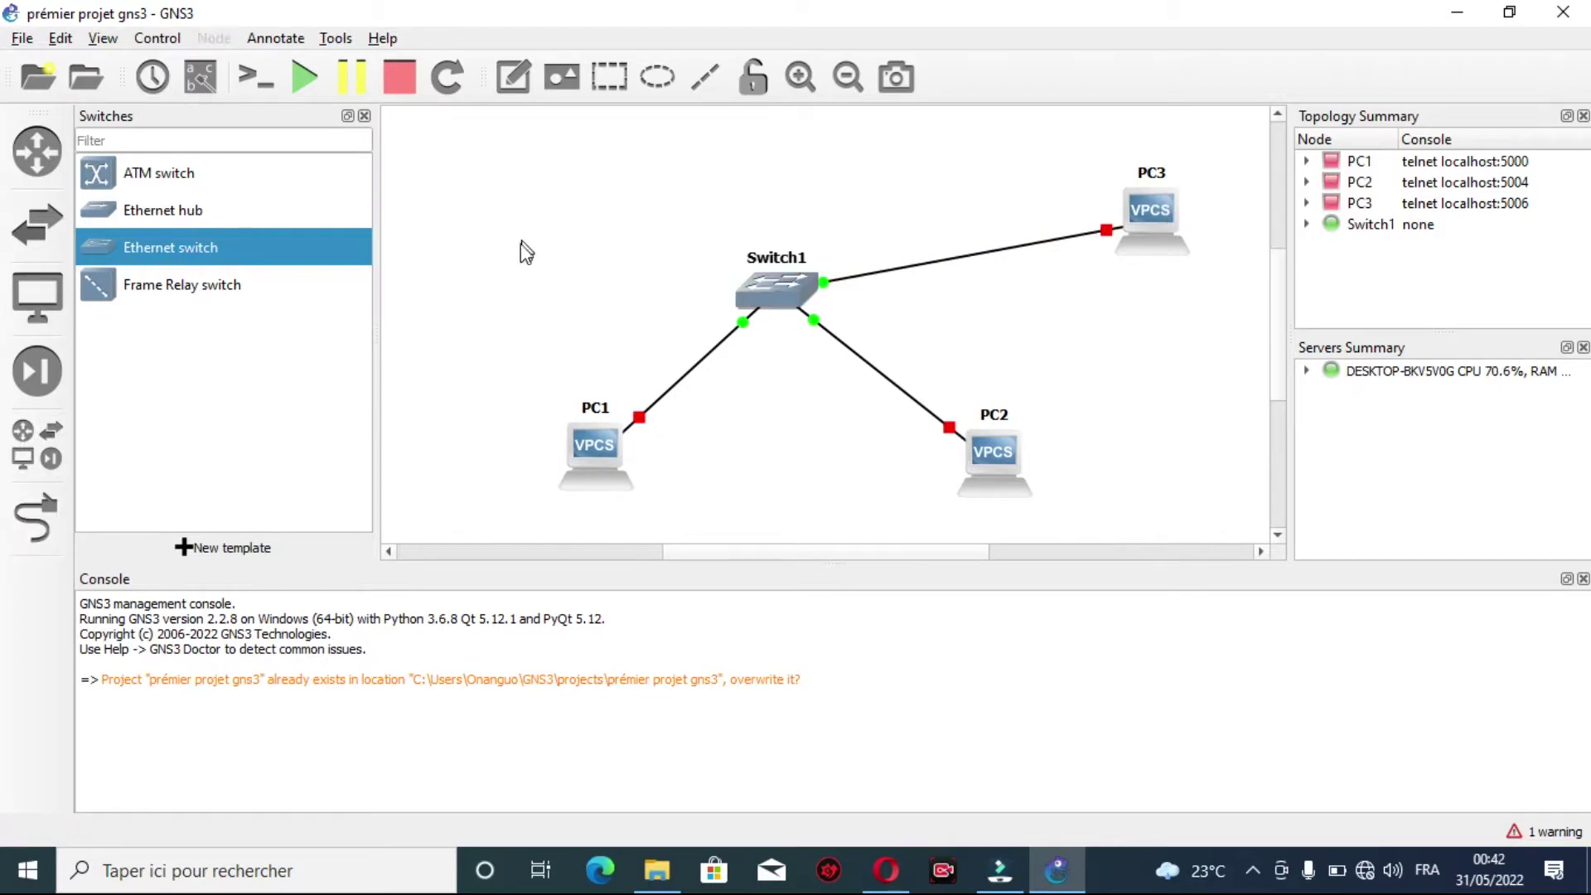
Step: Start all the nodes in the topology, then clear the selection
drag(536, 172, 1218, 514)
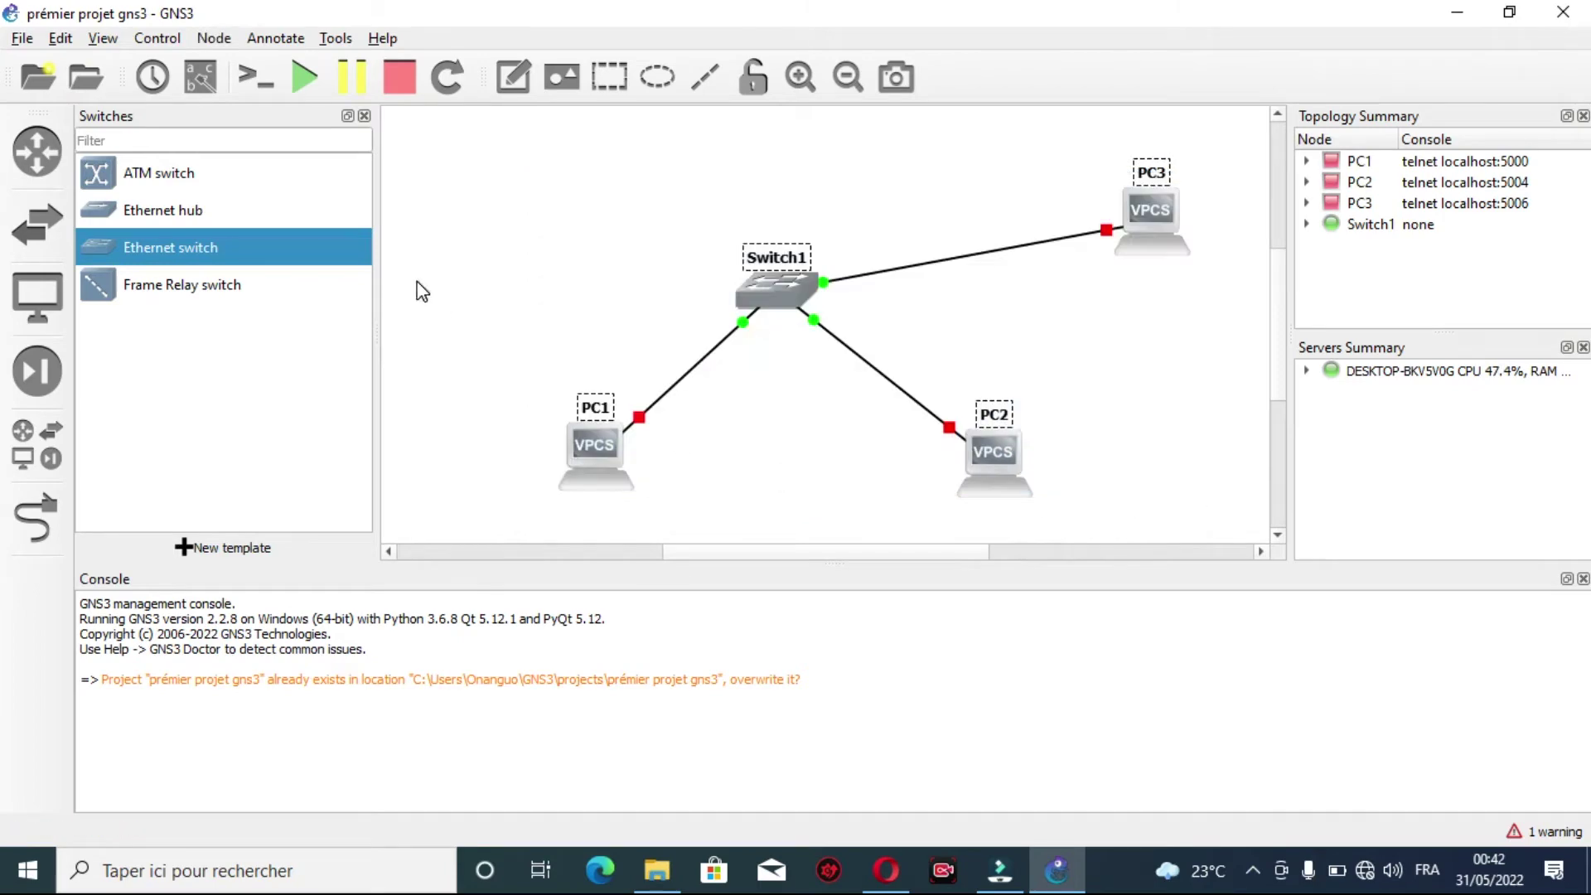
click(306, 81)
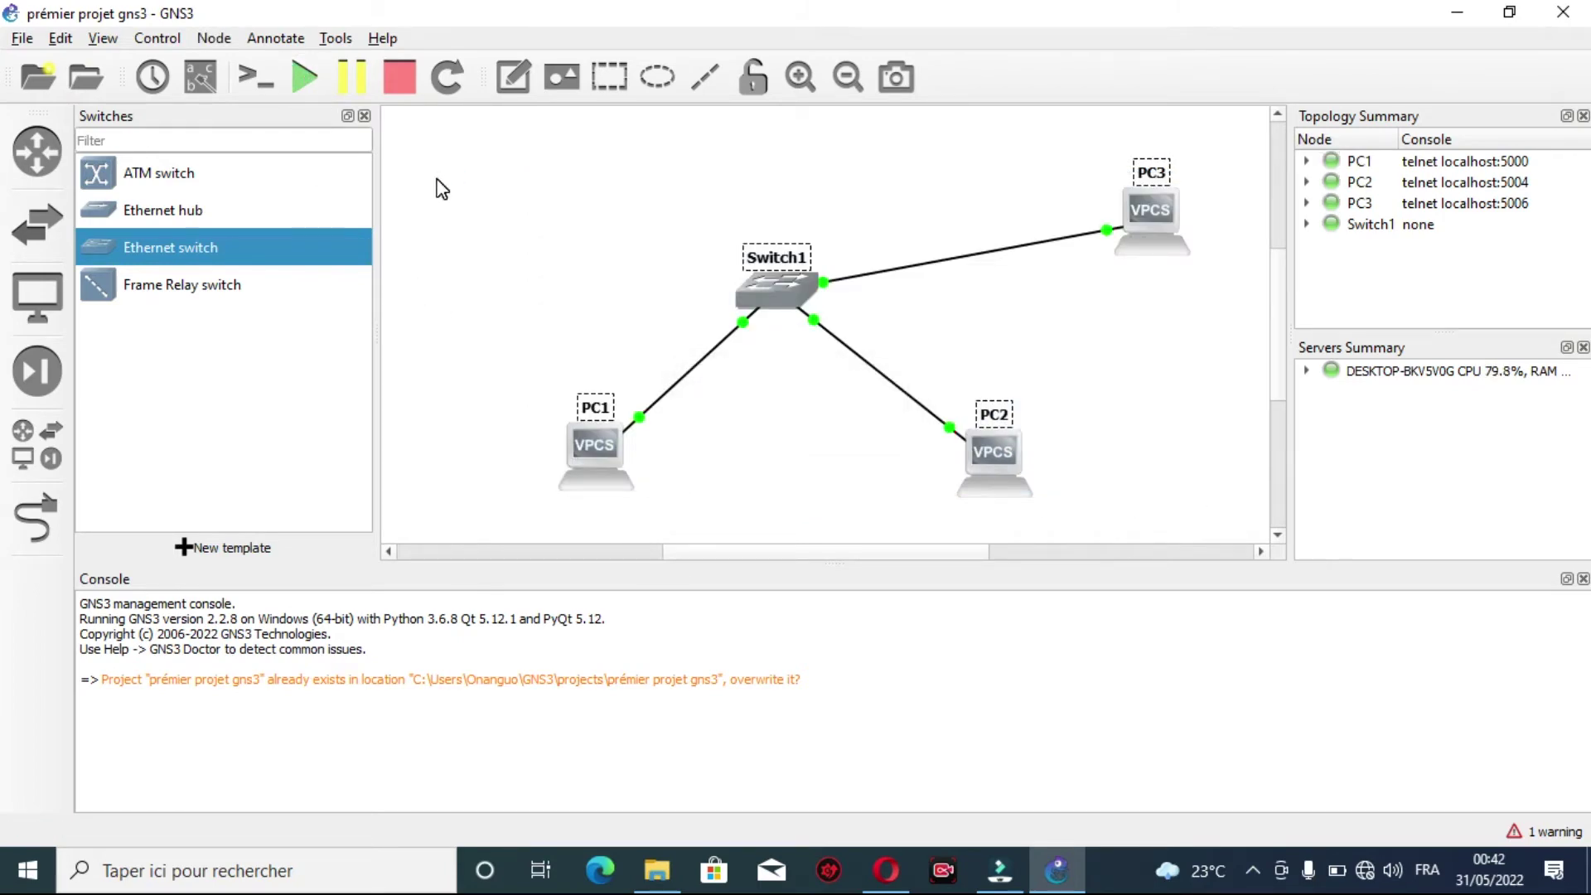
click(617, 184)
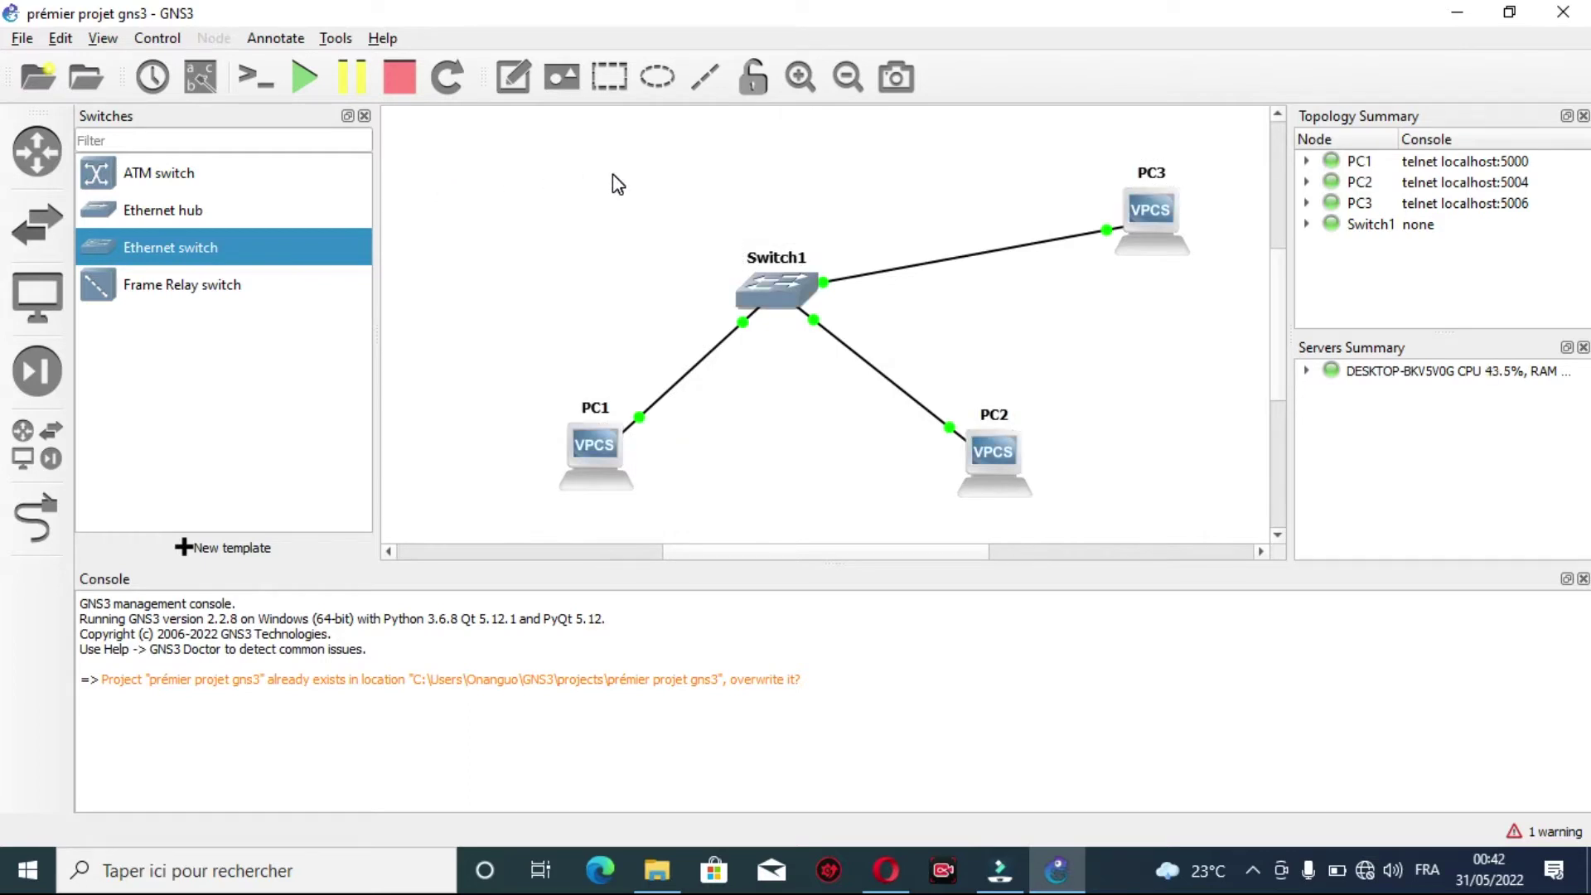
Step: Open the consoles of all selected nodes and dismiss the PuTTY error dialogs
drag(505, 169, 1217, 519)
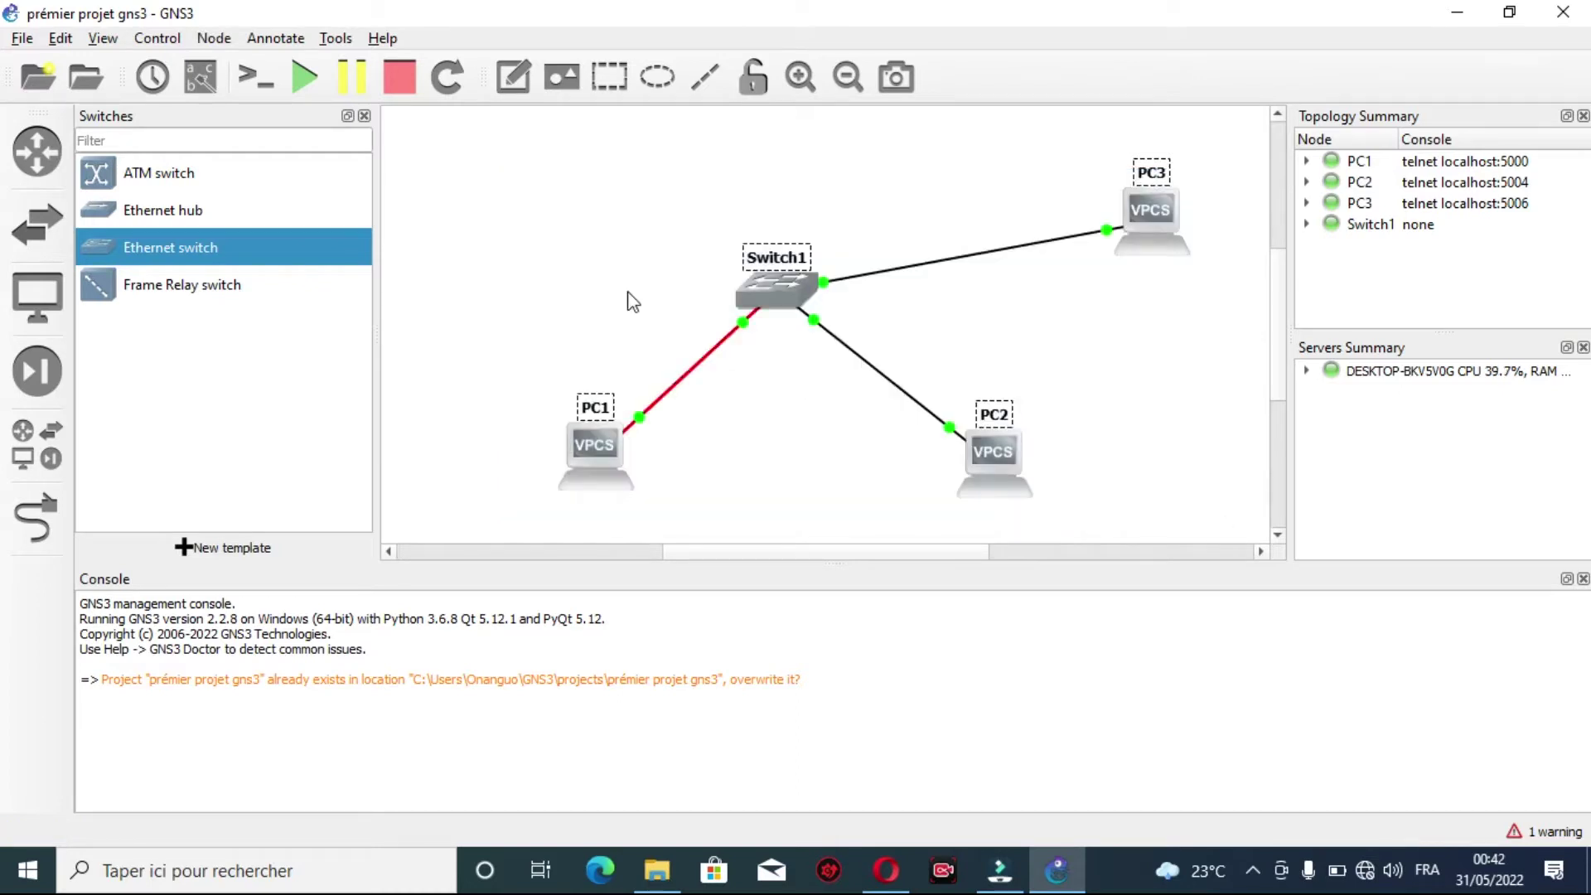
click(257, 85)
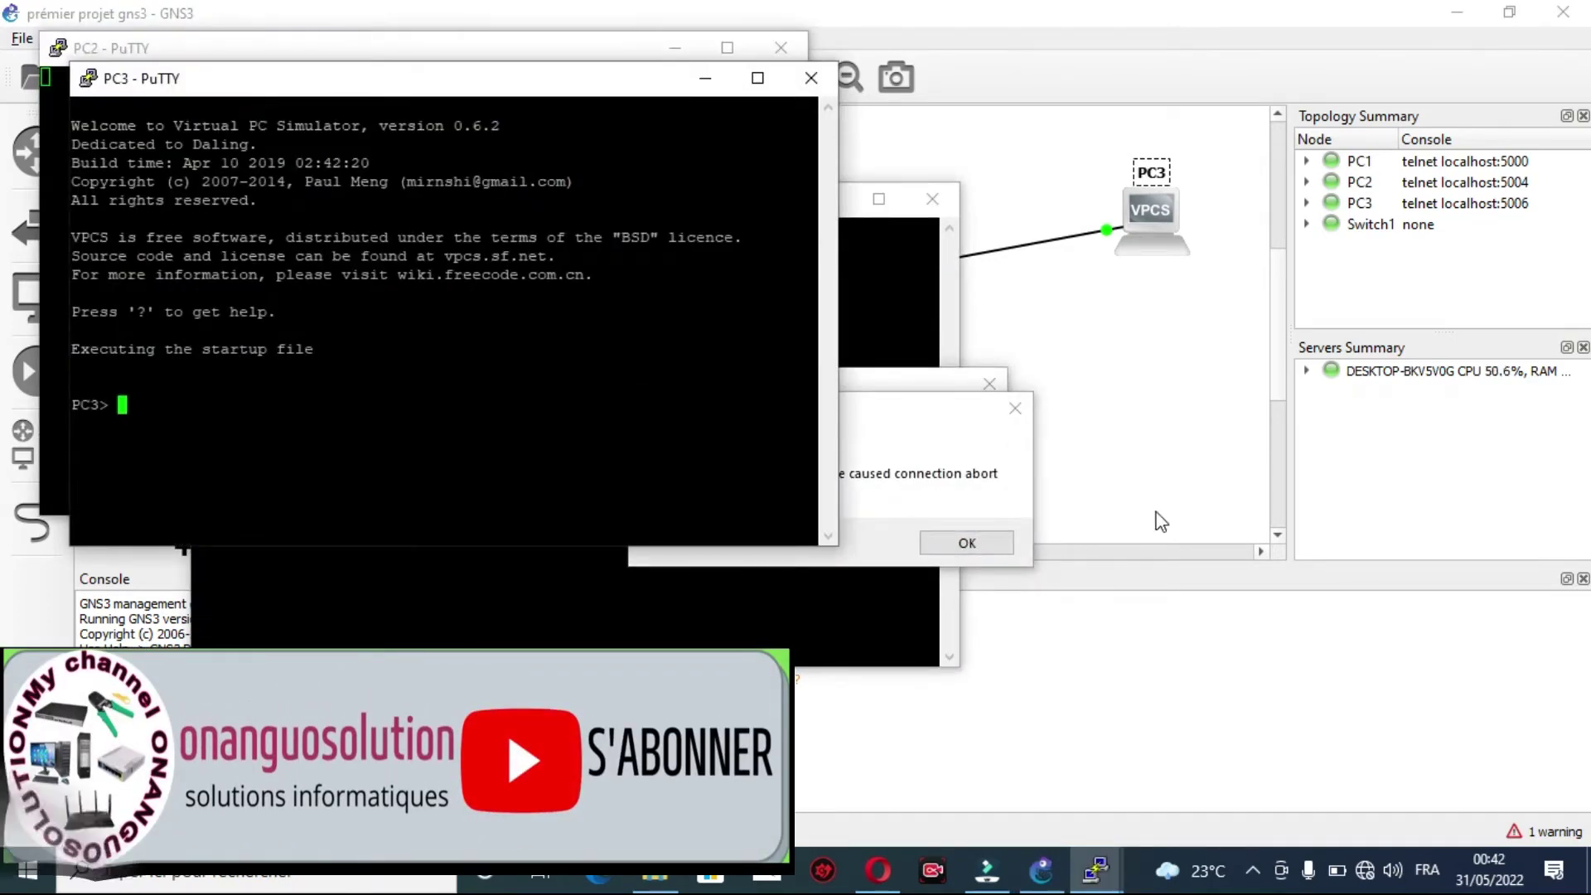
click(984, 554)
click(985, 553)
click(959, 524)
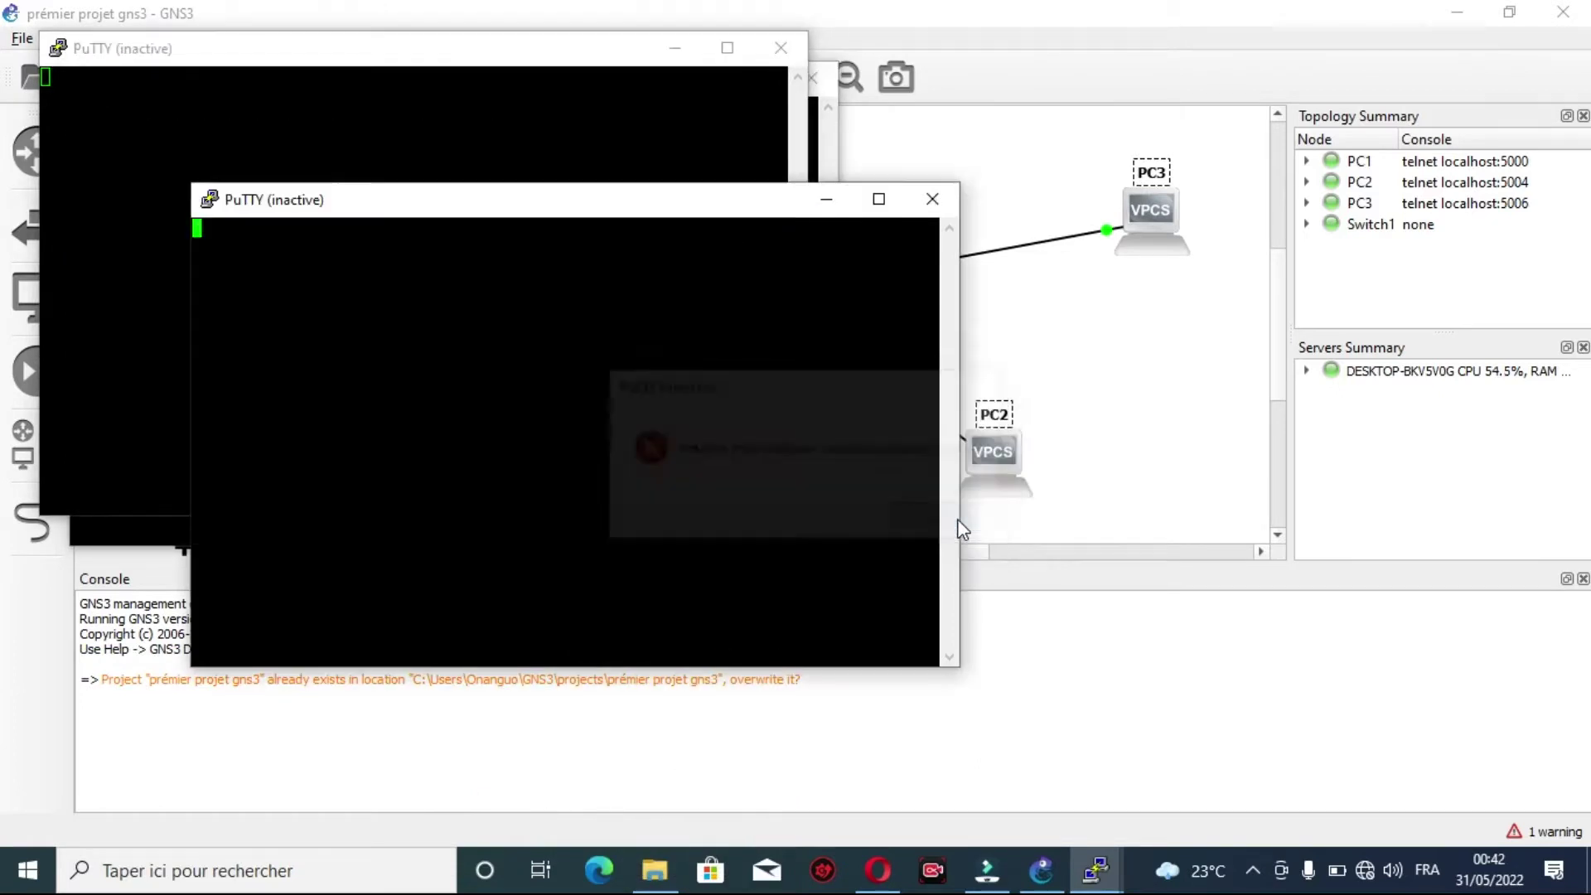
Step: Minimize the two inactive PuTTY windows and shift the PC3 console window slightly downward
click(825, 201)
click(676, 47)
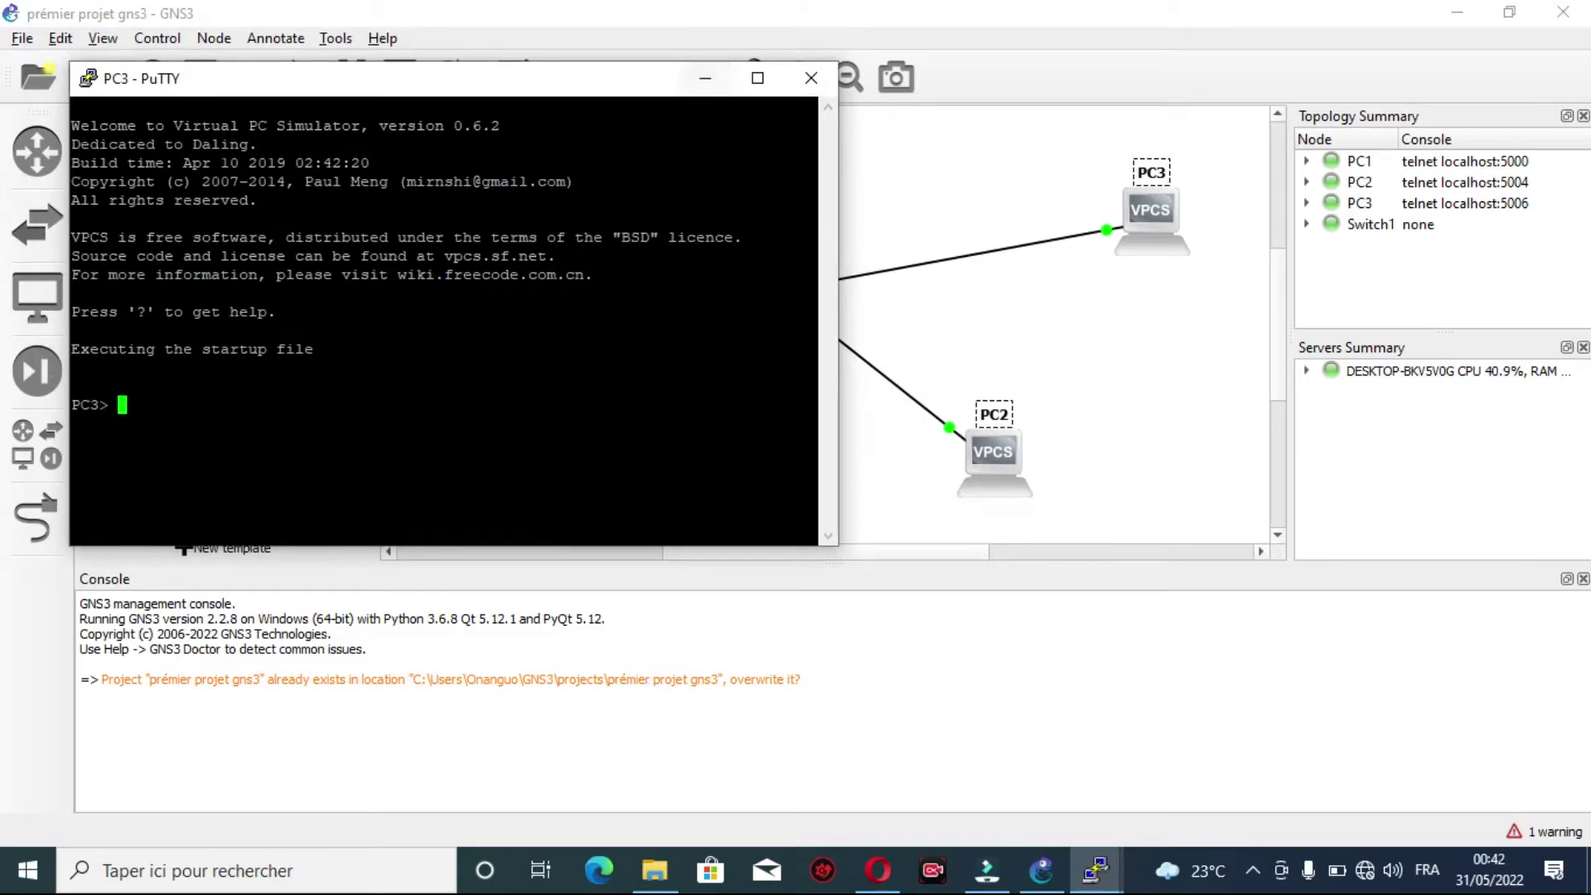
drag(429, 80, 444, 111)
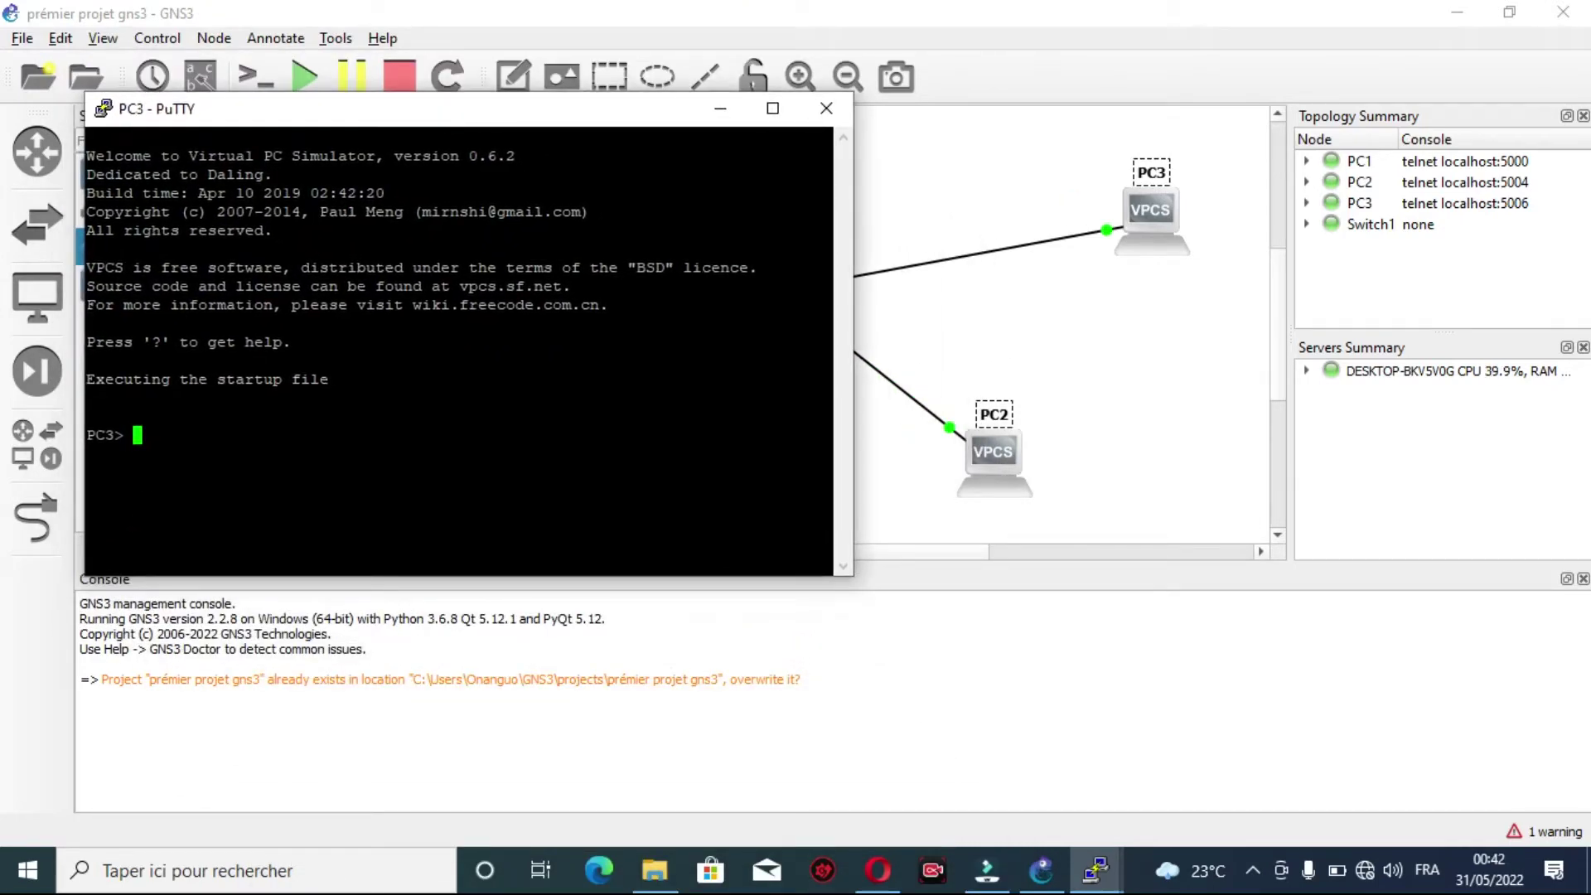
Step: Run show ip in the PC3 console and highlight the NAME value in its output
click(996, 375)
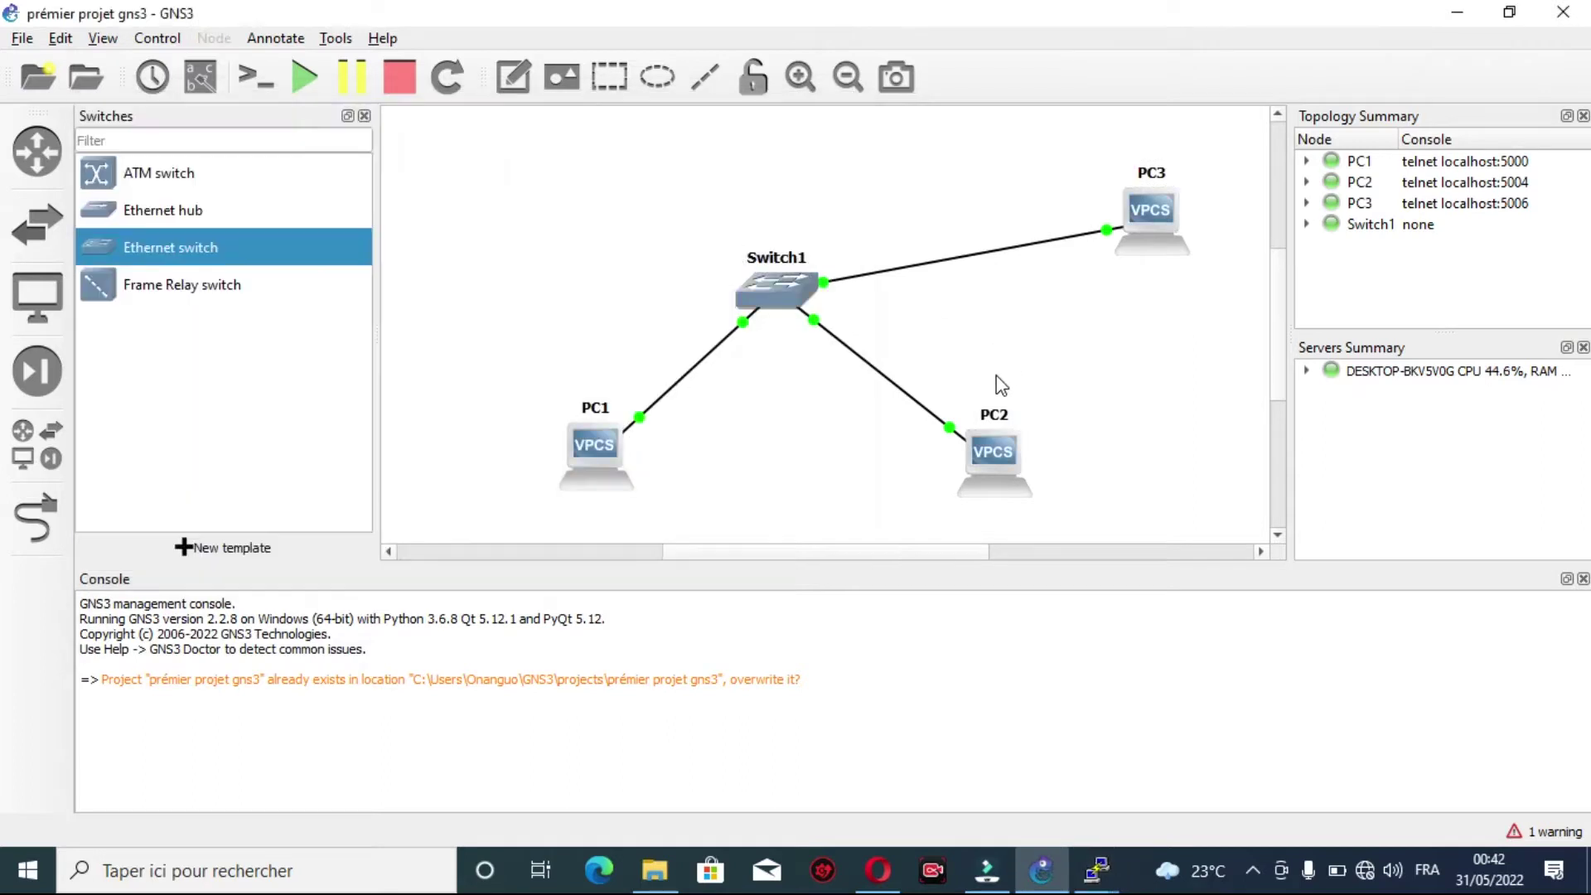
click(1096, 870)
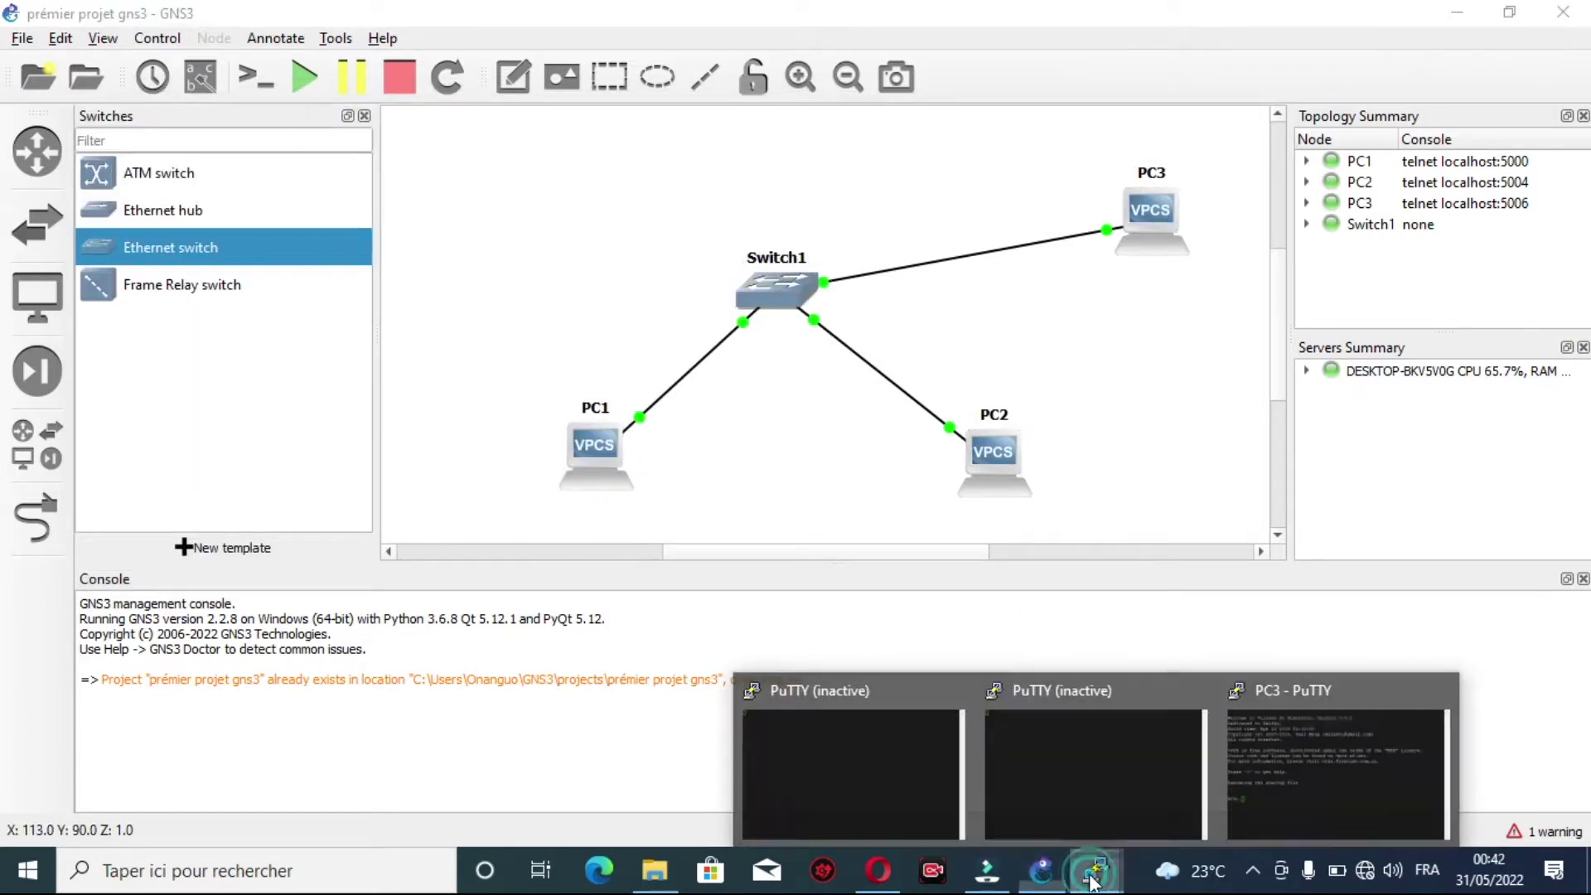
click(1285, 749)
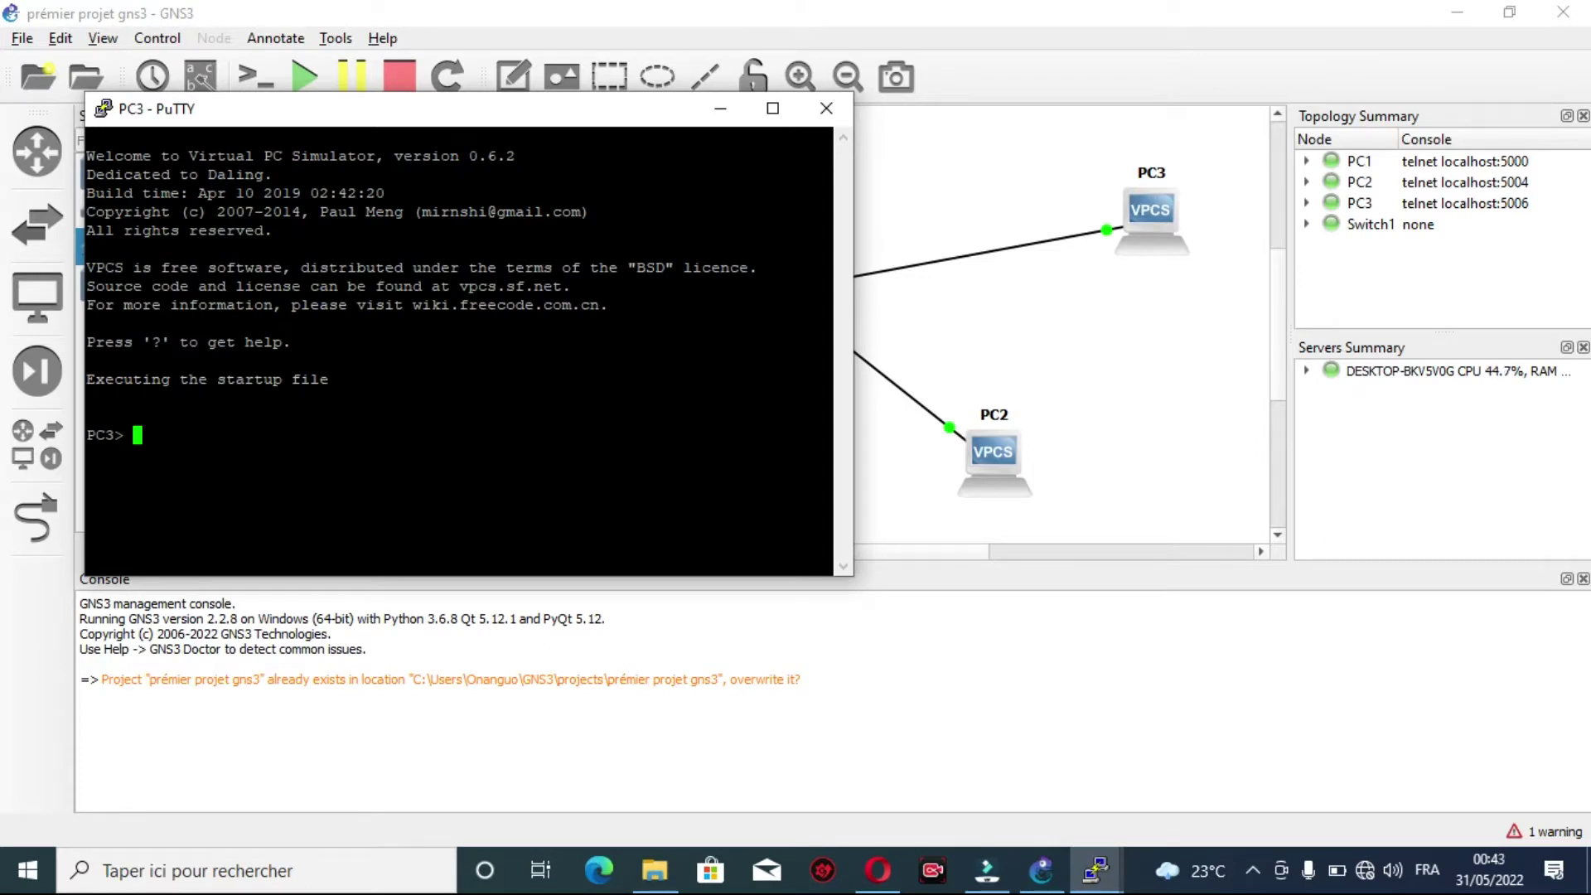
text(show ip)
key(Return)
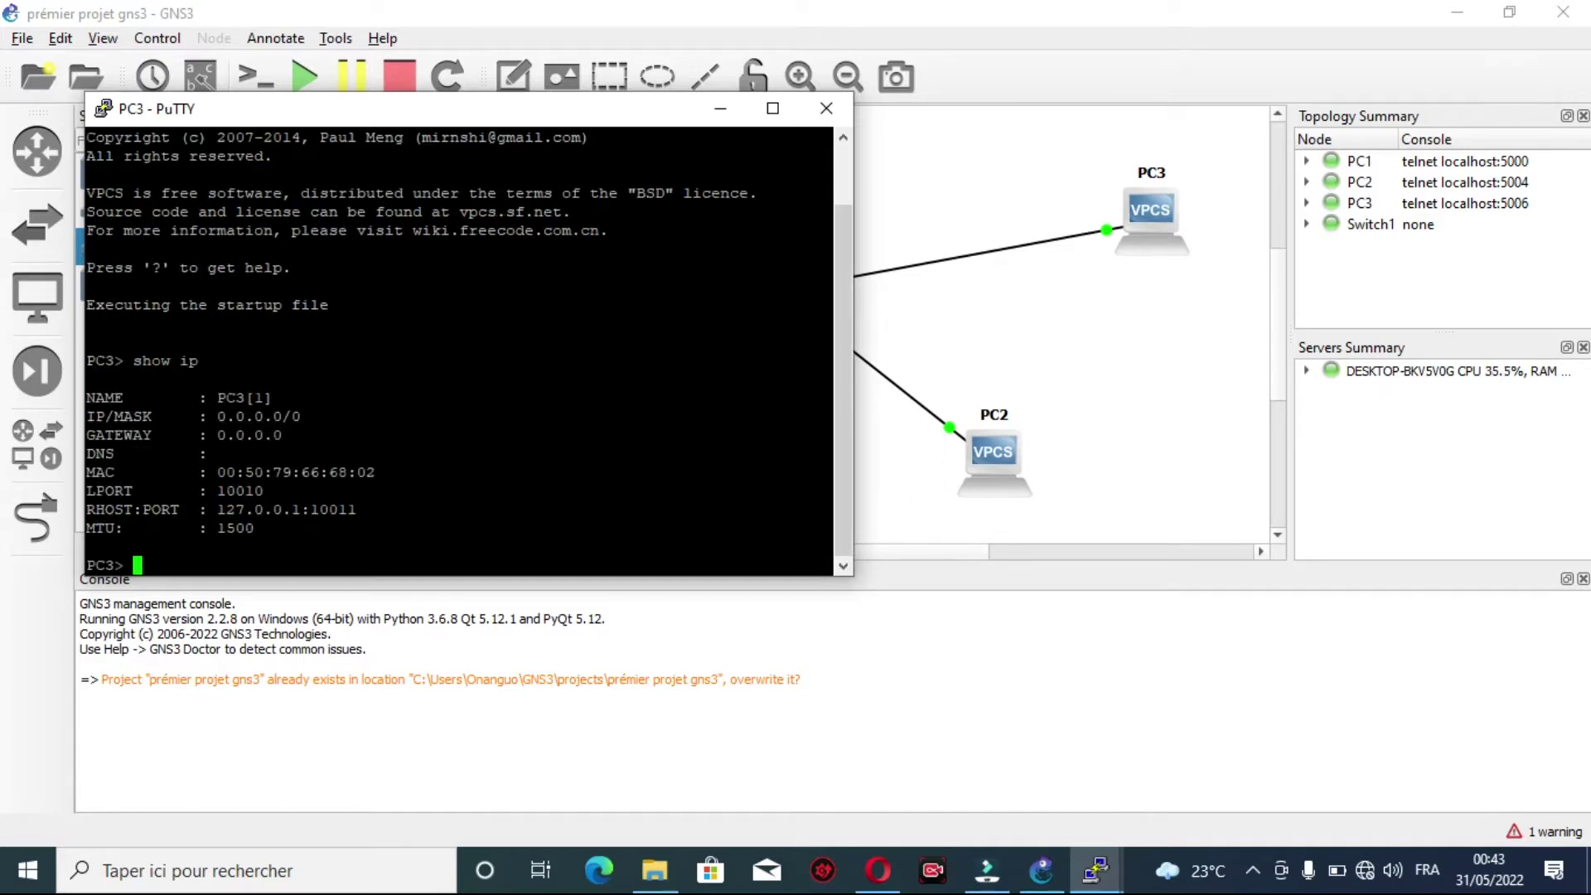
drag(217, 398, 290, 398)
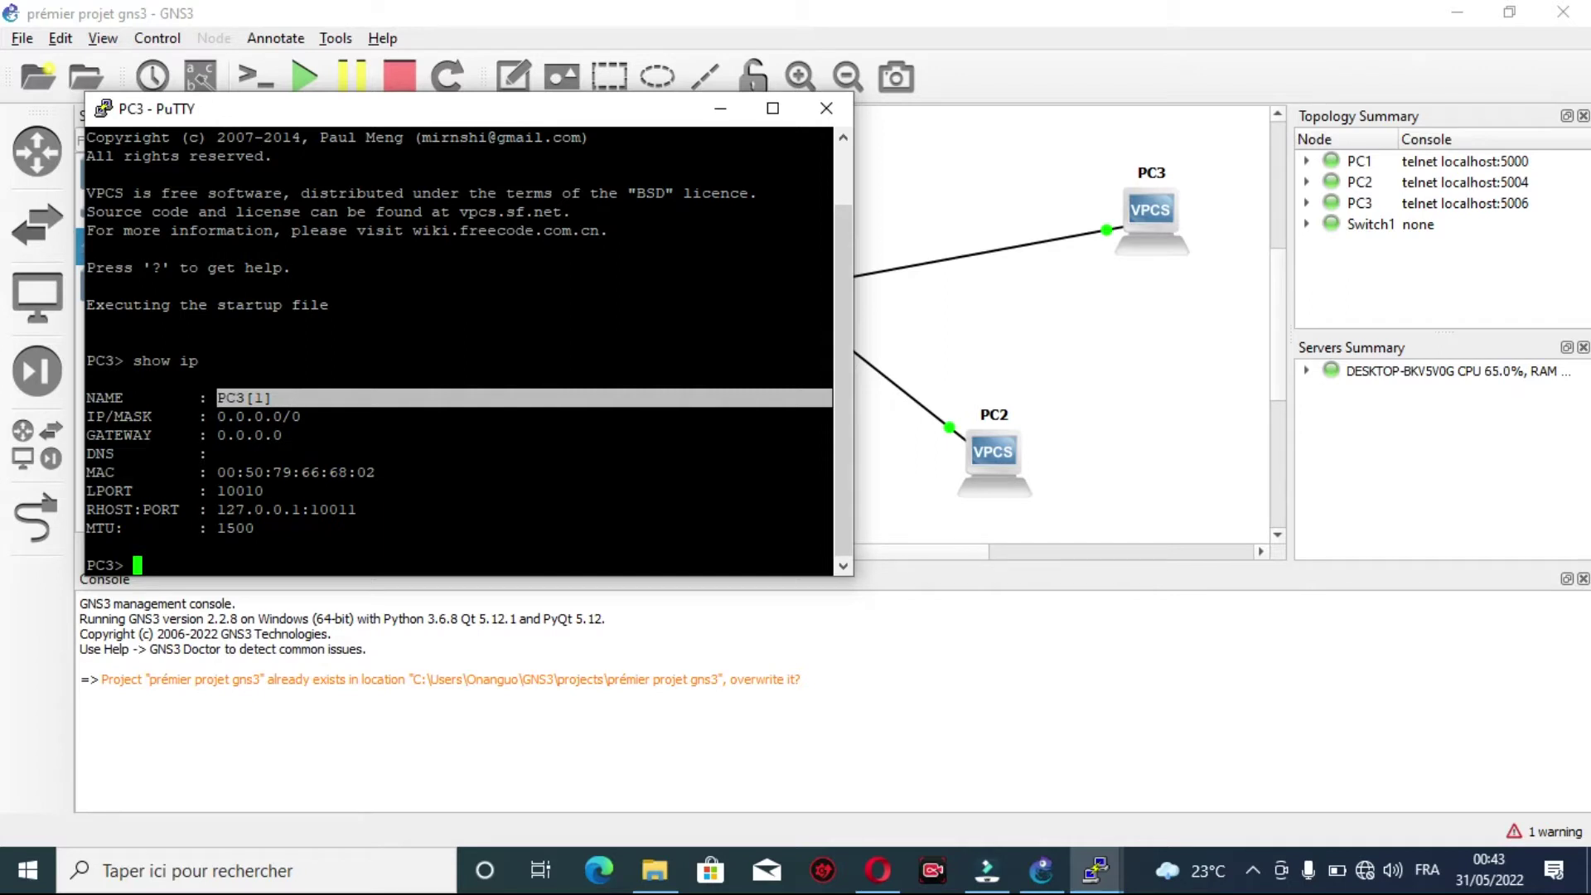
Step: Highlight the IP/MASK and GATEWAY values in PC3's show ip output, then clear the highlight
drag(208, 416, 280, 415)
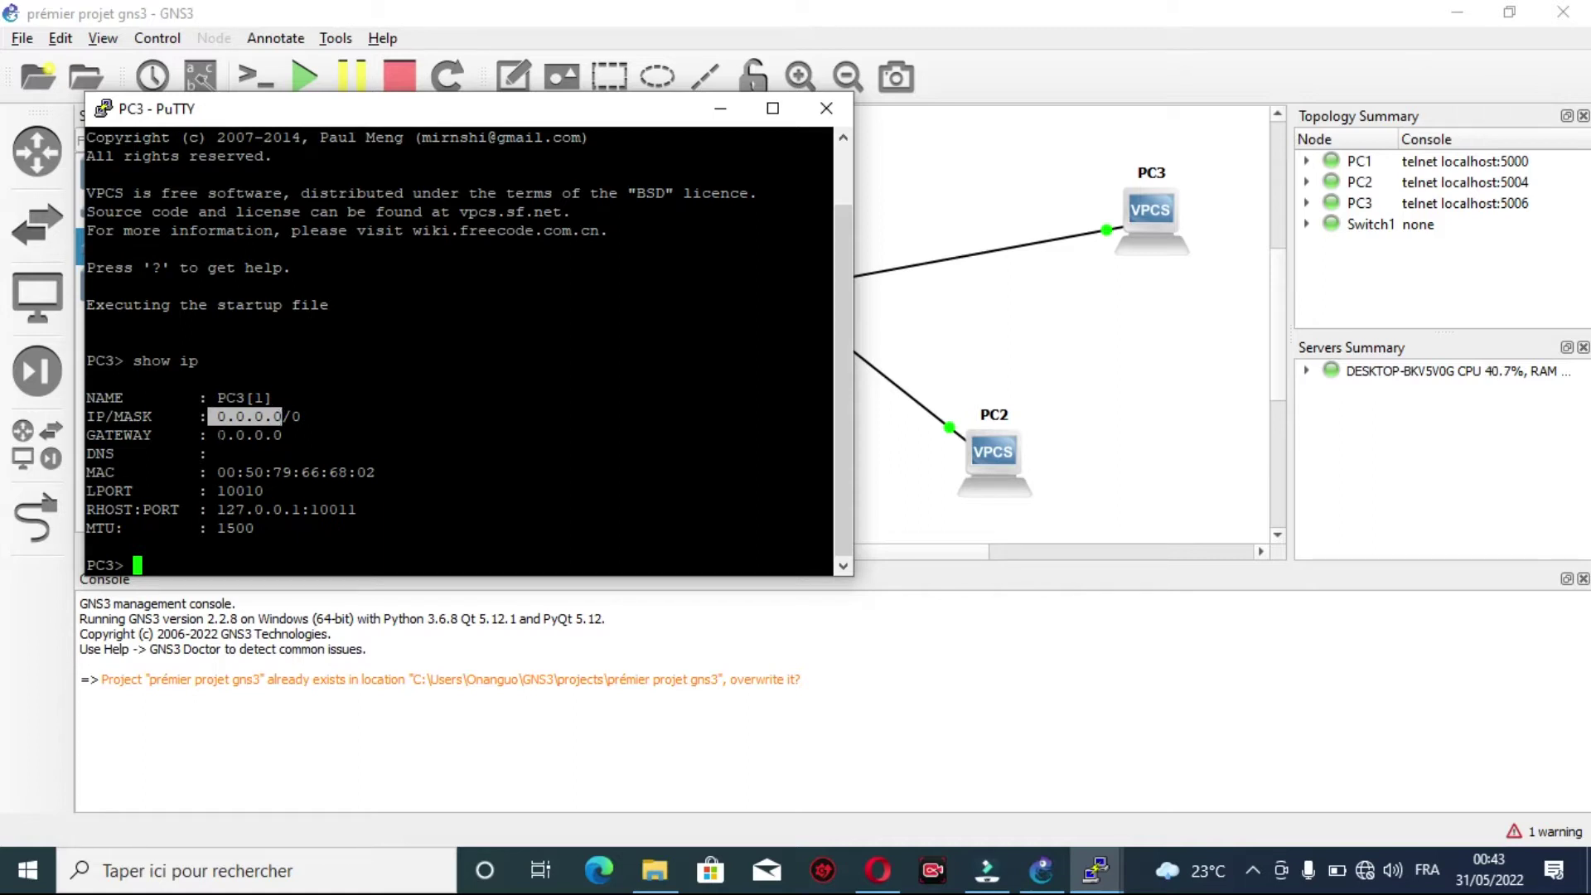
drag(208, 435, 290, 437)
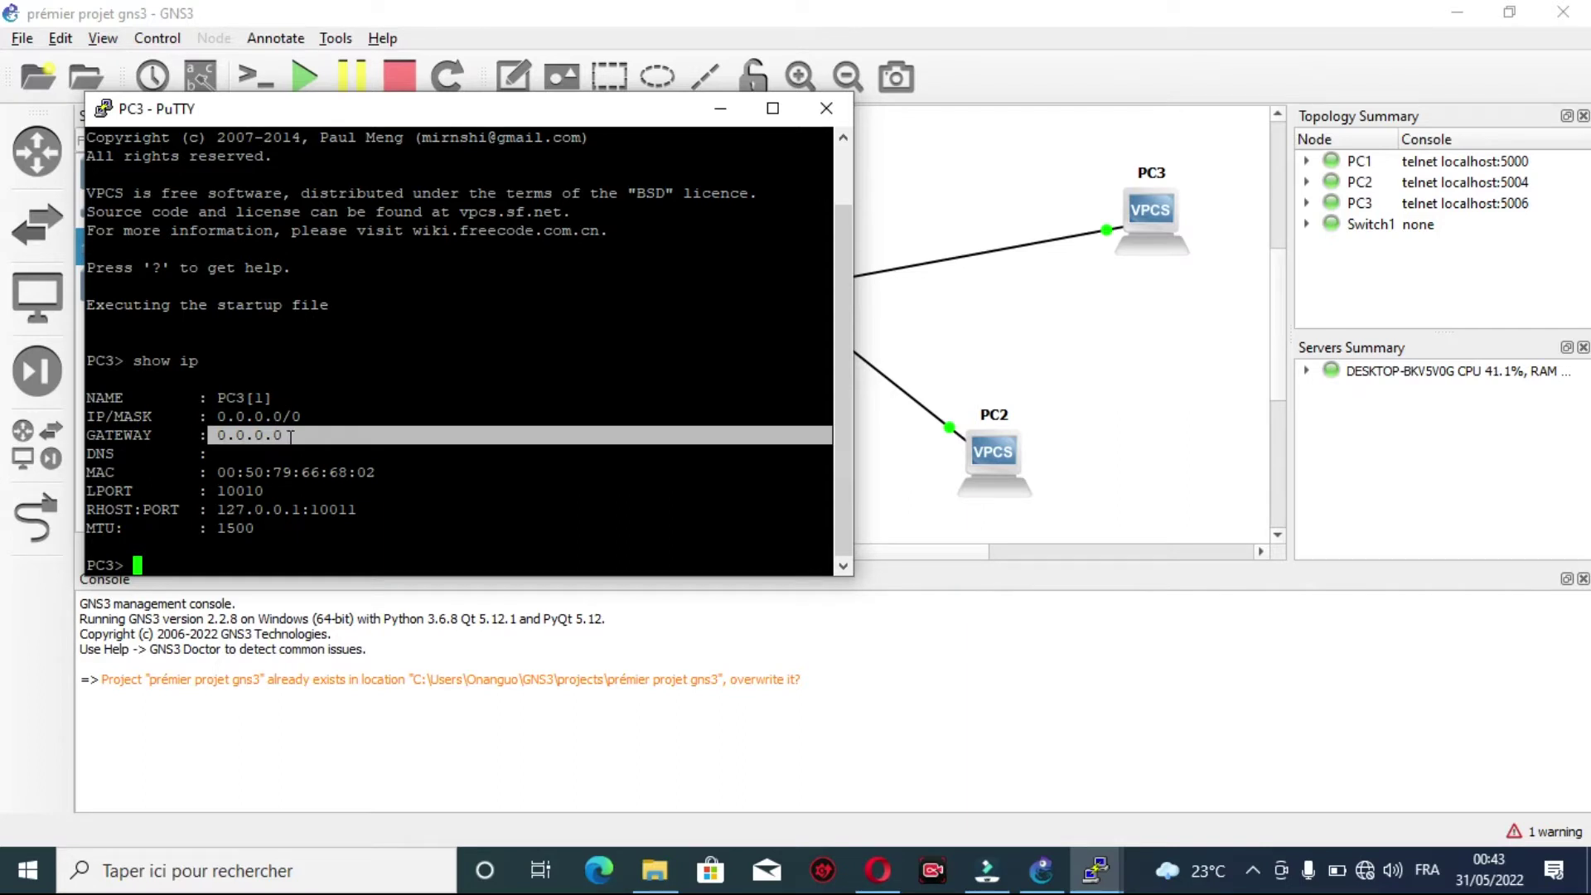
click(319, 435)
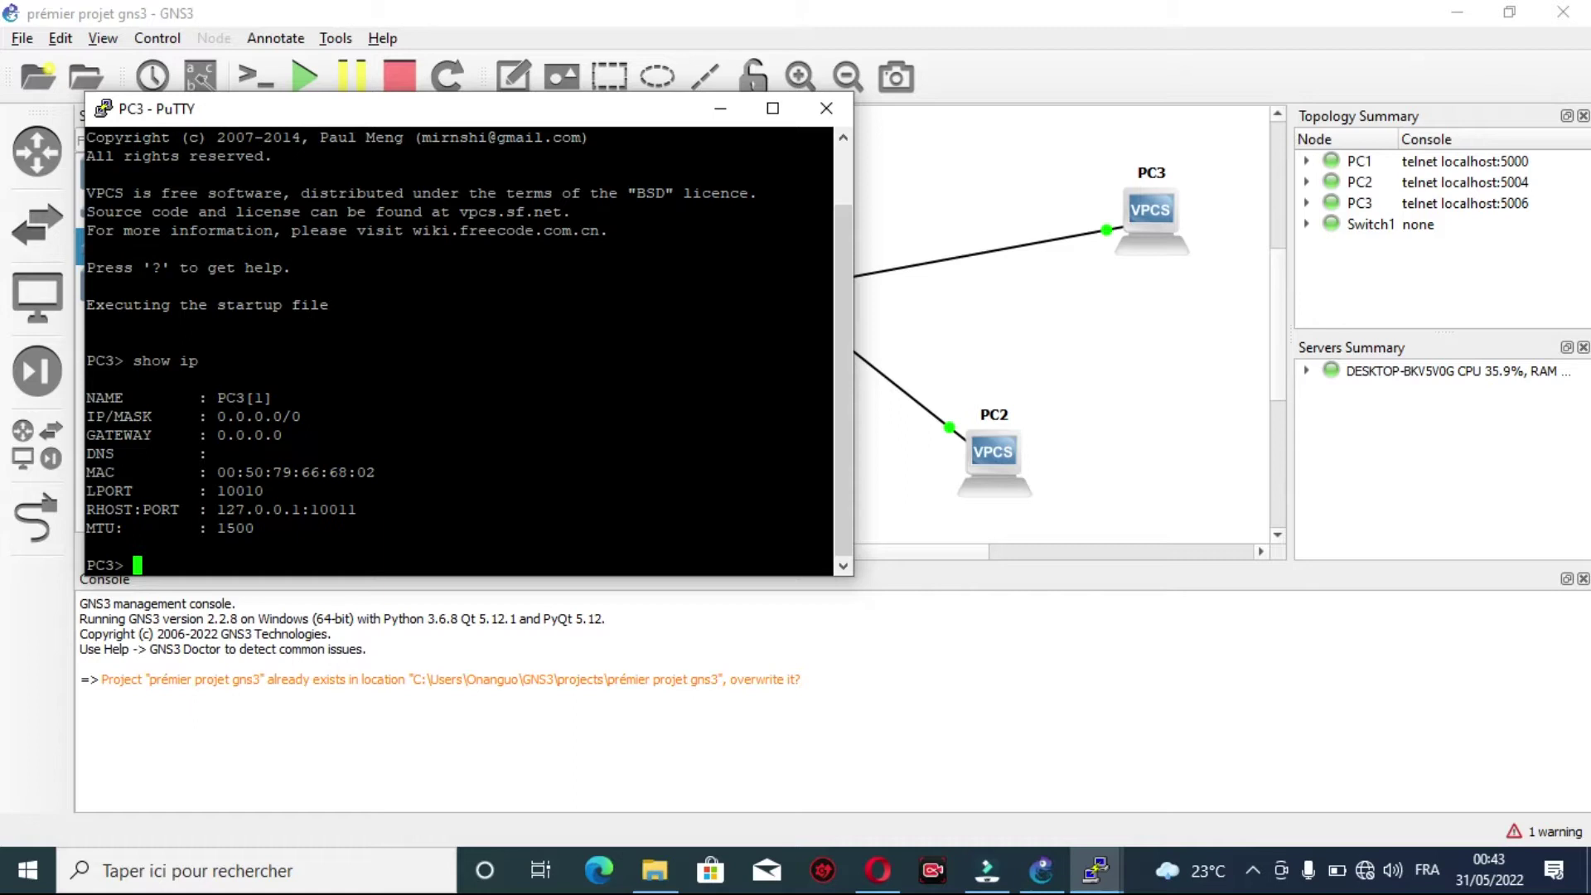
Step: Assign PC3 the address 192.168.10.10/24 with gateway 192.168.10.1 using the ip command in its console
text(p 192.168.10.10/24)
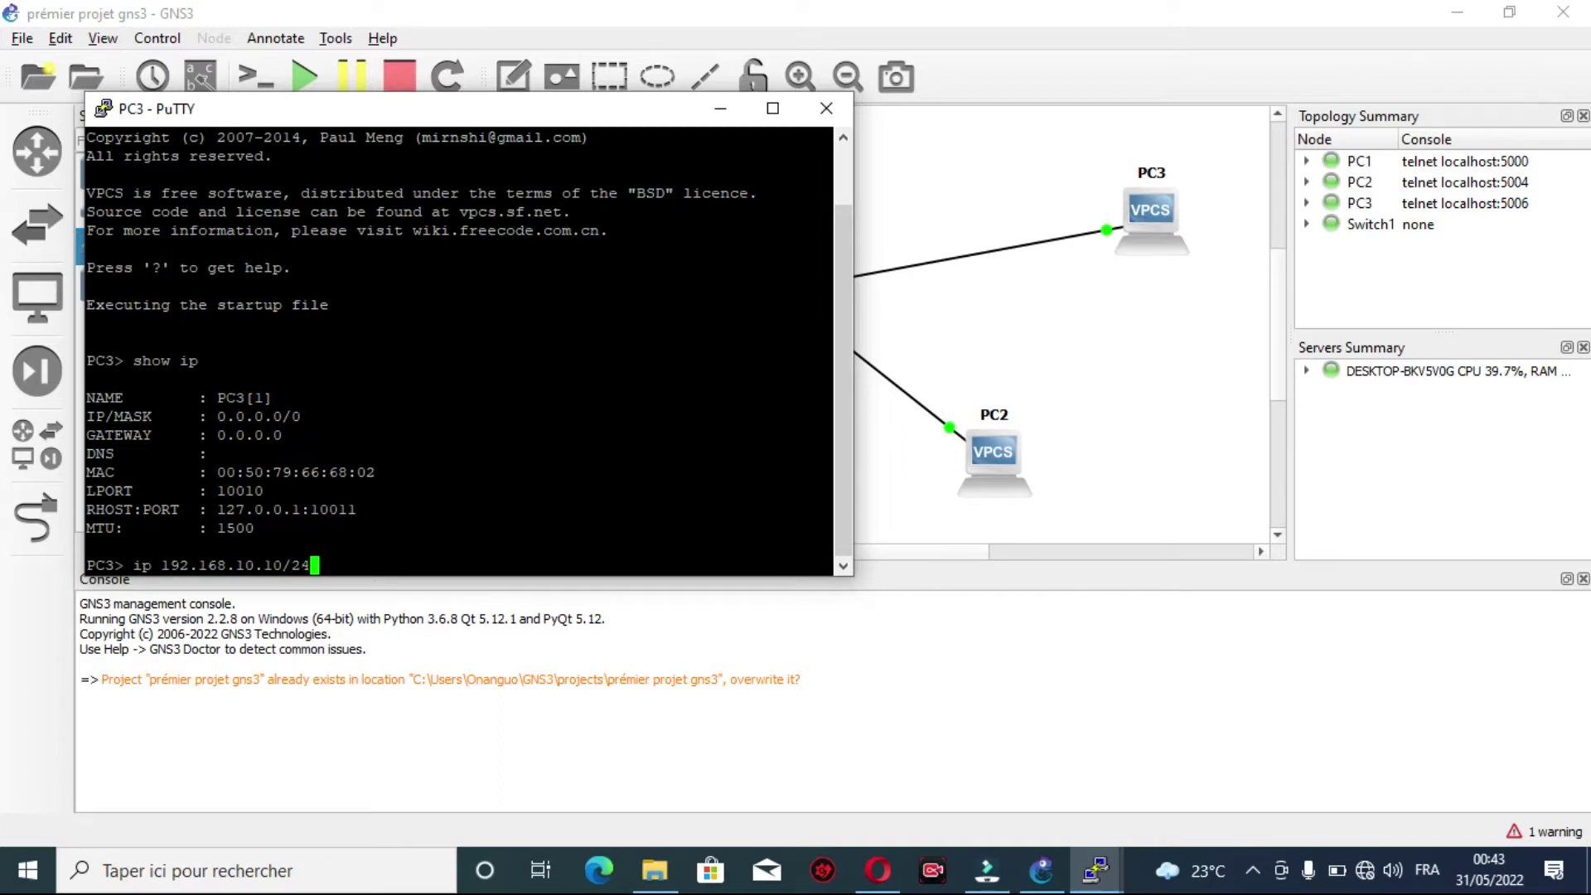
text( 192.168.10.1)
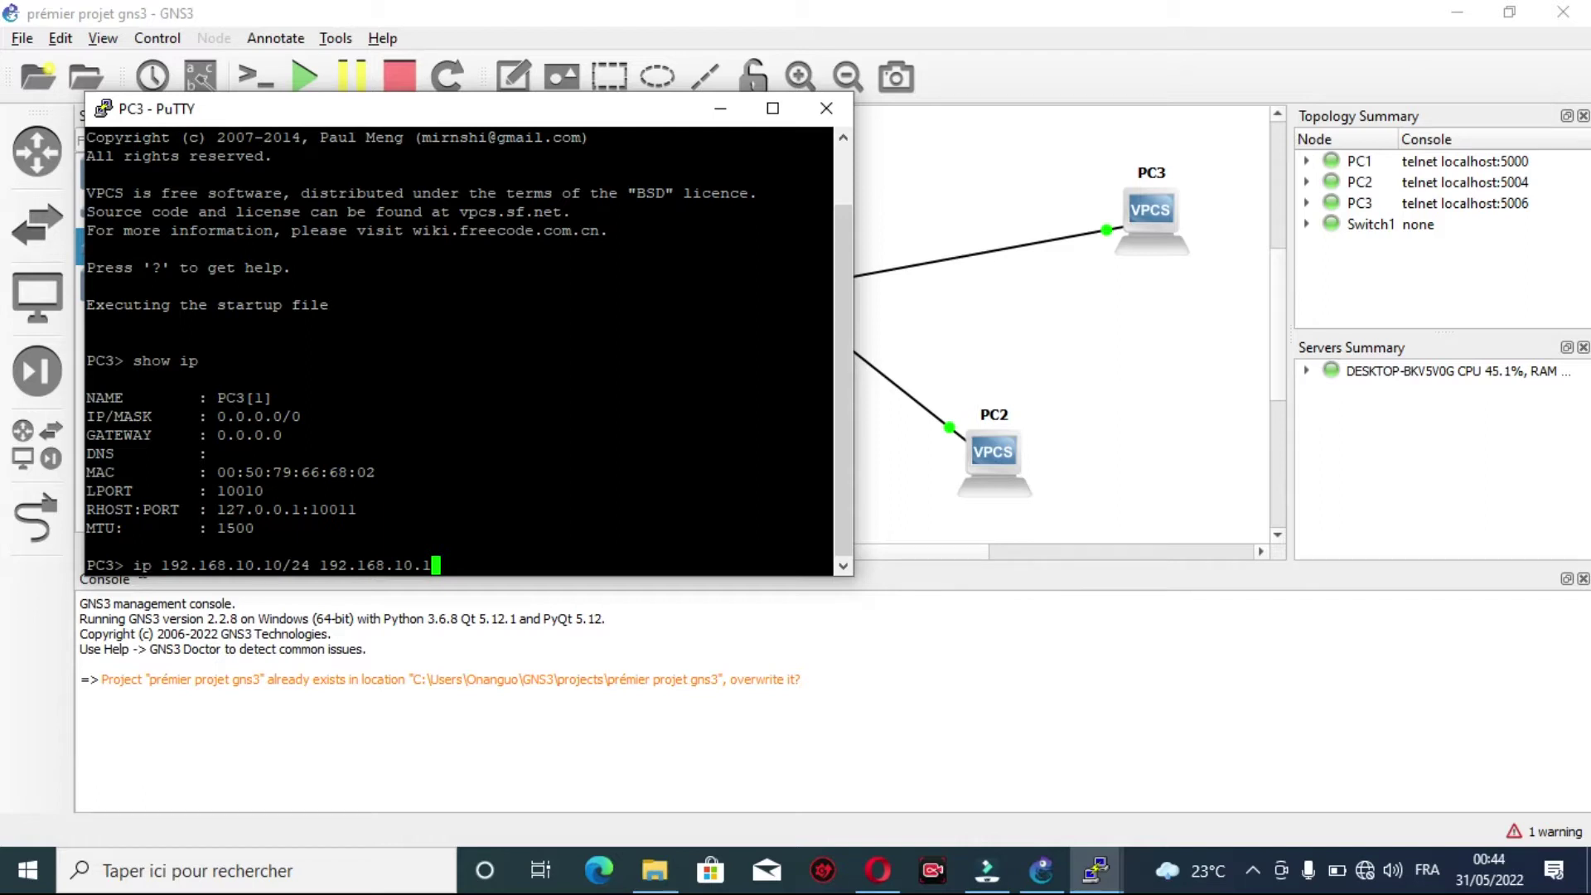
drag(153, 567, 284, 570)
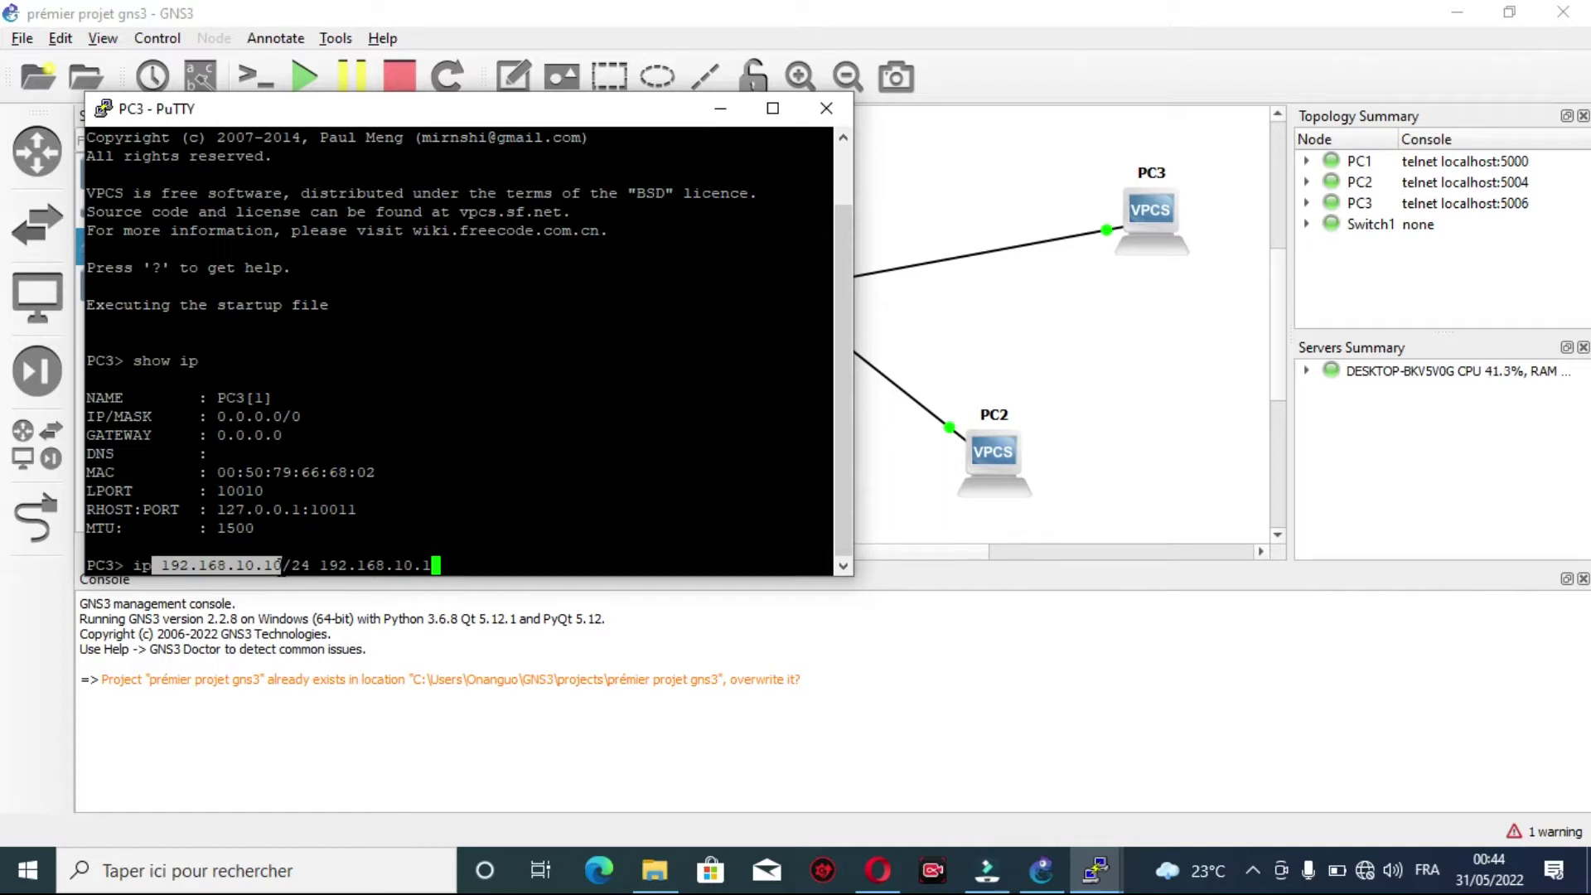
double_click(301, 565)
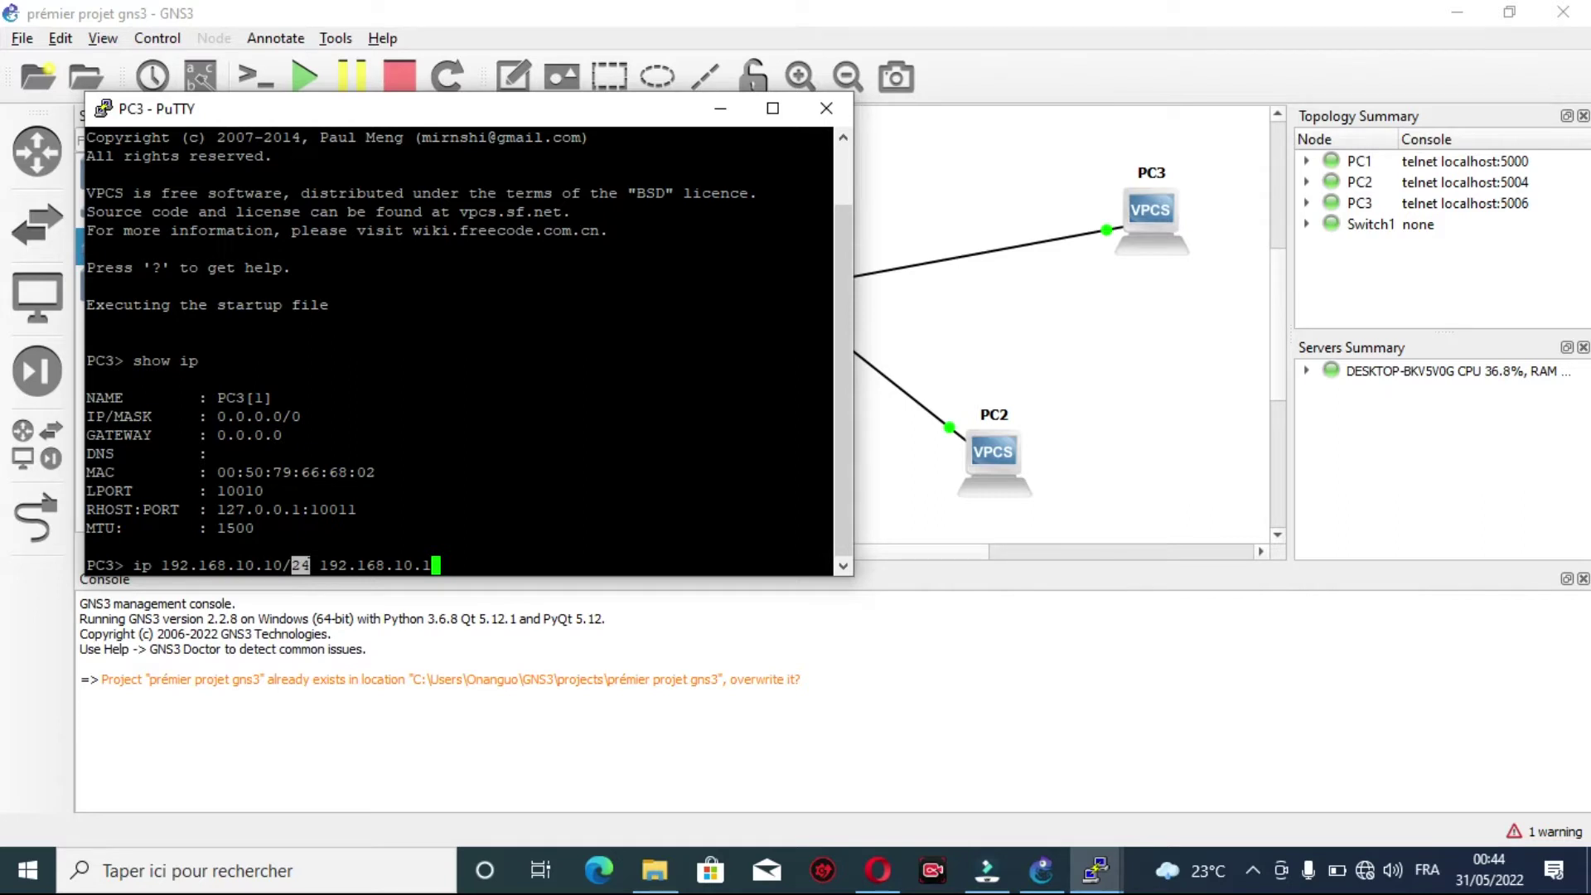
drag(310, 565, 430, 565)
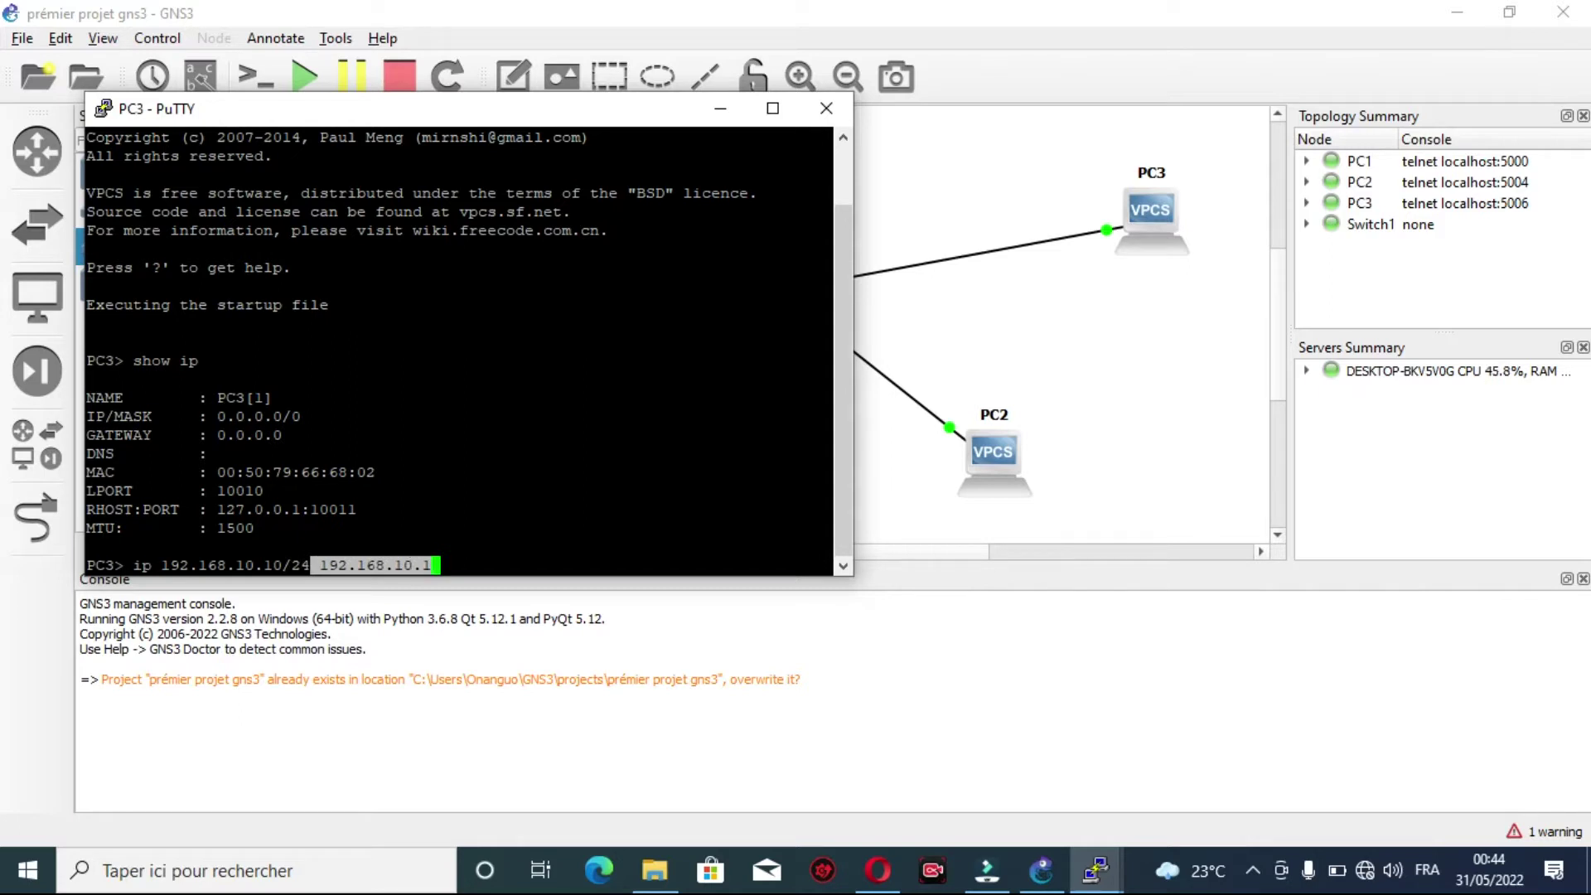
click(430, 565)
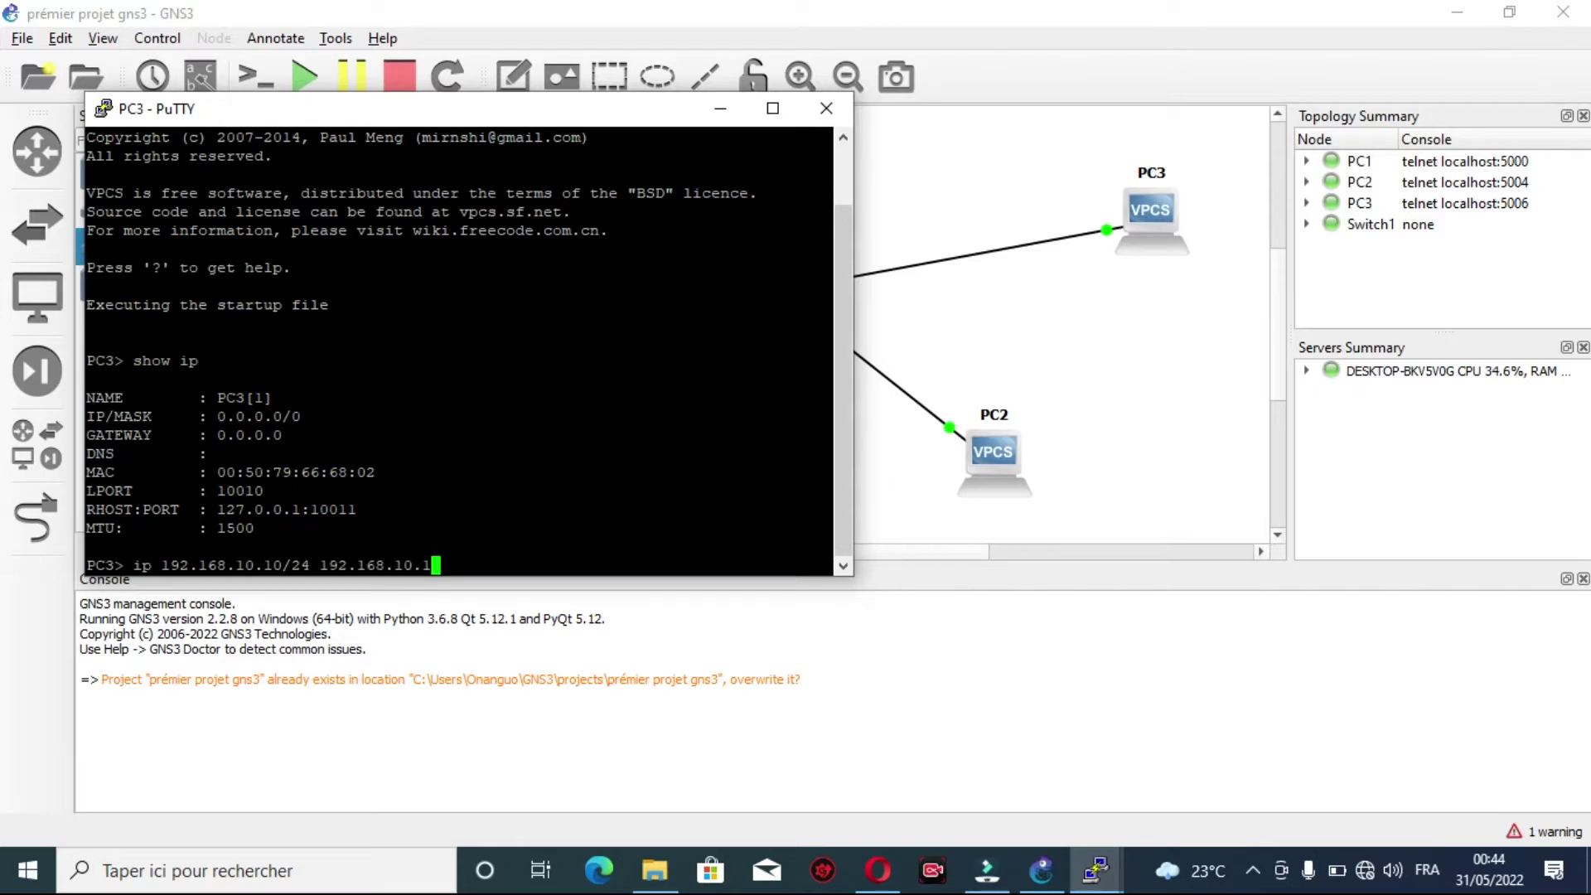
key(Return)
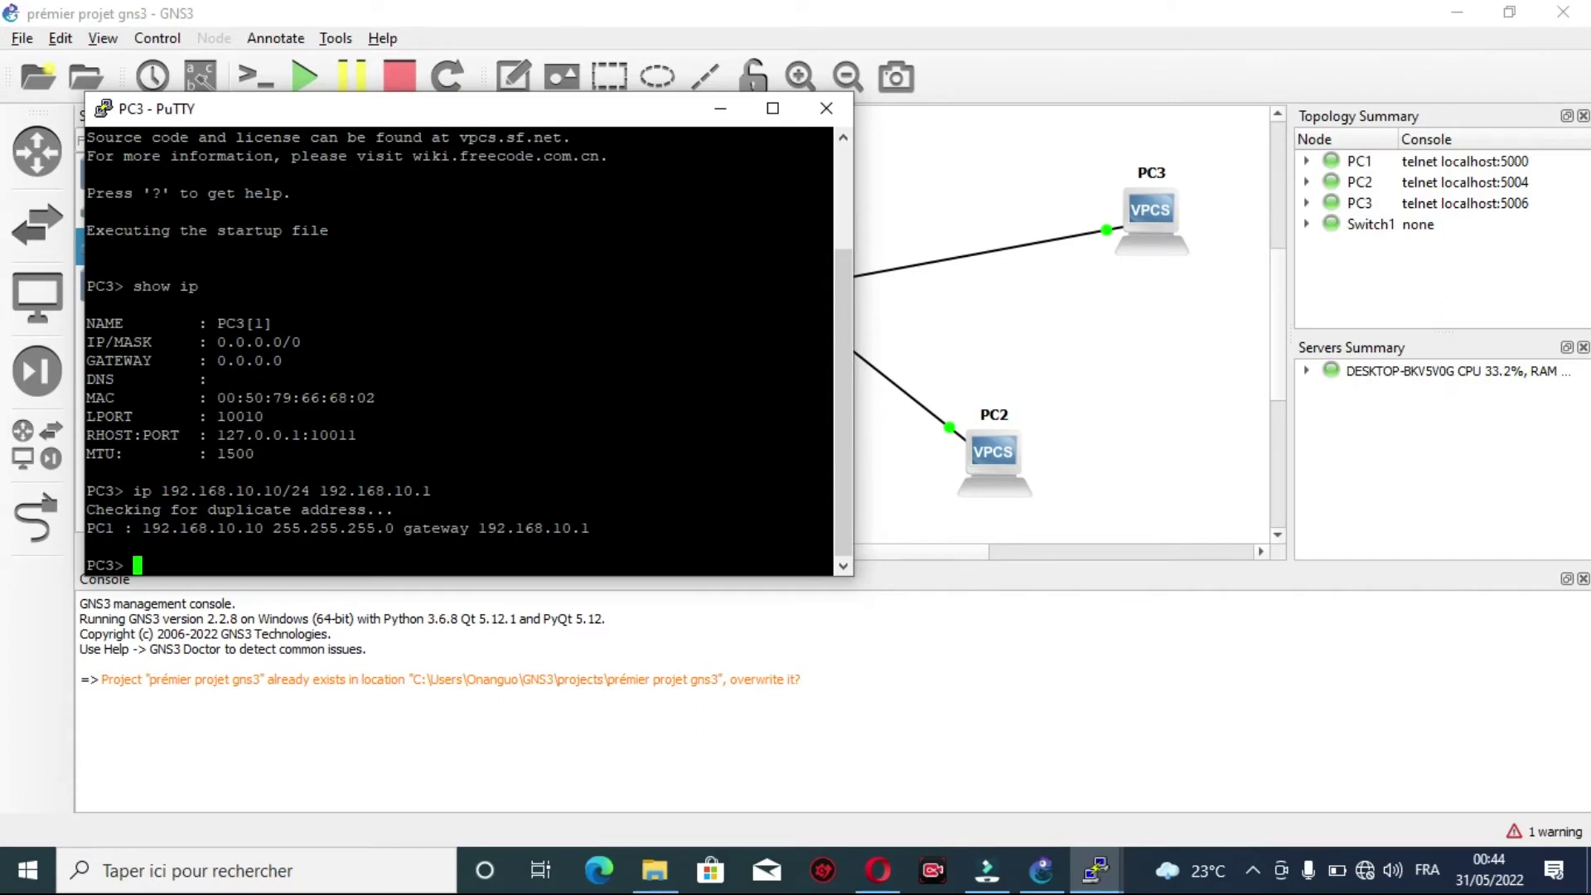
Step: Review the assigned mask and gateway, verify PC3's settings with show ip, and minimize its console
drag(134, 528, 393, 528)
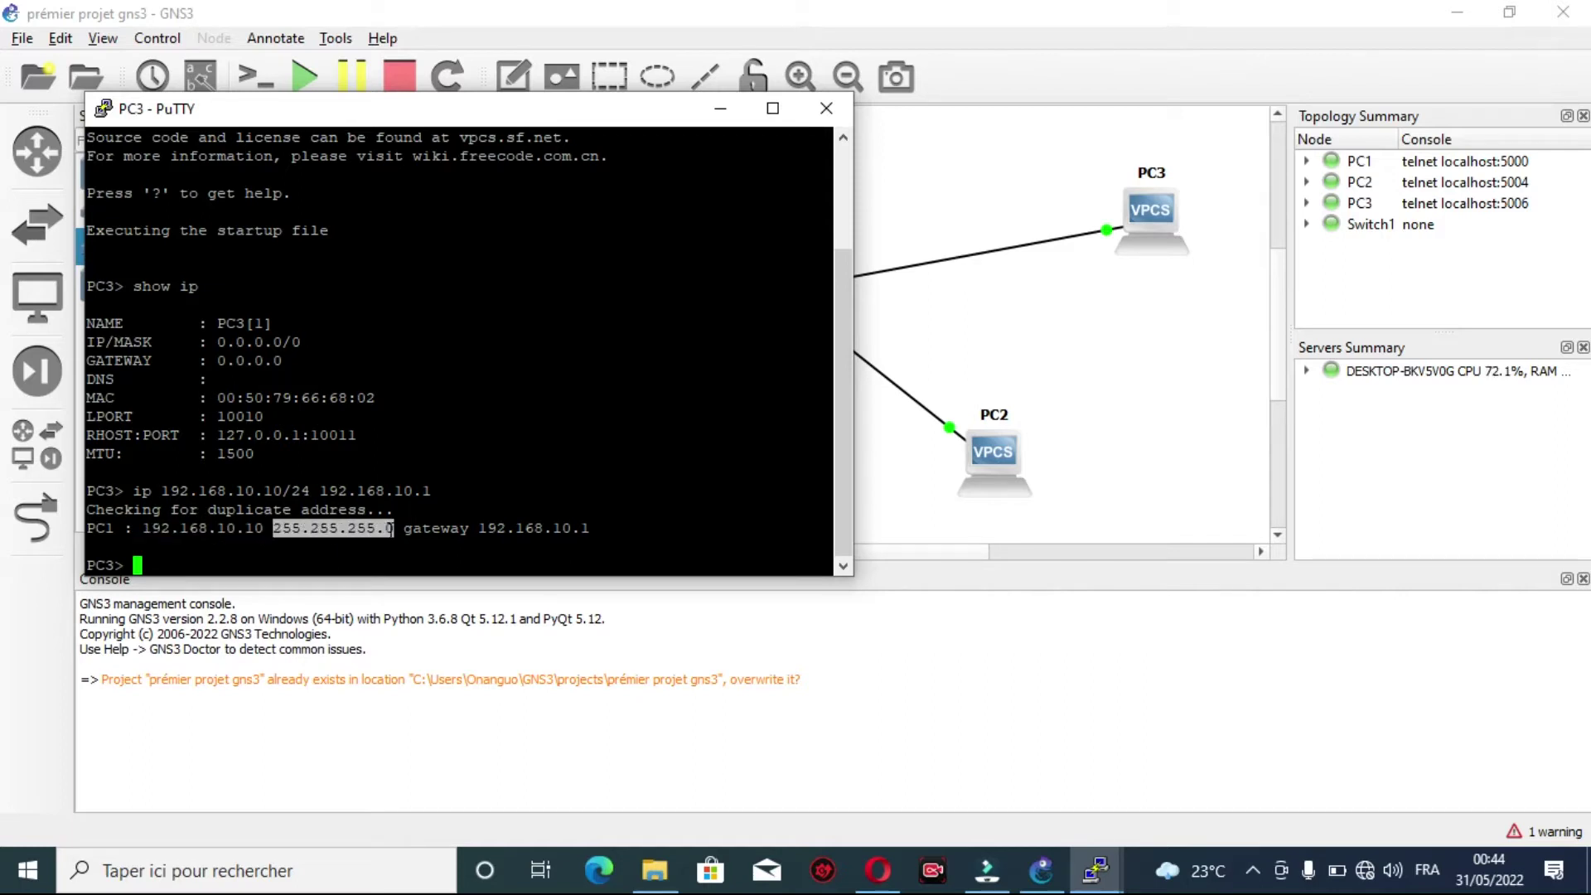
drag(404, 528, 588, 528)
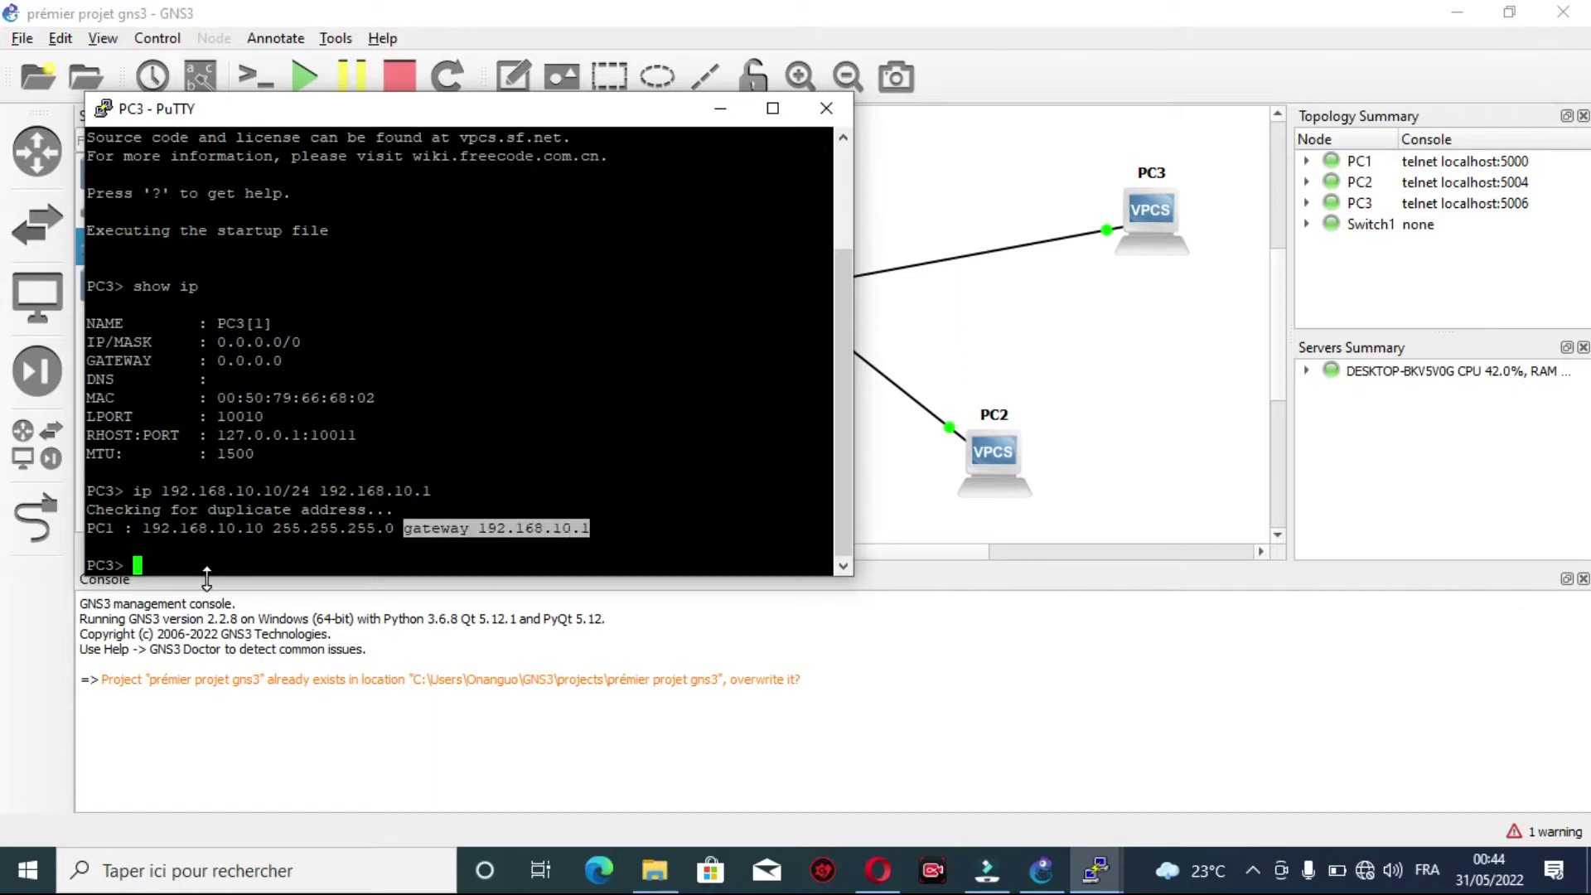
text(show ip)
key(Return)
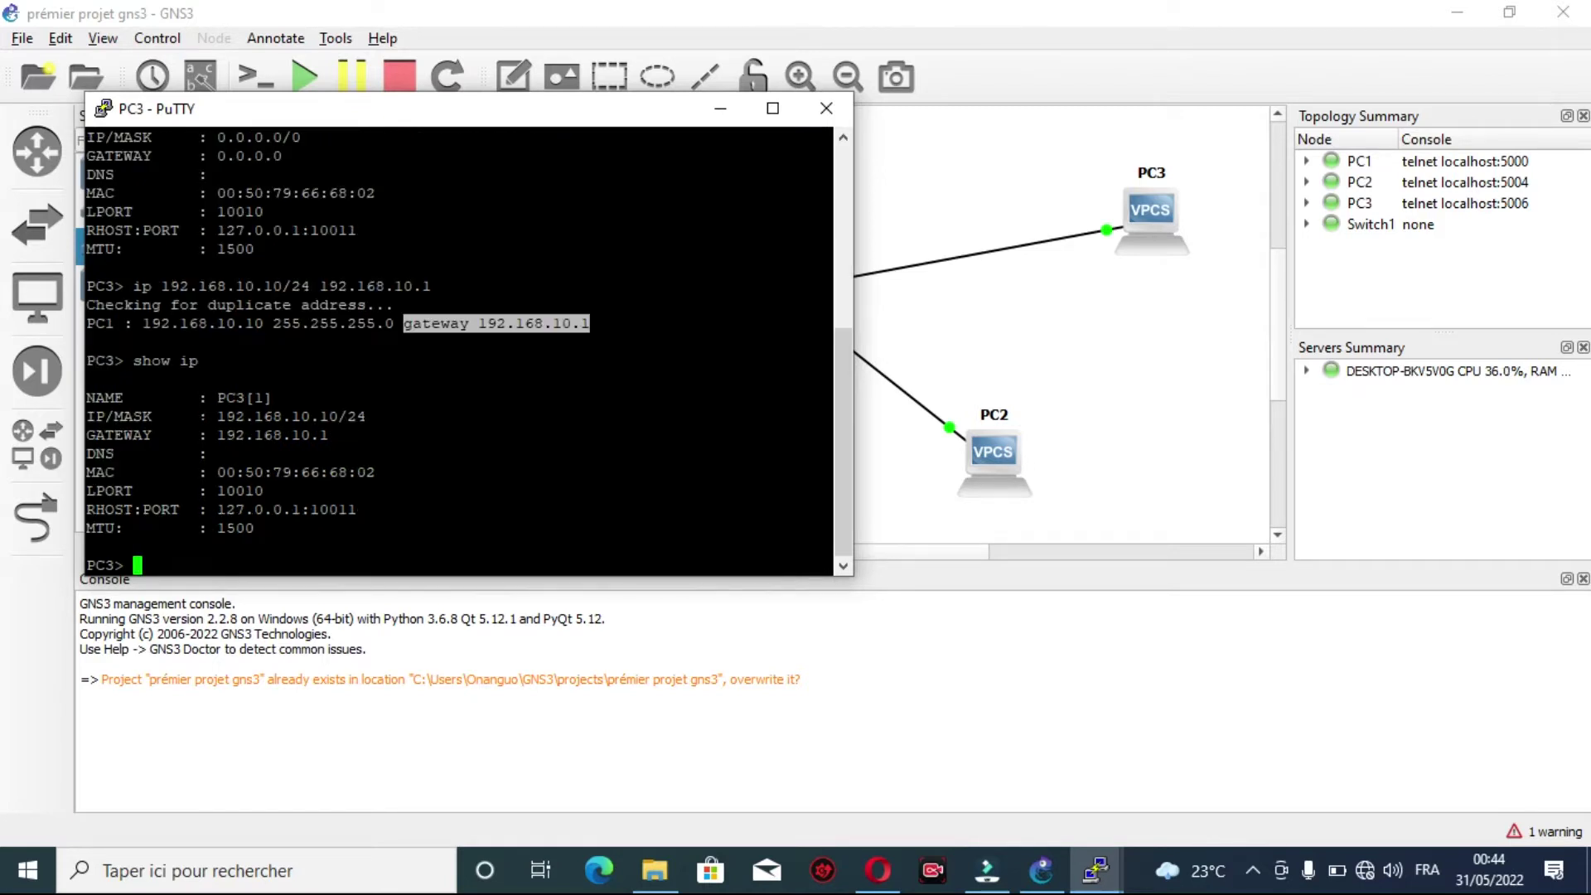
drag(87, 416, 372, 415)
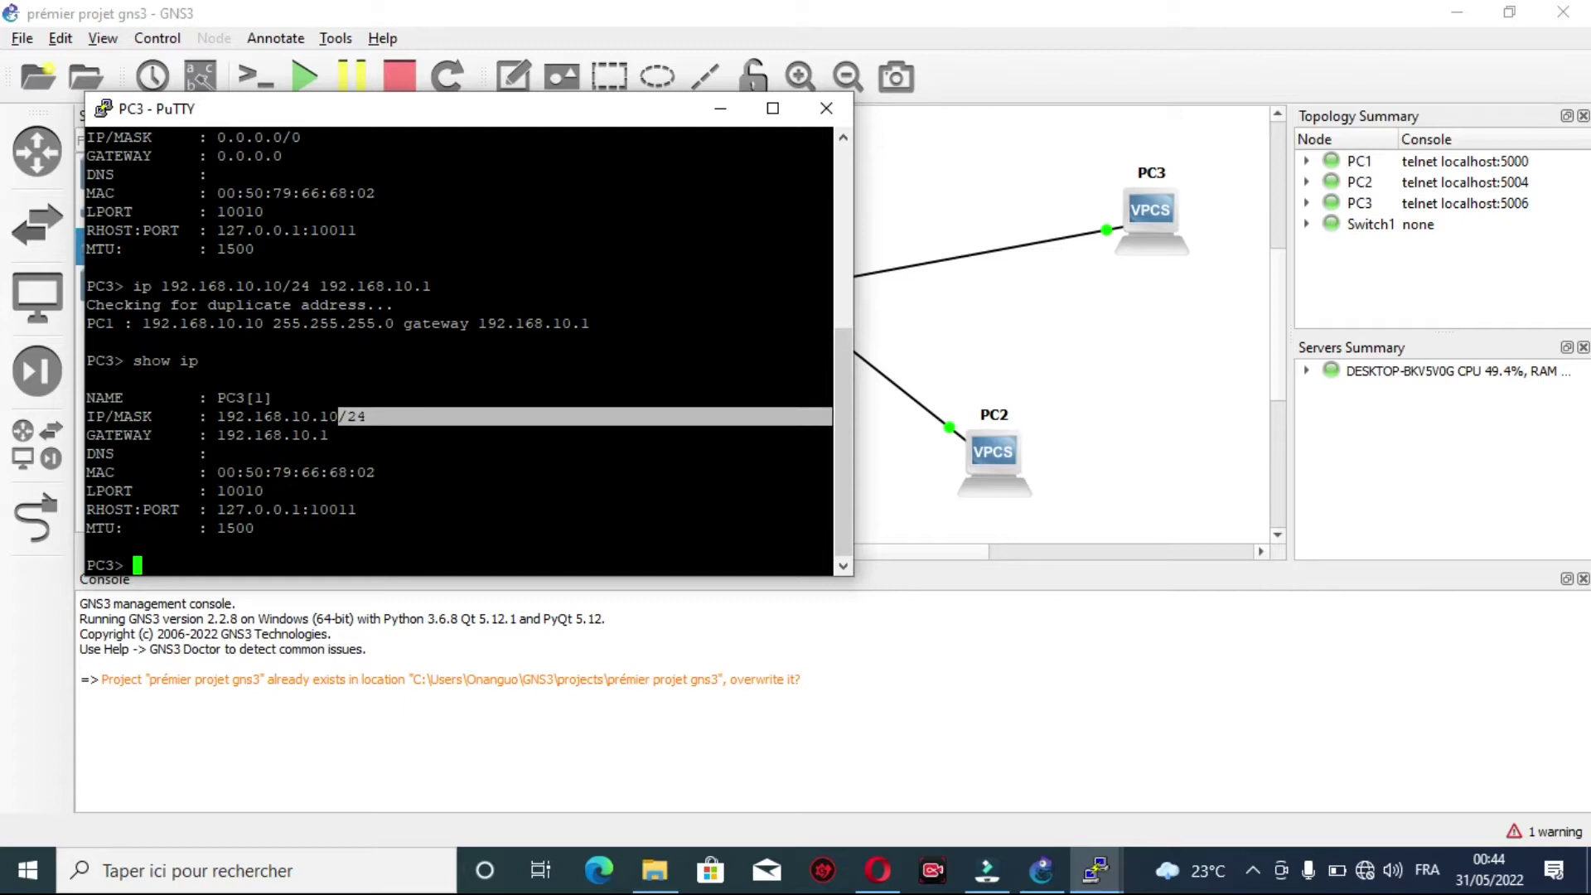
drag(211, 435, 357, 432)
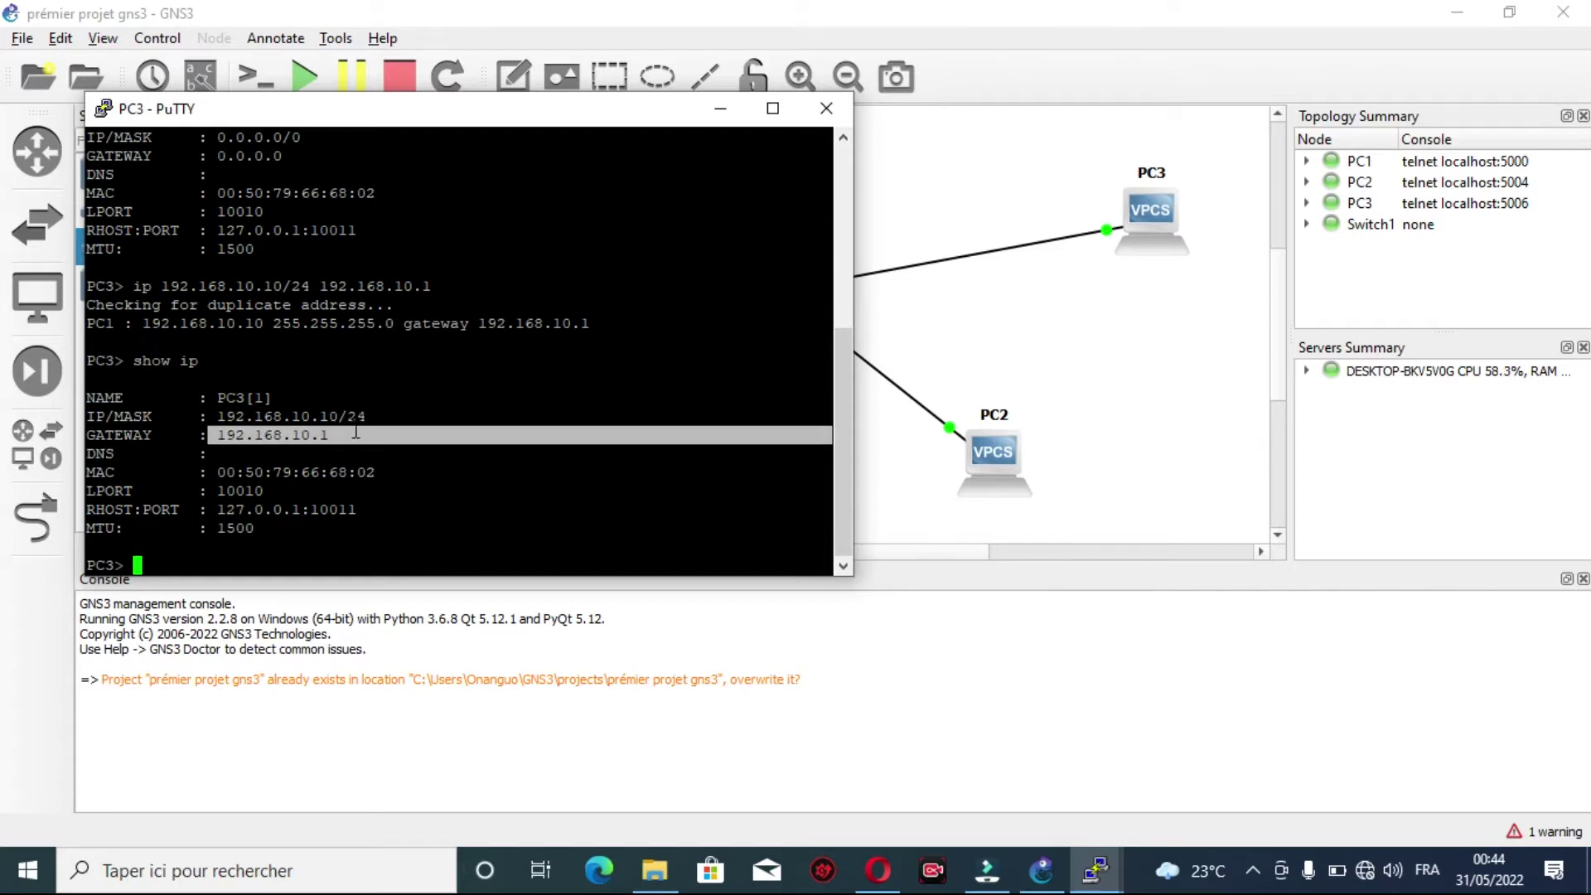
click(356, 433)
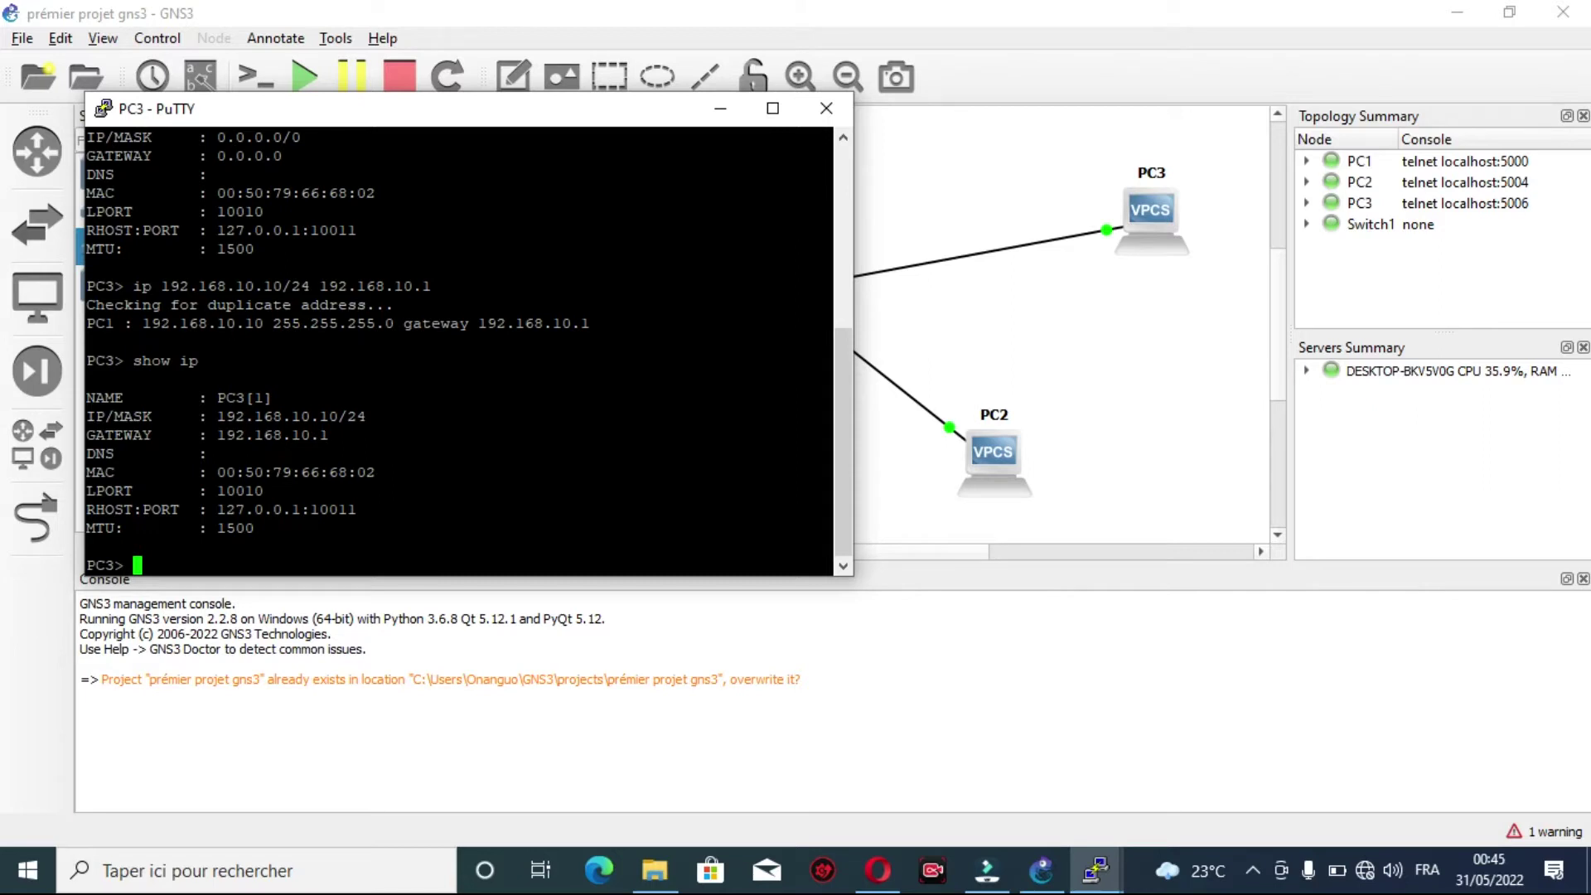
click(718, 110)
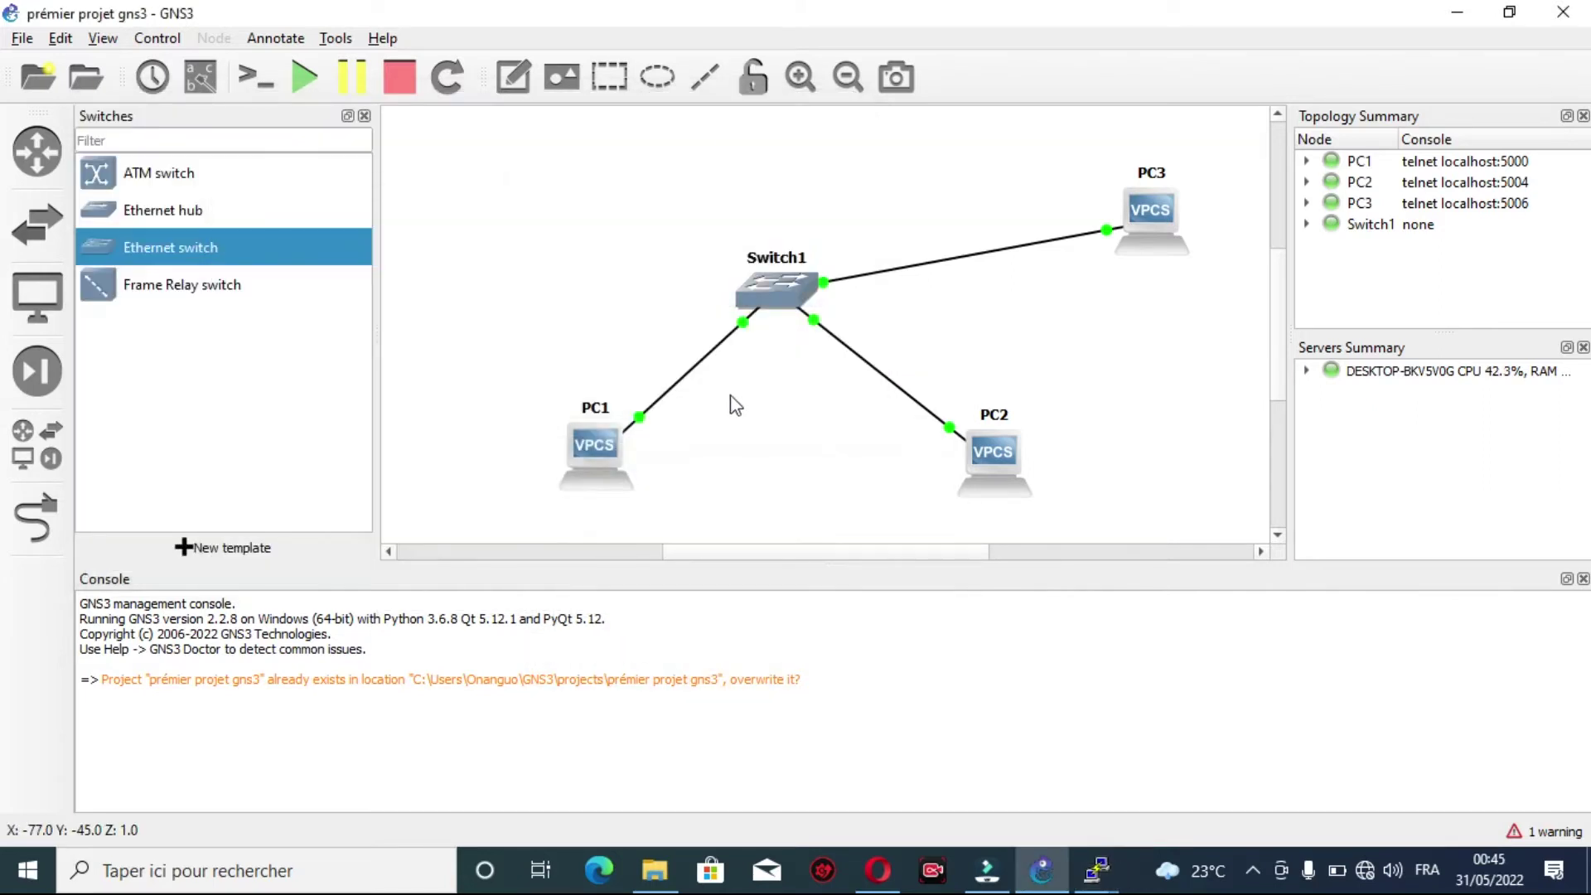
Step: Try to open PC1's console, then dismiss the PuTTY error and close the inactive window
click(600, 426)
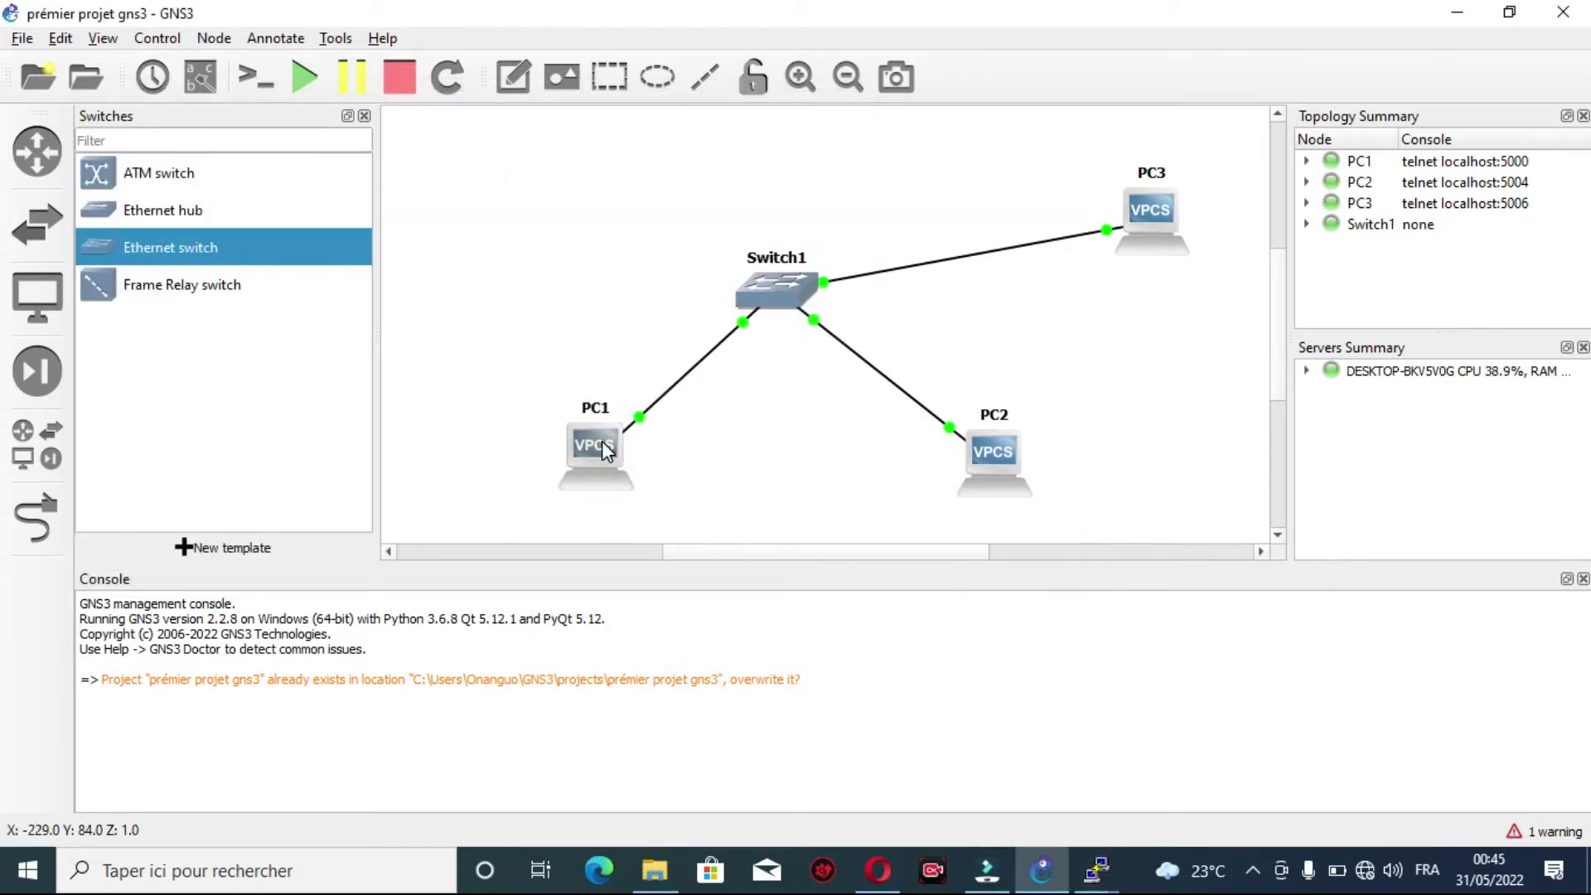
double_click(601, 440)
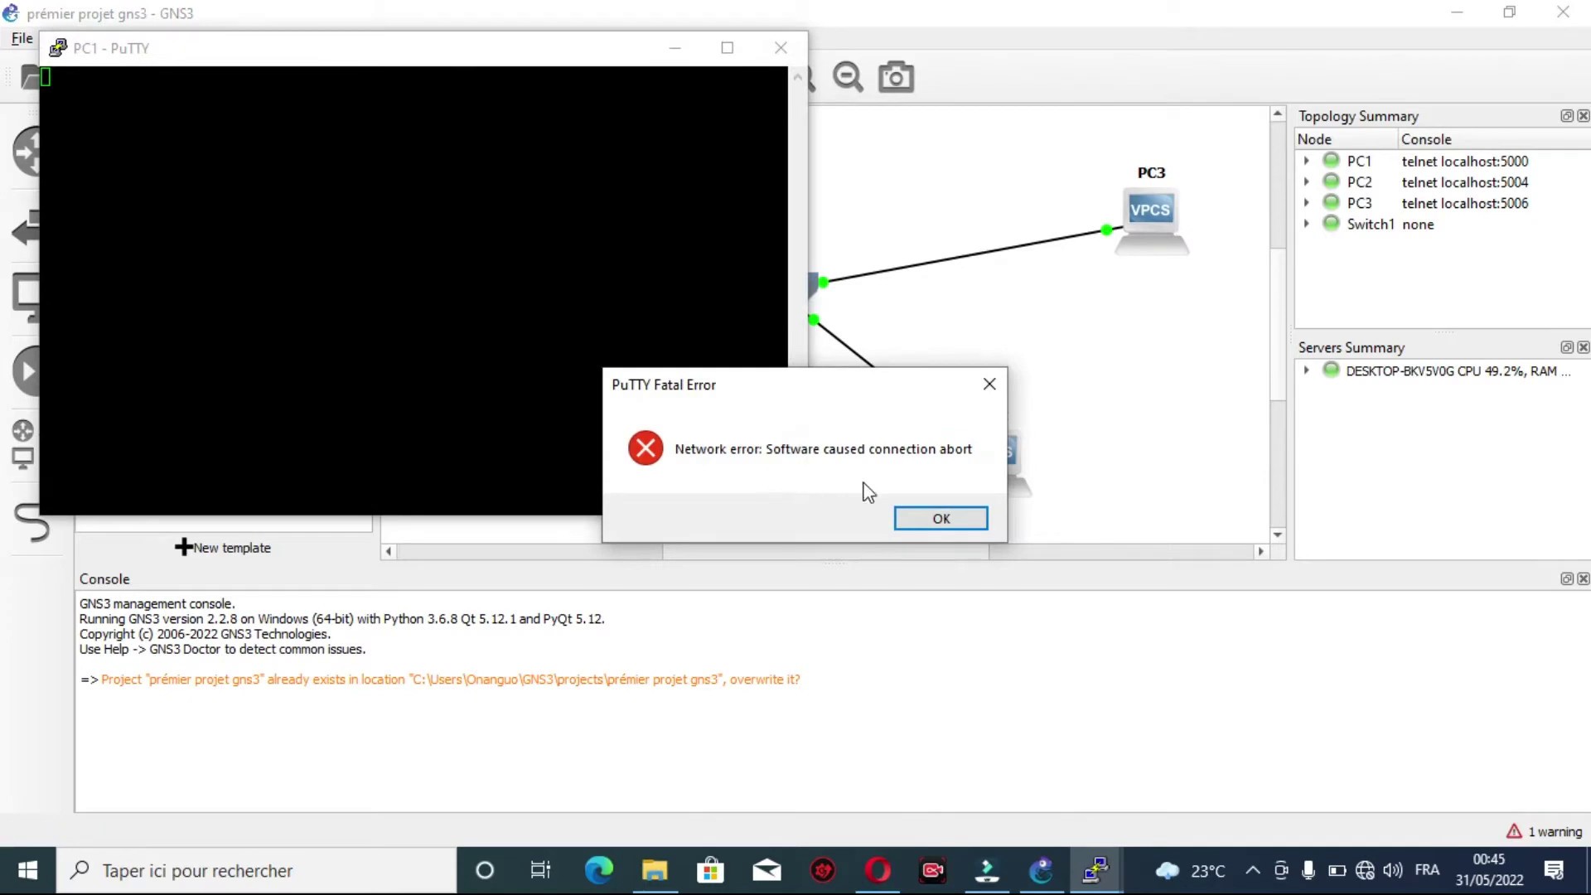
click(920, 519)
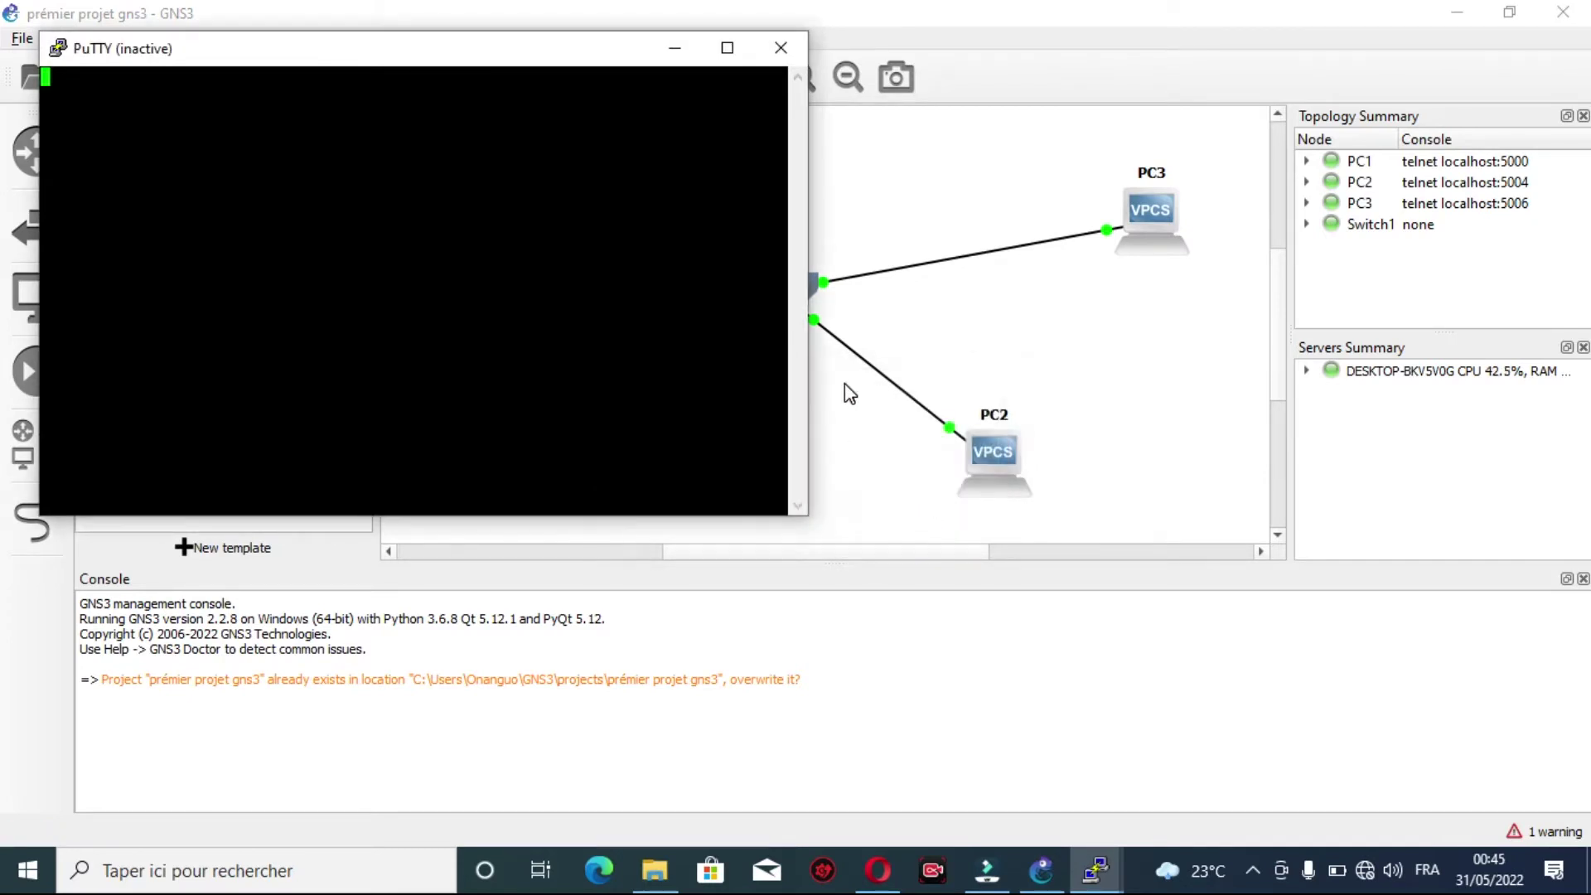
click(780, 47)
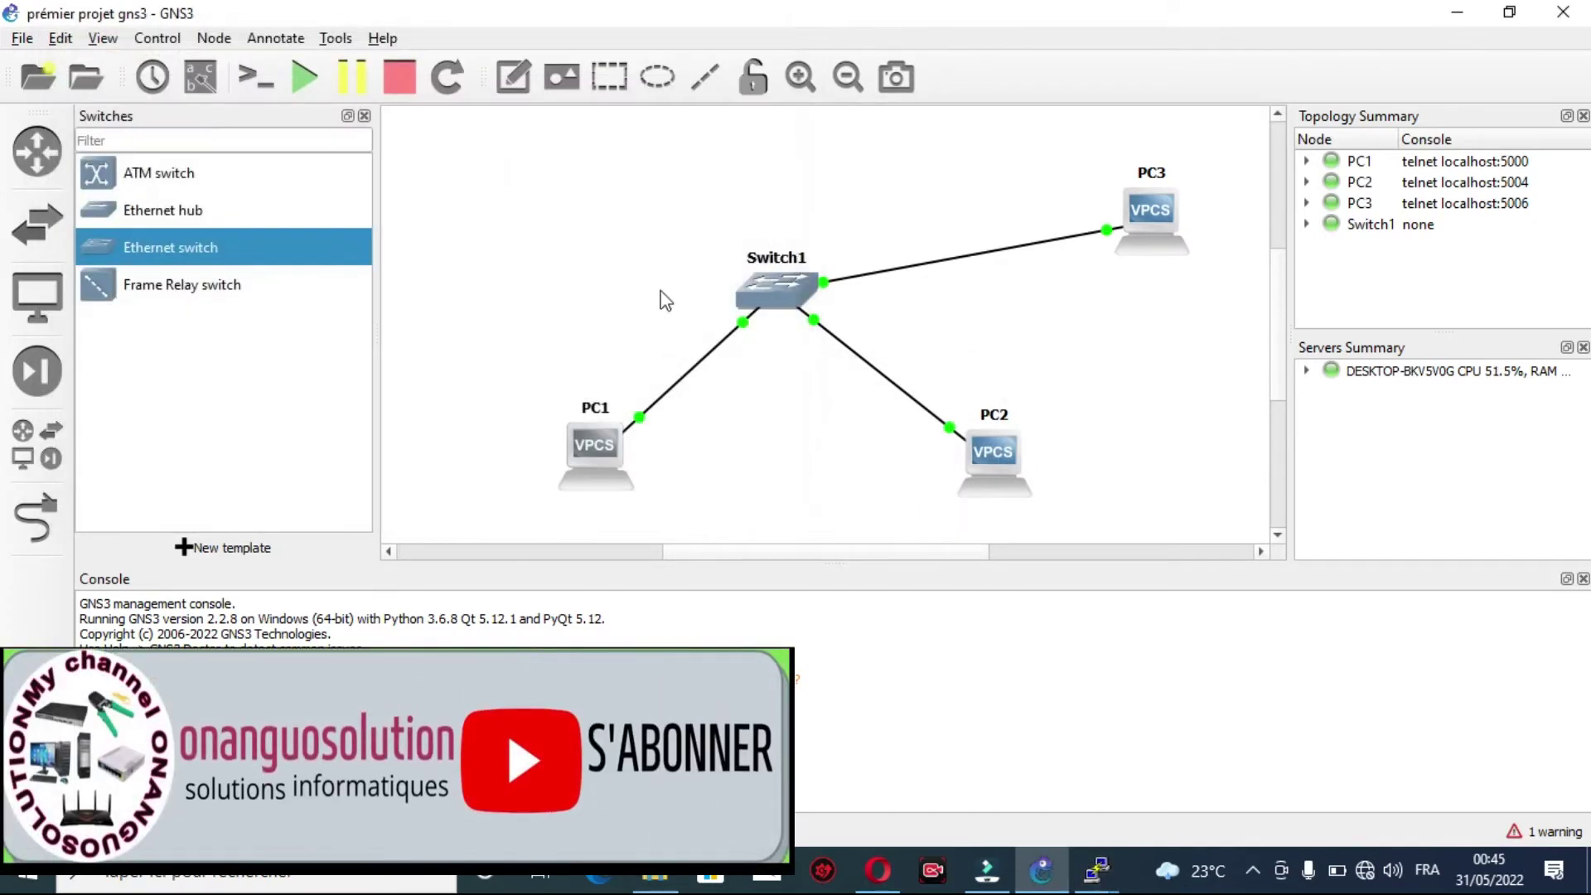
Step: Try to open the consoles of all nodes together and minimize the blank PC3 console window
click(590, 408)
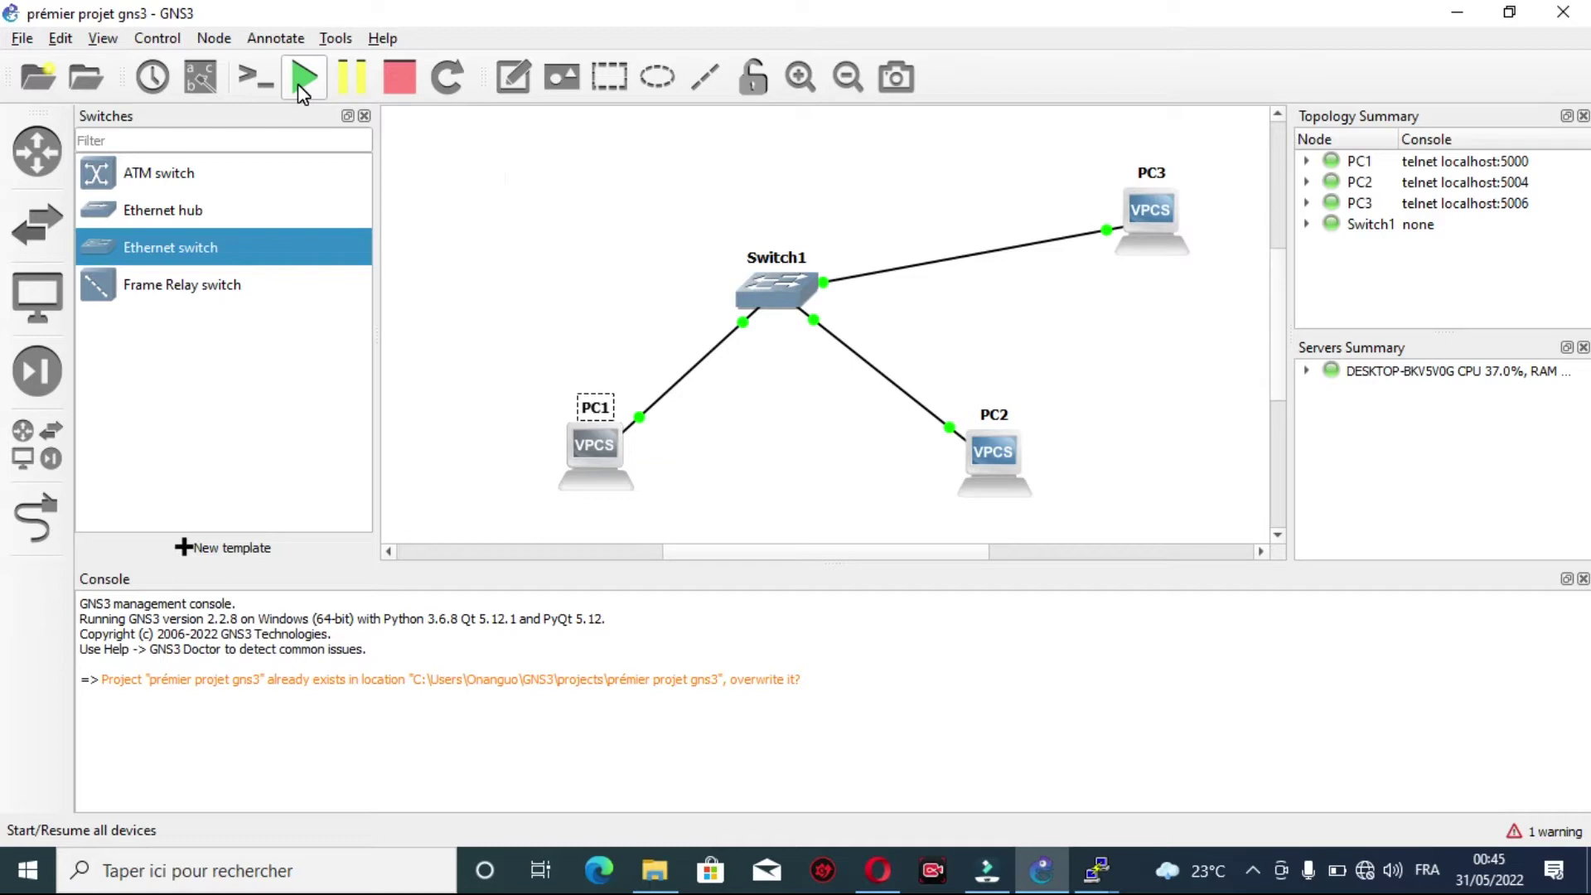
click(255, 76)
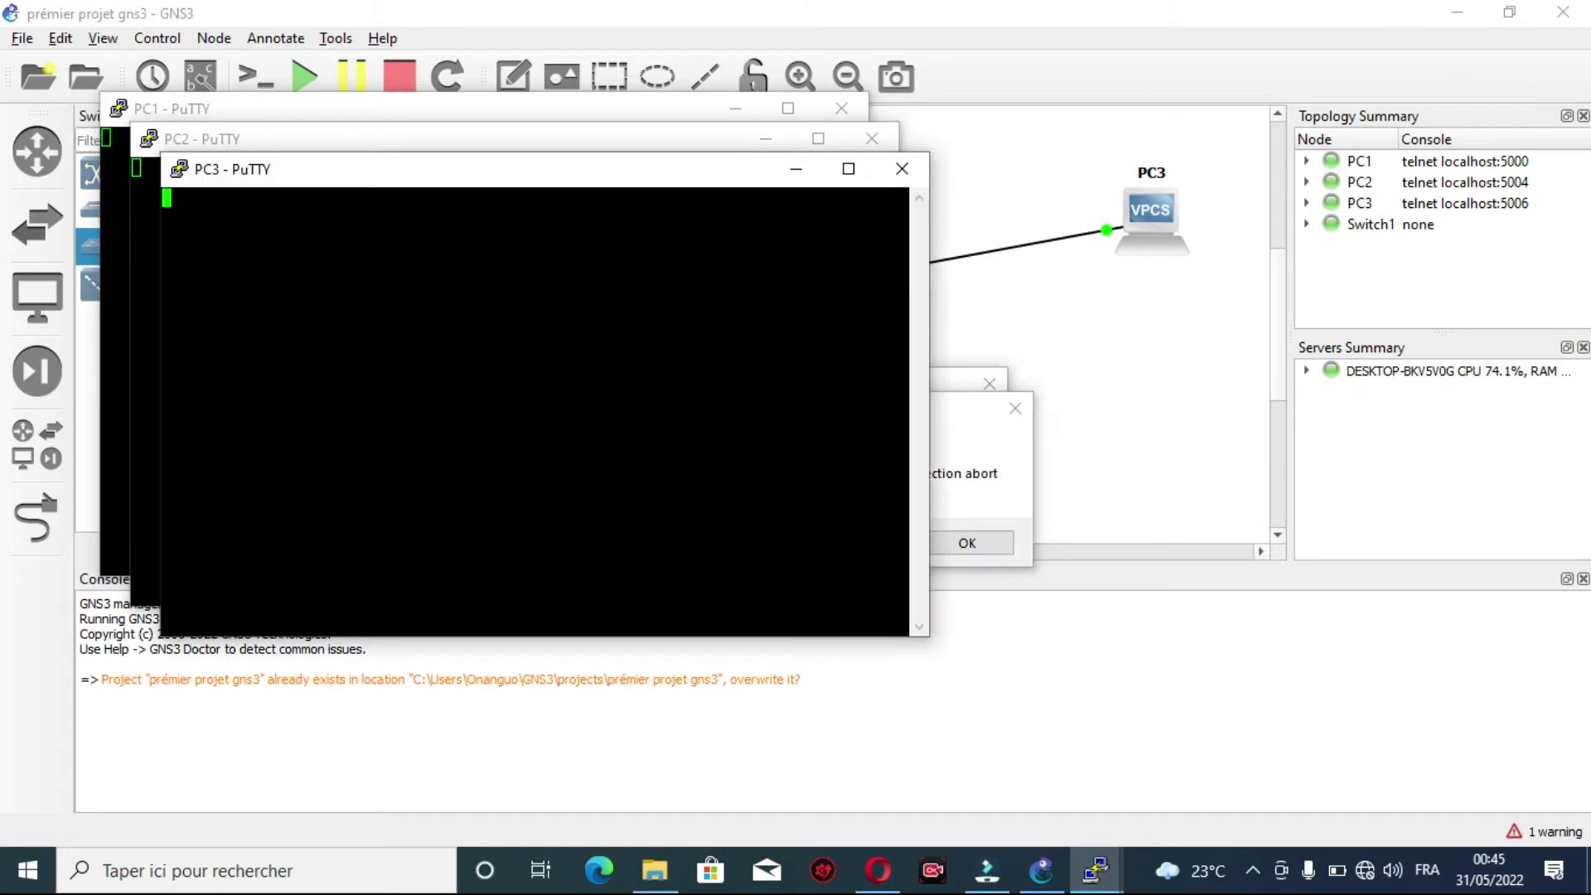
click(903, 169)
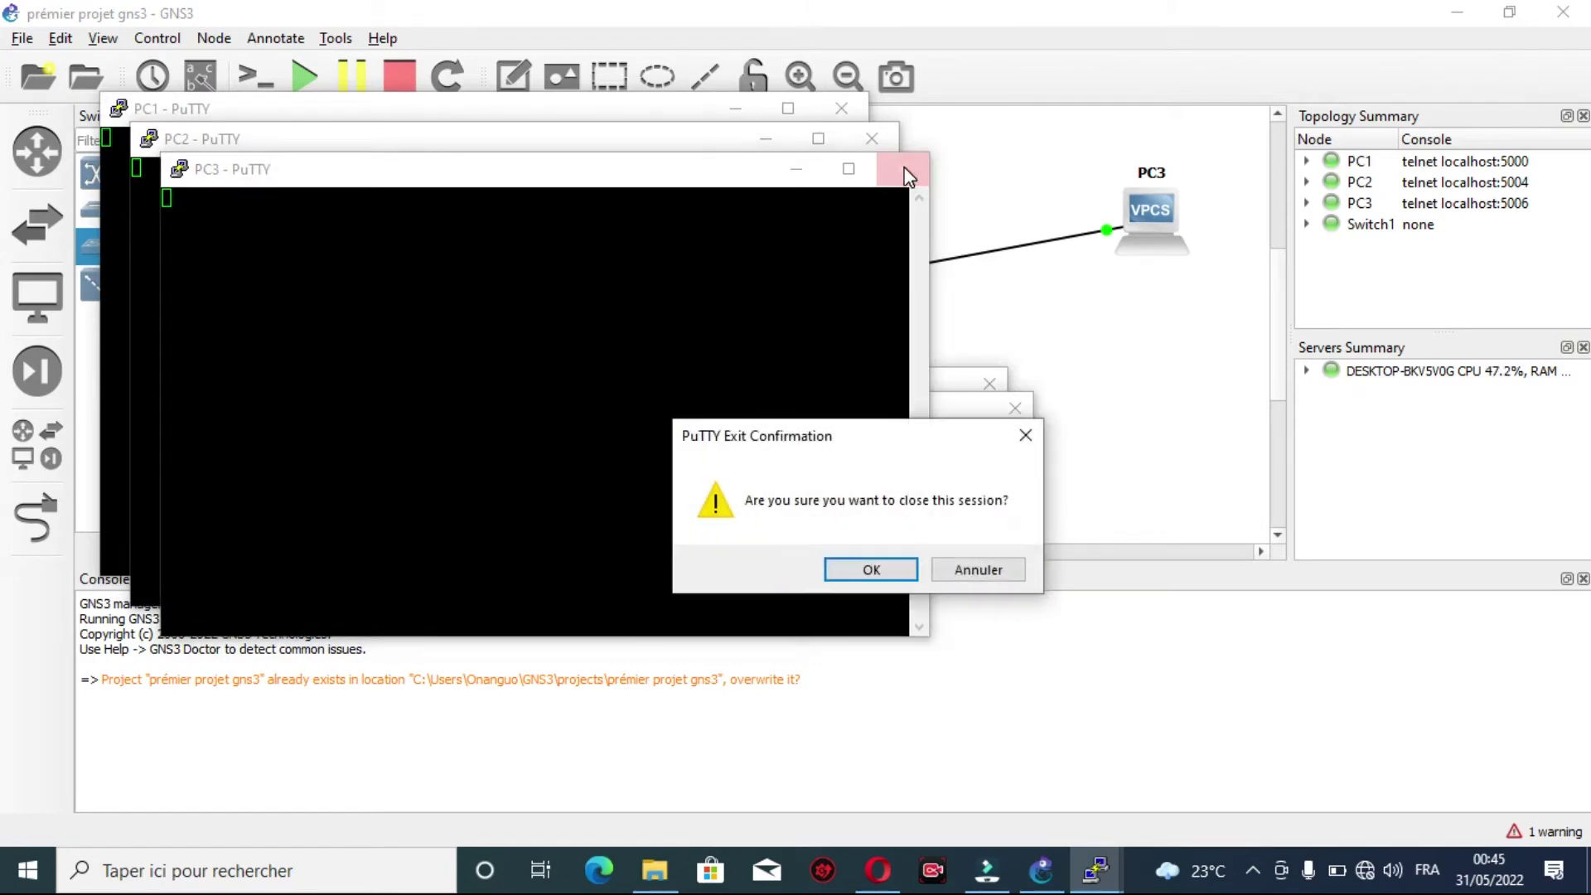
click(965, 573)
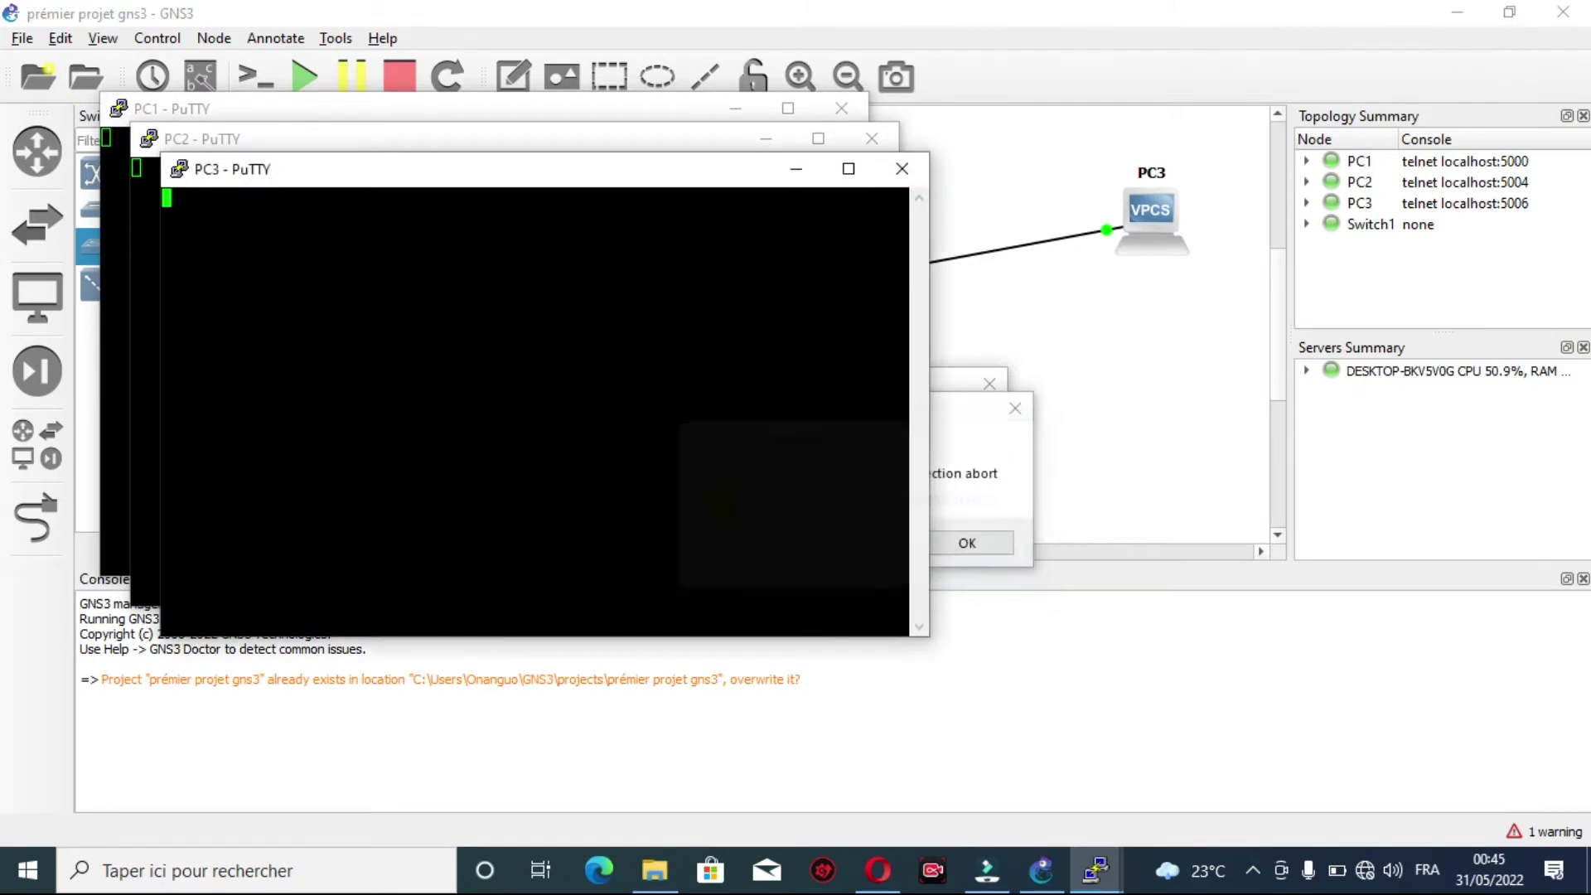
click(796, 169)
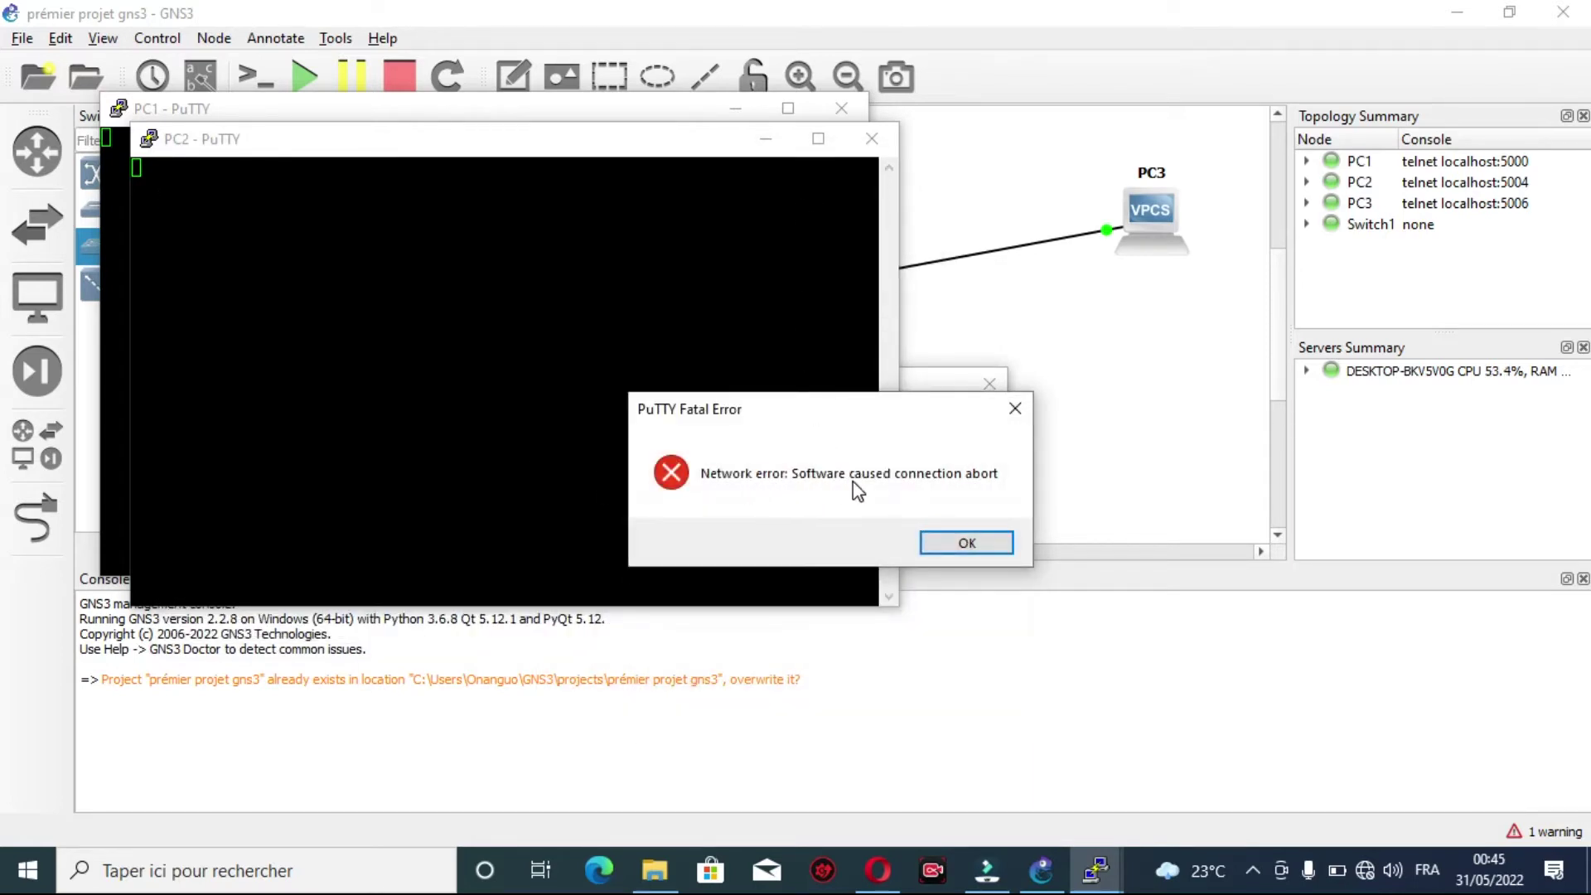
Step: Dismiss the PuTTY error dialogs and close the inactive PC2 and PC1 console windows
click(966, 542)
click(872, 138)
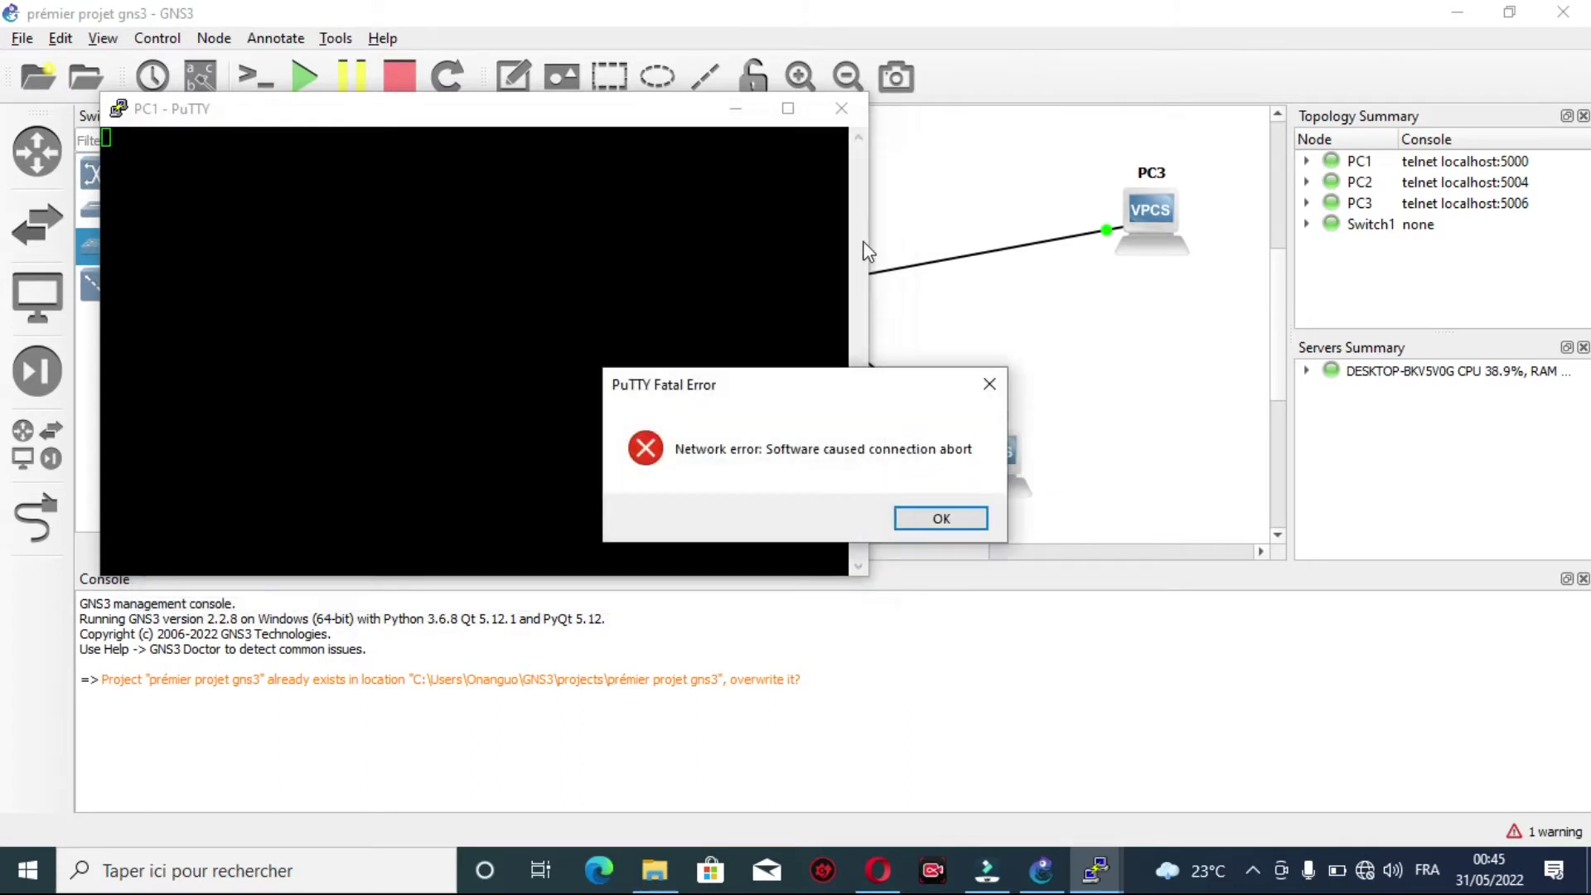
click(940, 517)
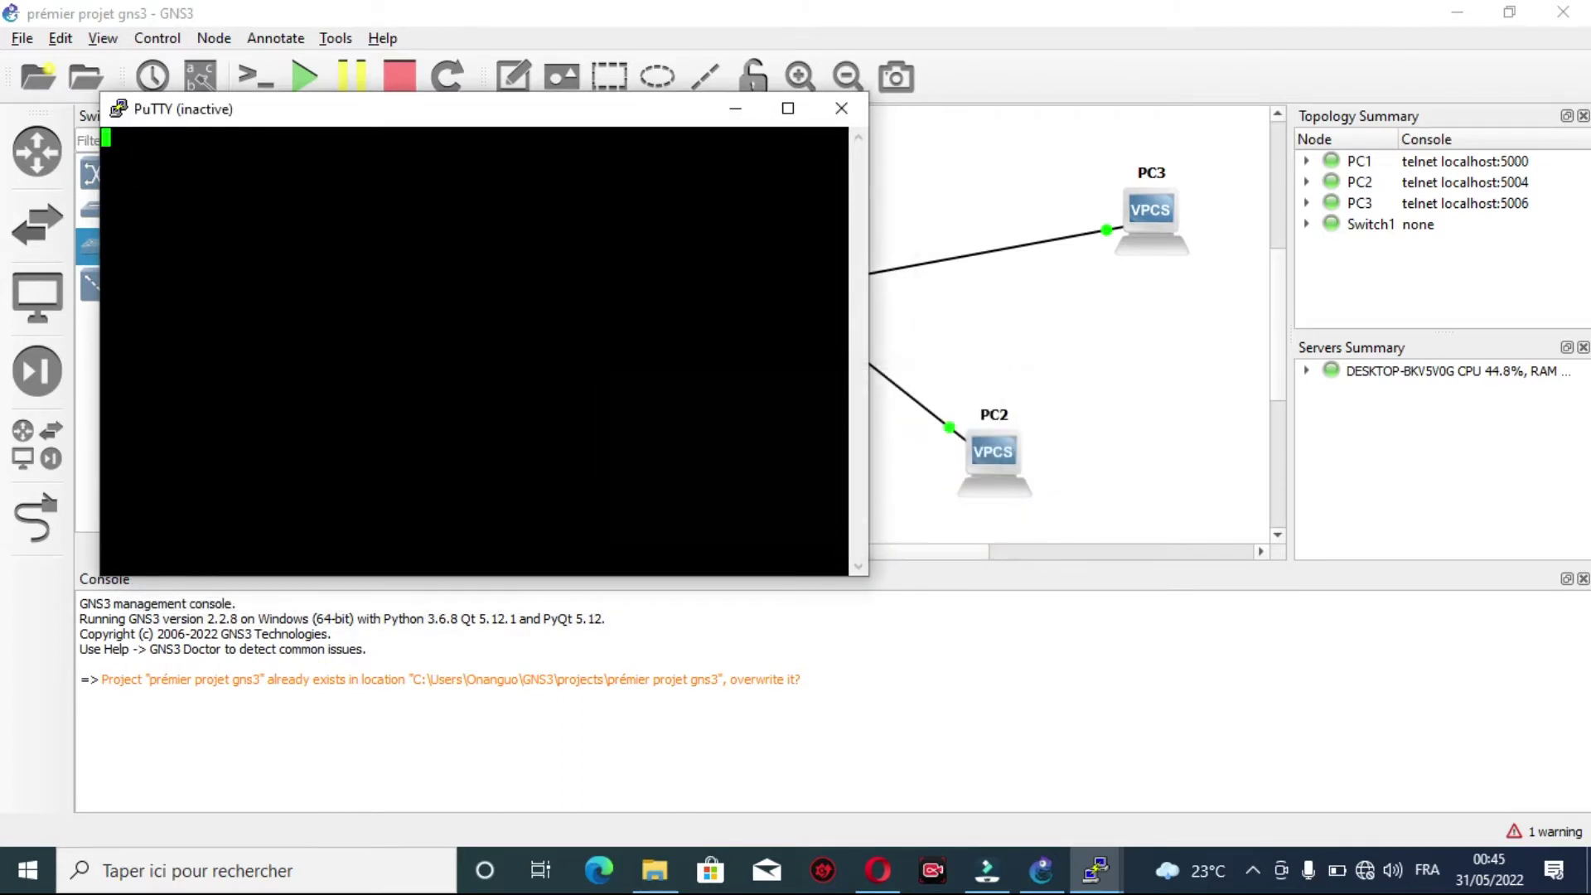
click(846, 123)
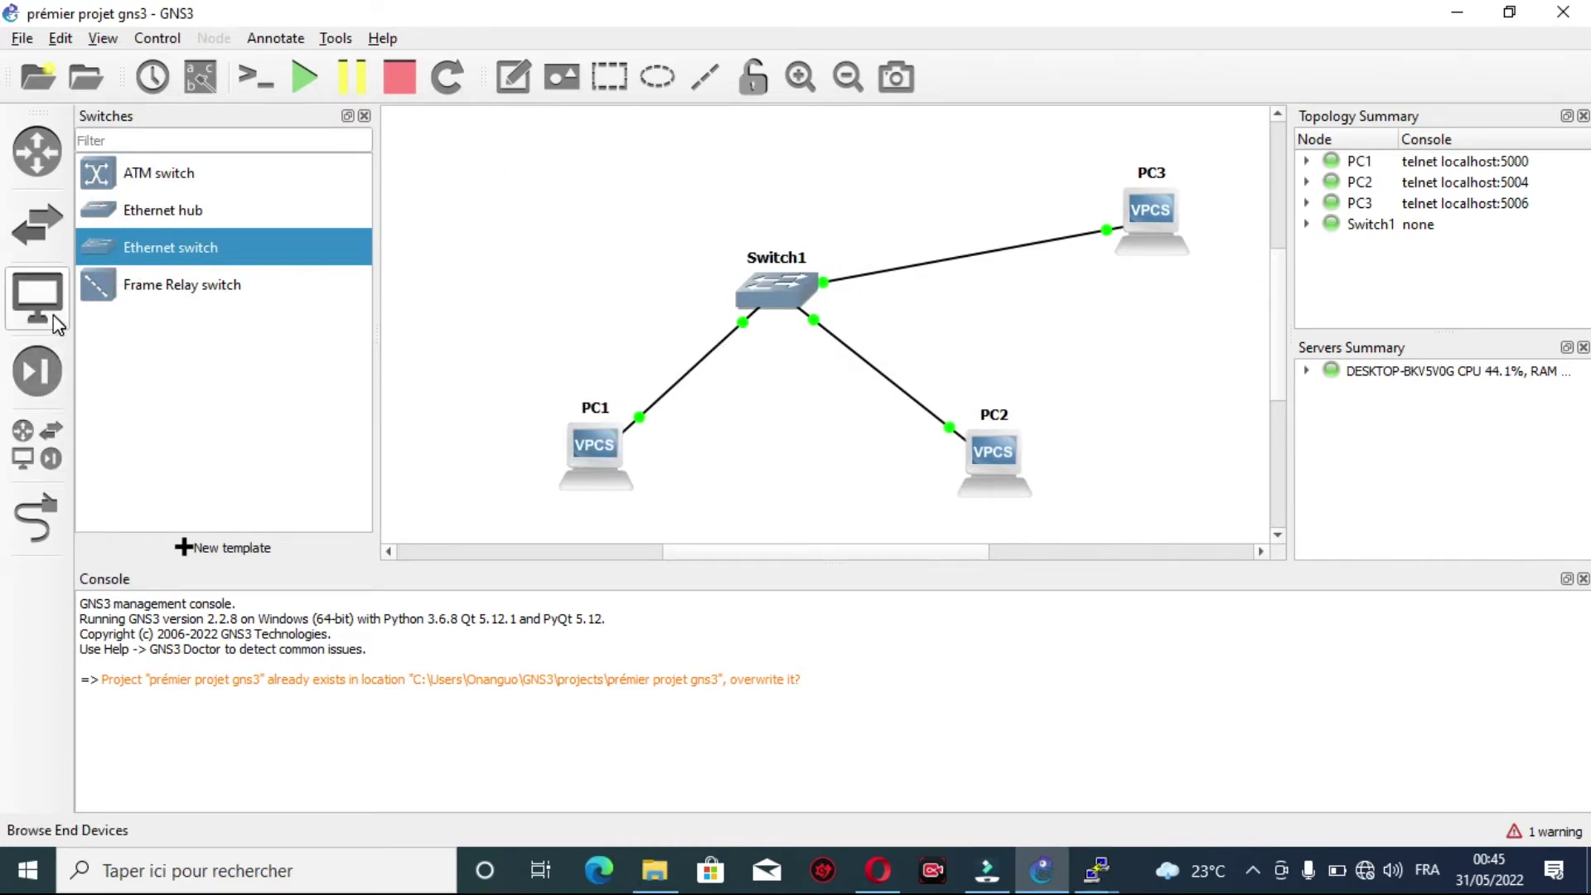
Step: Add a fourth VPCS computer from the full device list to the topology, above PC1 and left of Switch1
click(48, 376)
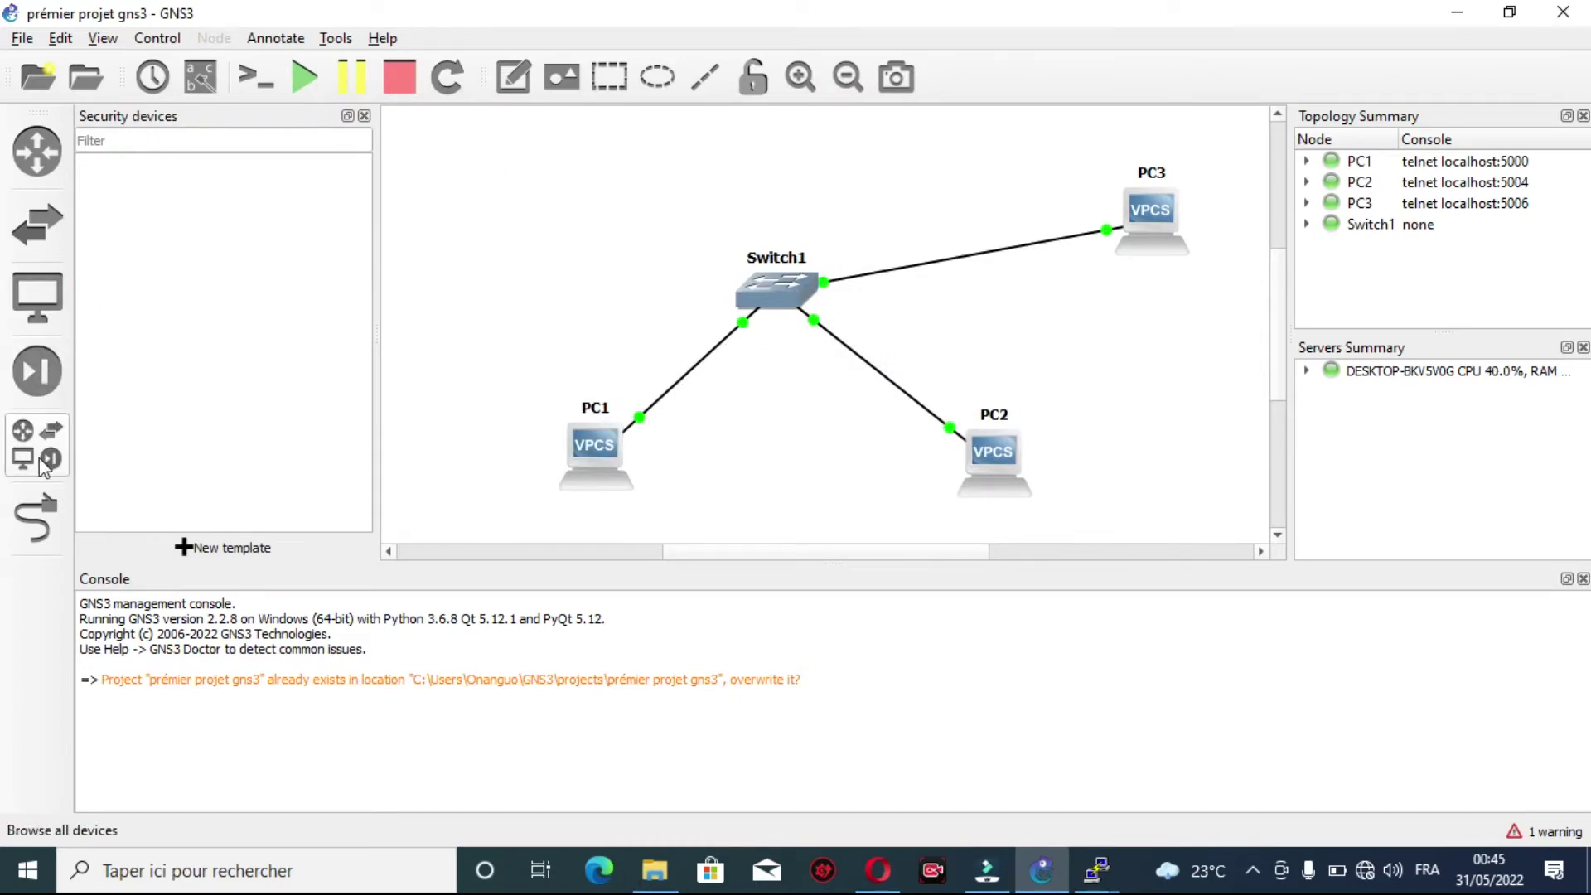
click(38, 444)
drag(126, 399, 495, 230)
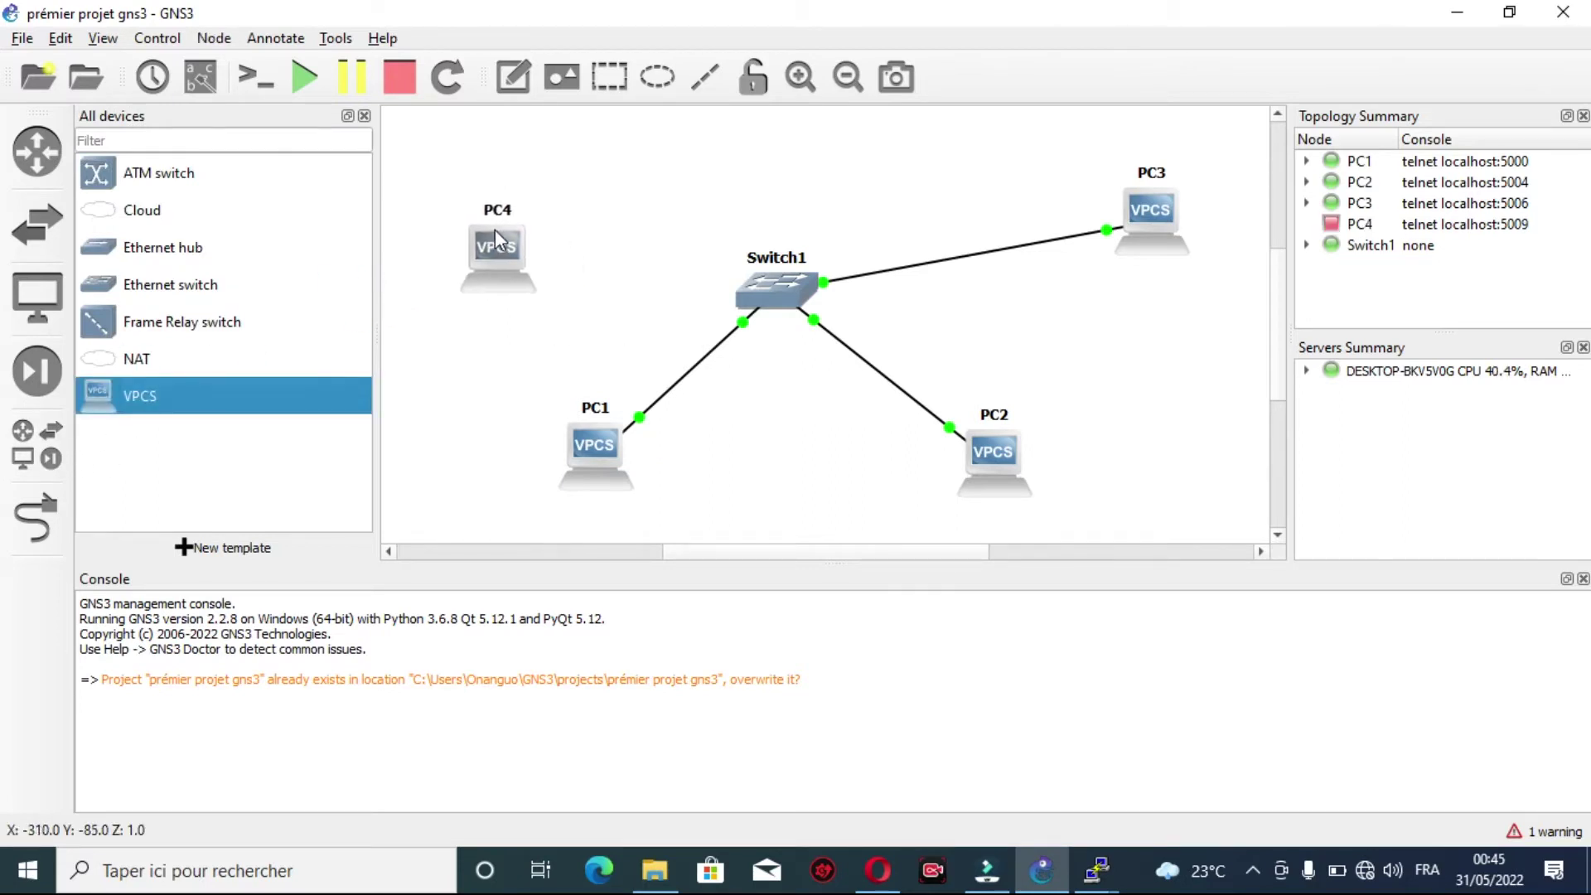
click(248, 321)
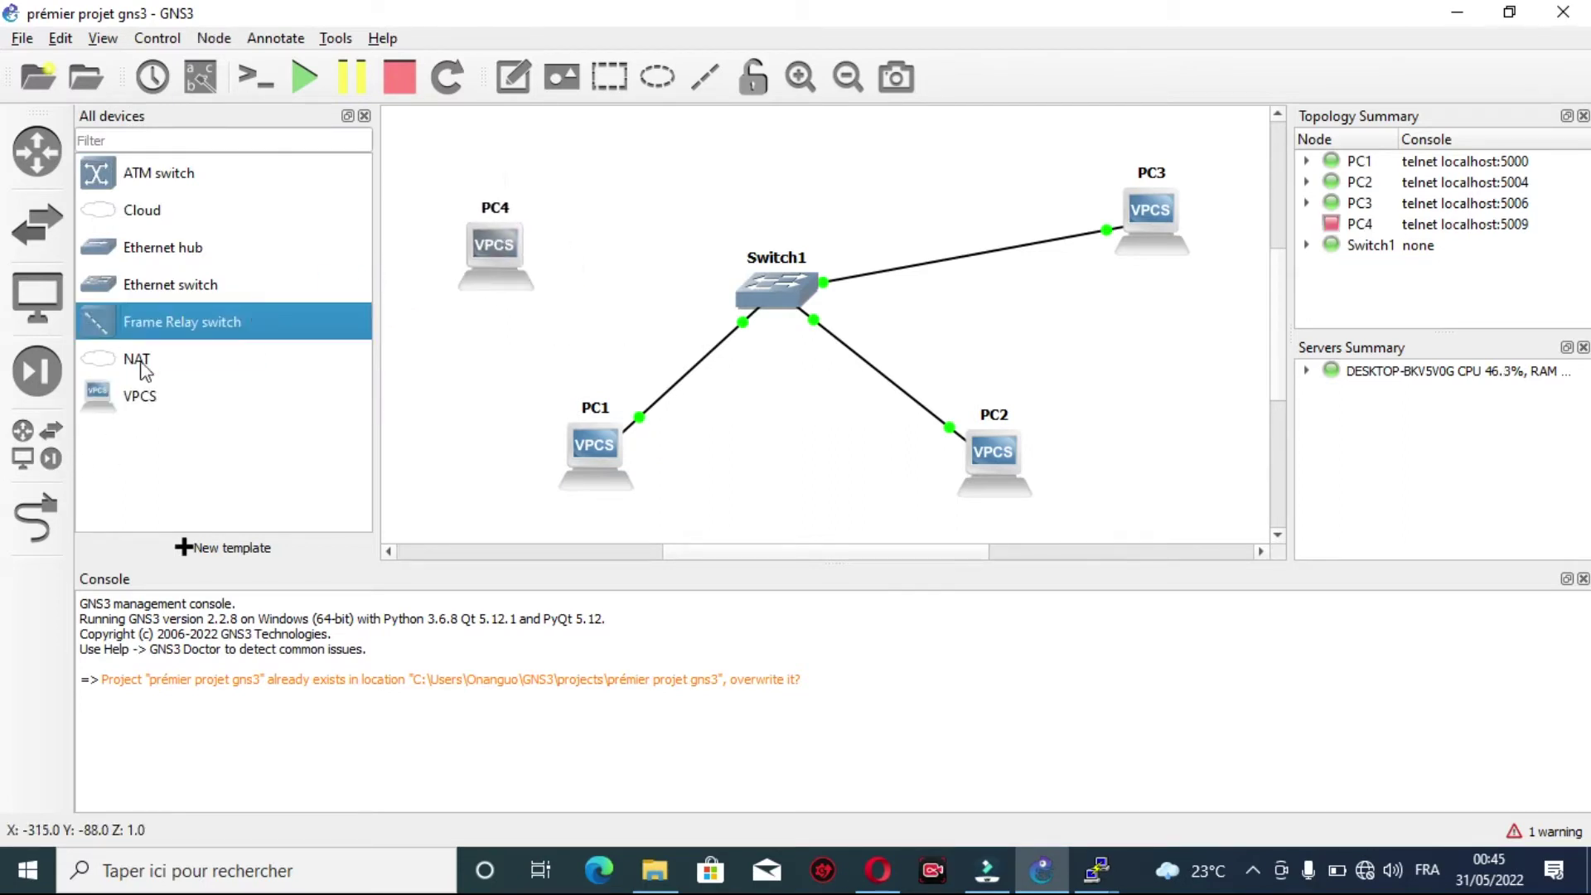
Step: Link PC4 to the free Ethernet3 port of Switch1 and leave link mode
click(33, 438)
click(56, 514)
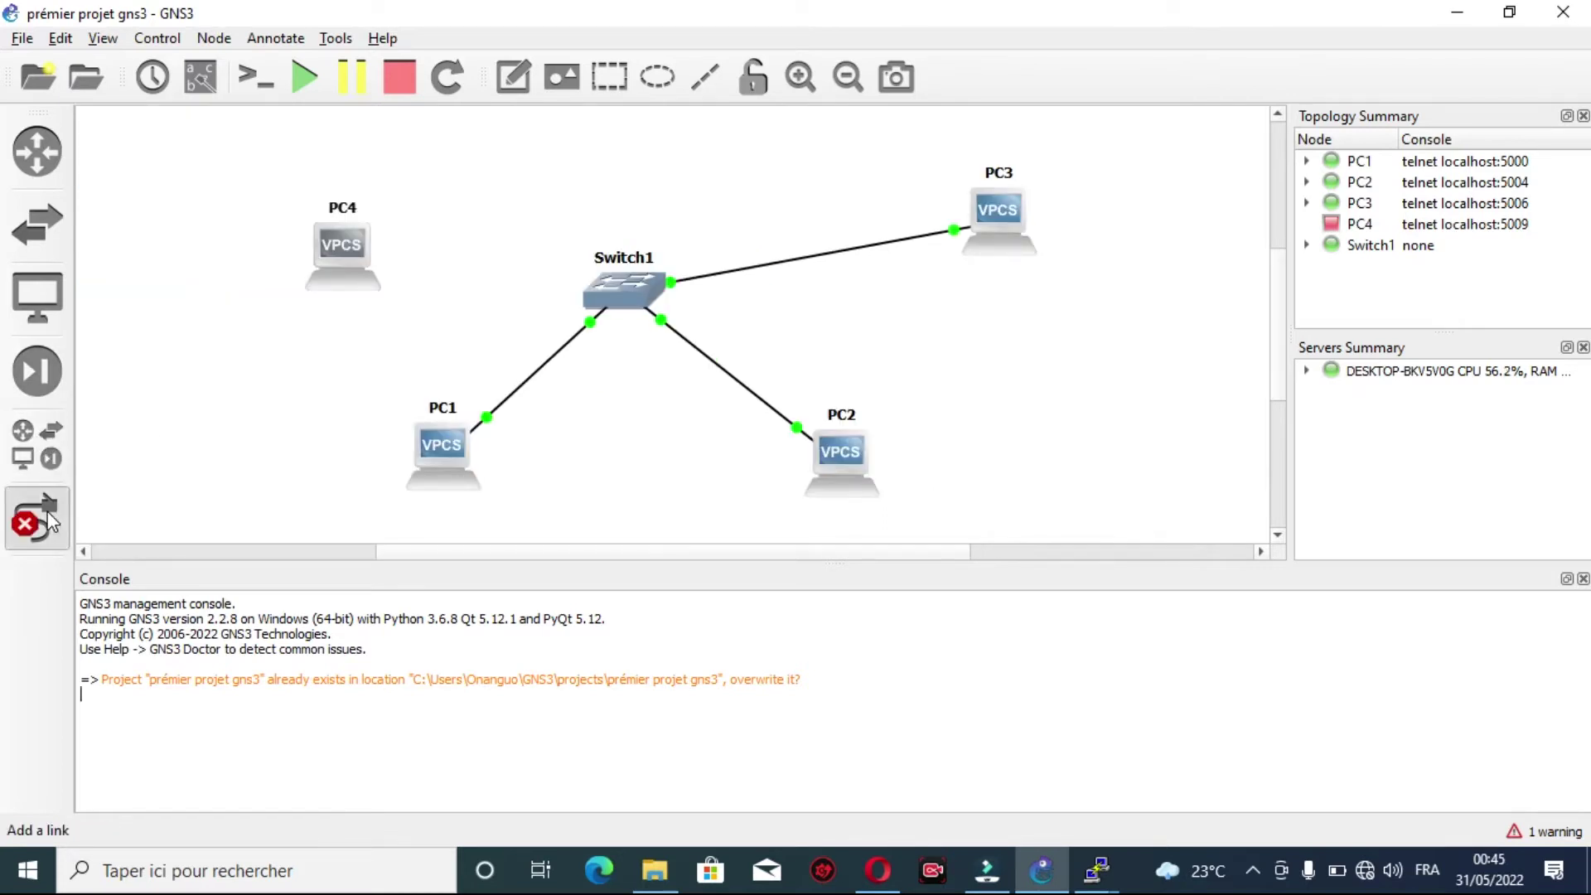
click(345, 260)
click(375, 272)
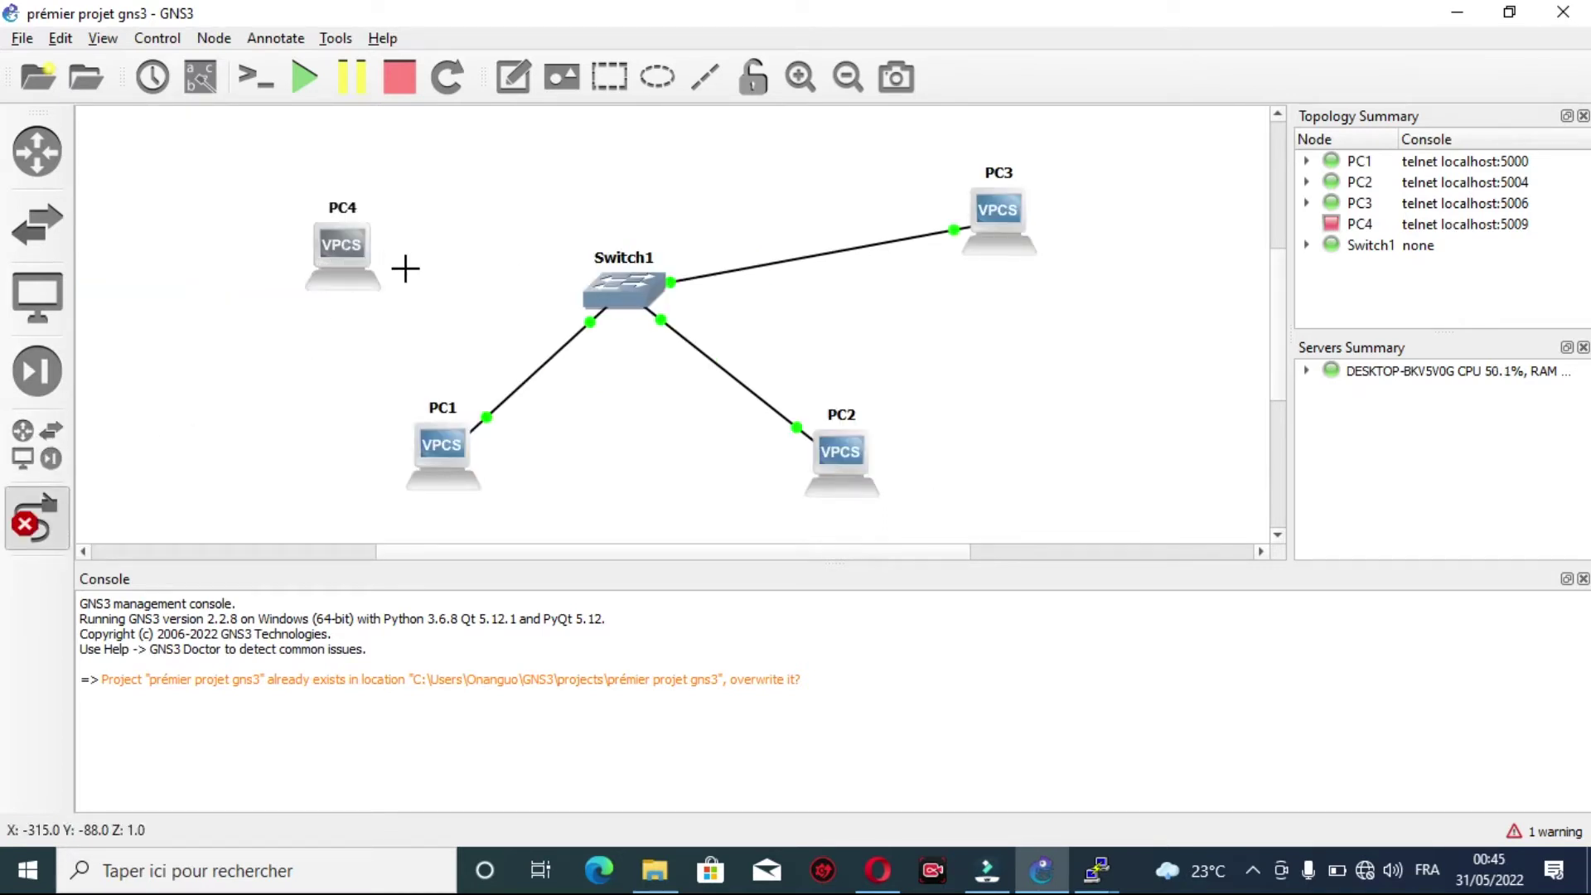
click(620, 295)
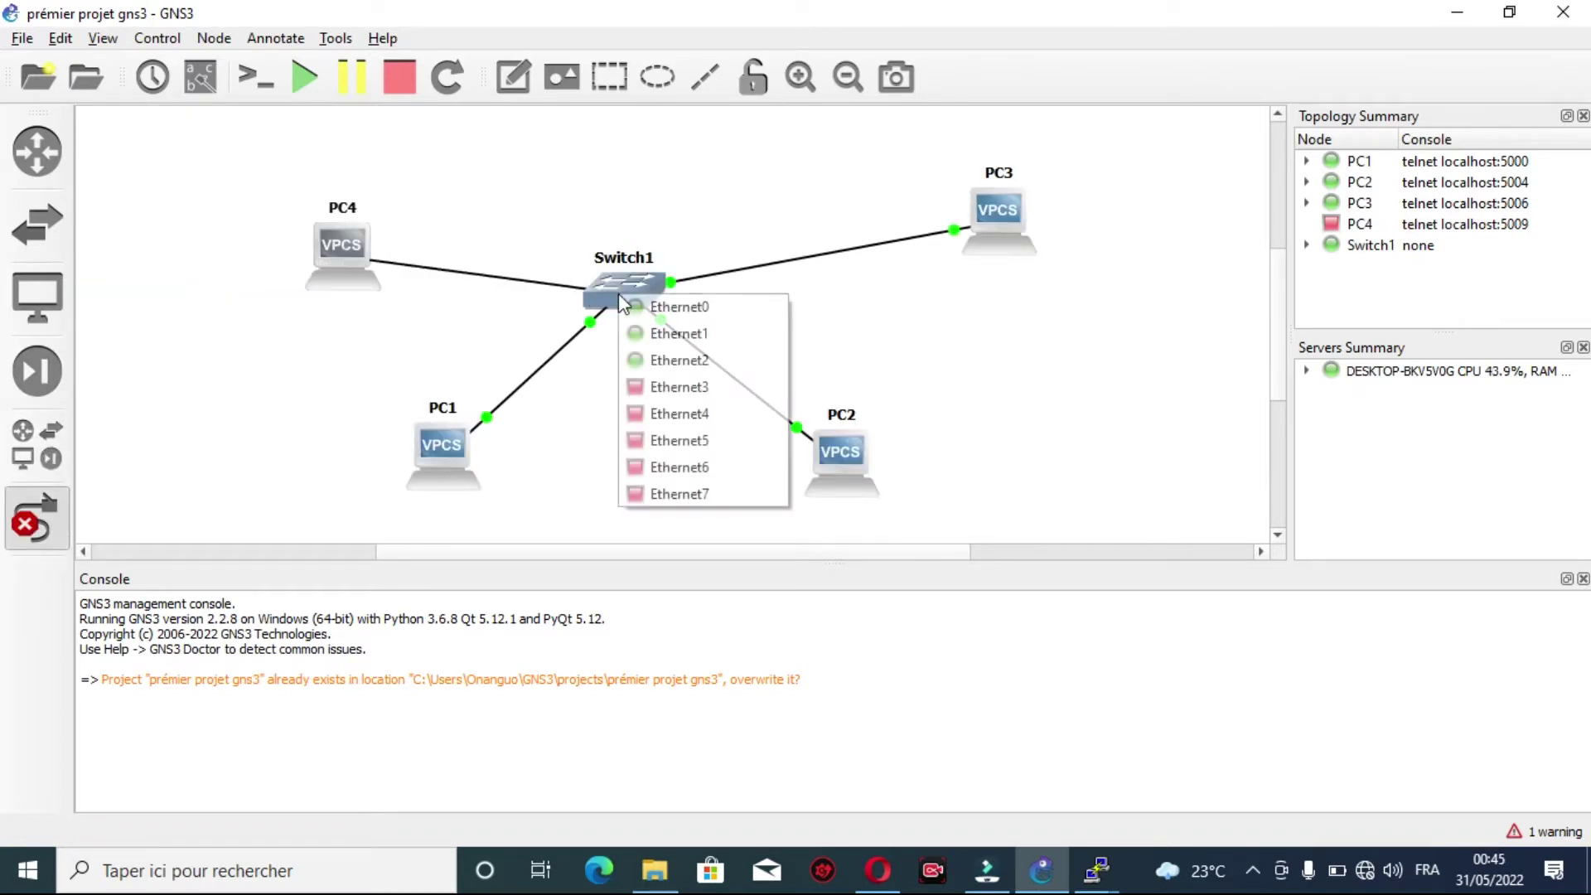
click(645, 377)
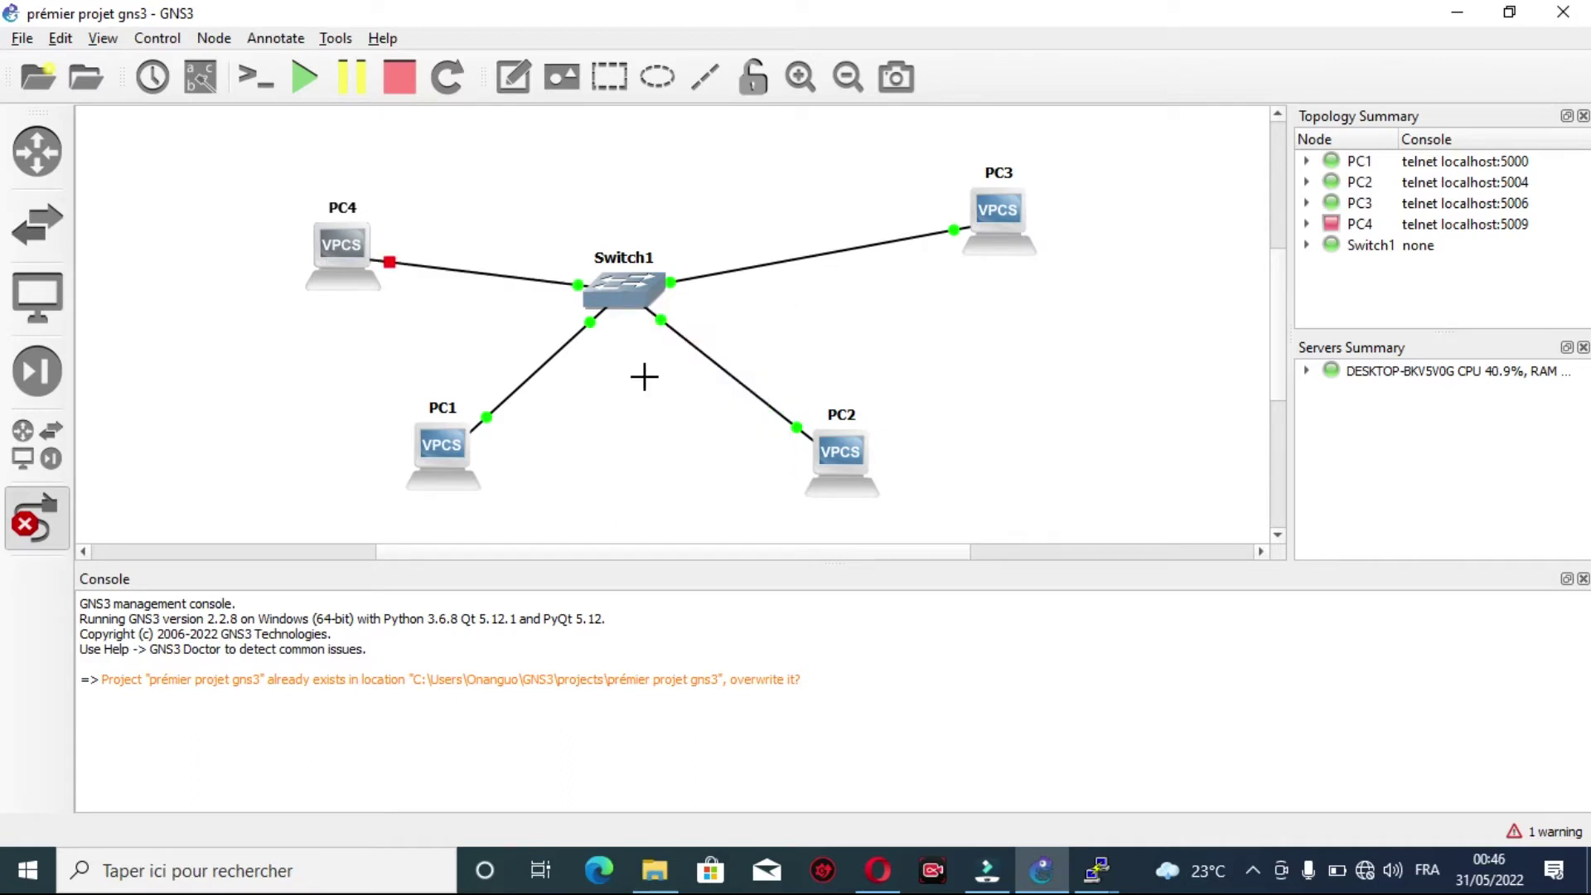
click(255, 192)
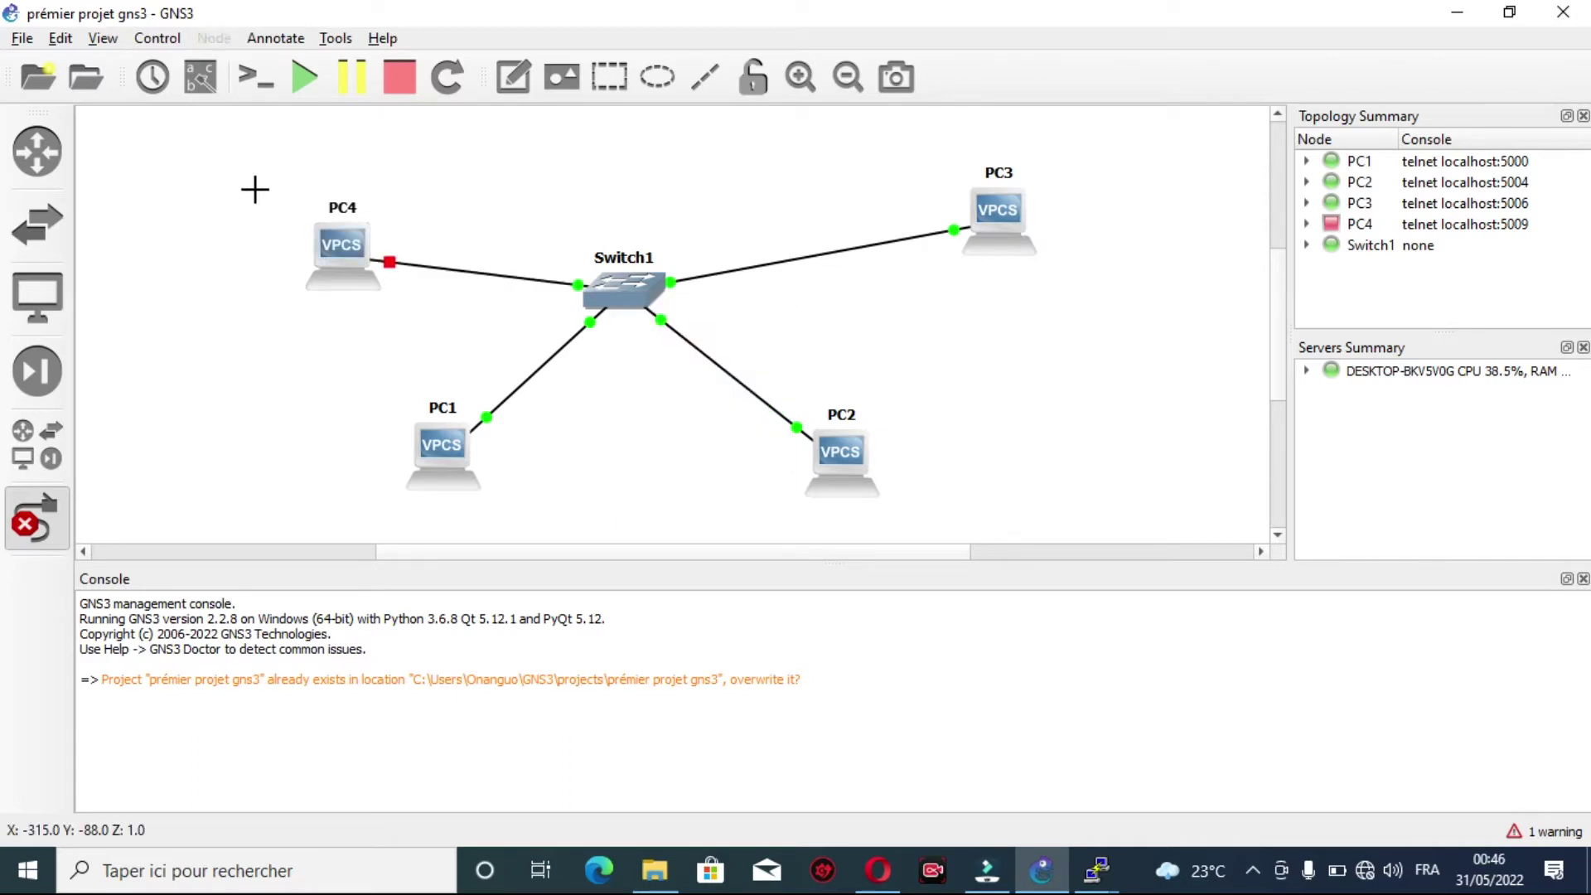
click(66, 512)
Step: Start all devices, including PC4, and open the consoles of all nodes
drag(269, 197, 400, 328)
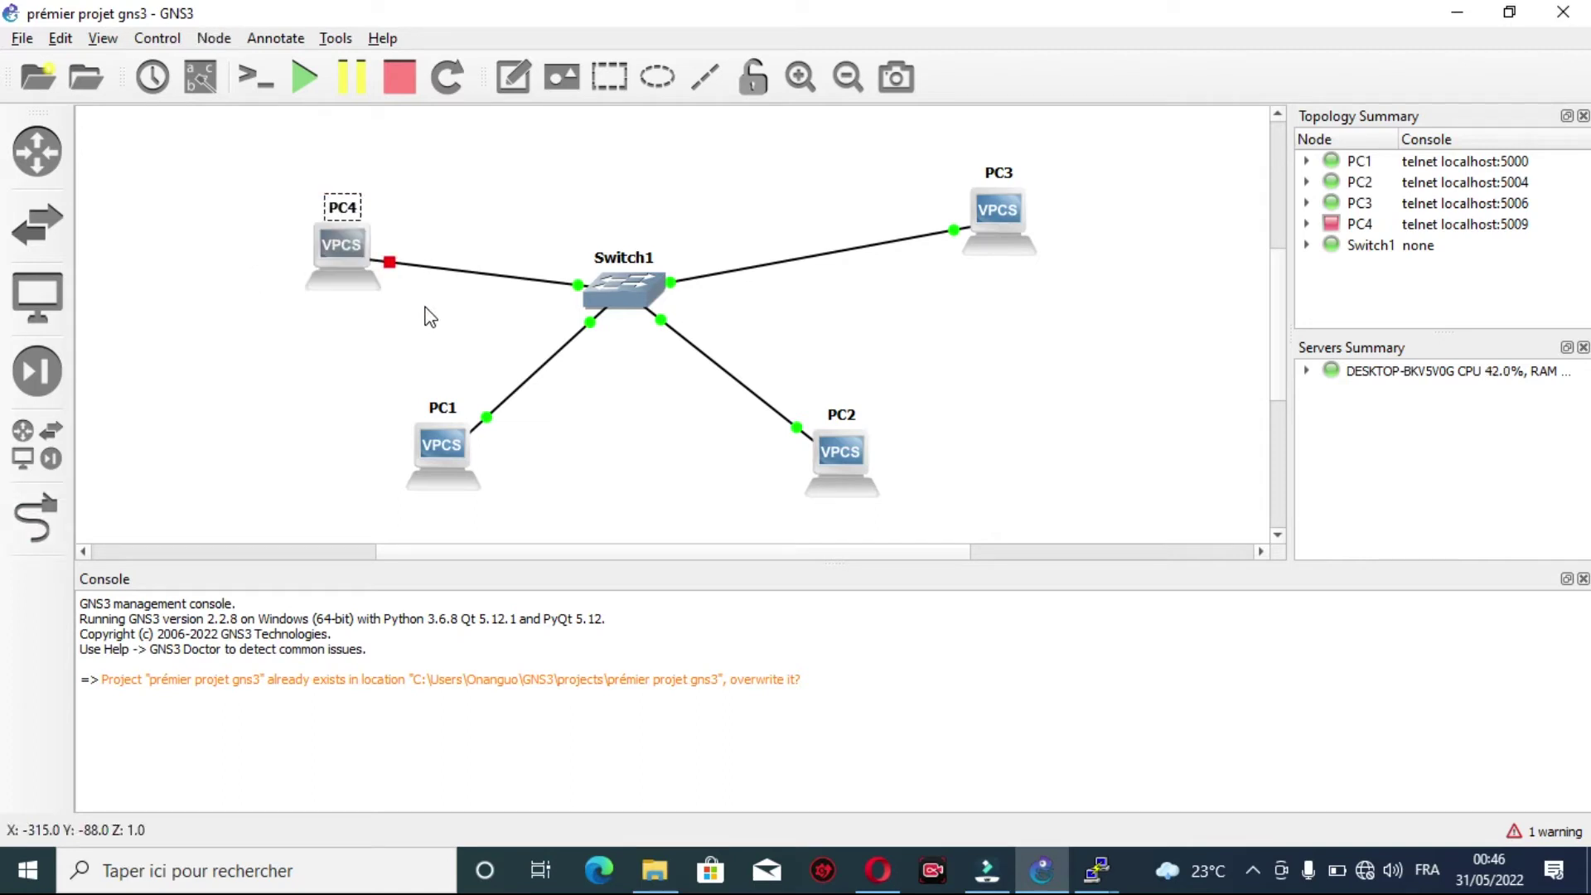
click(309, 77)
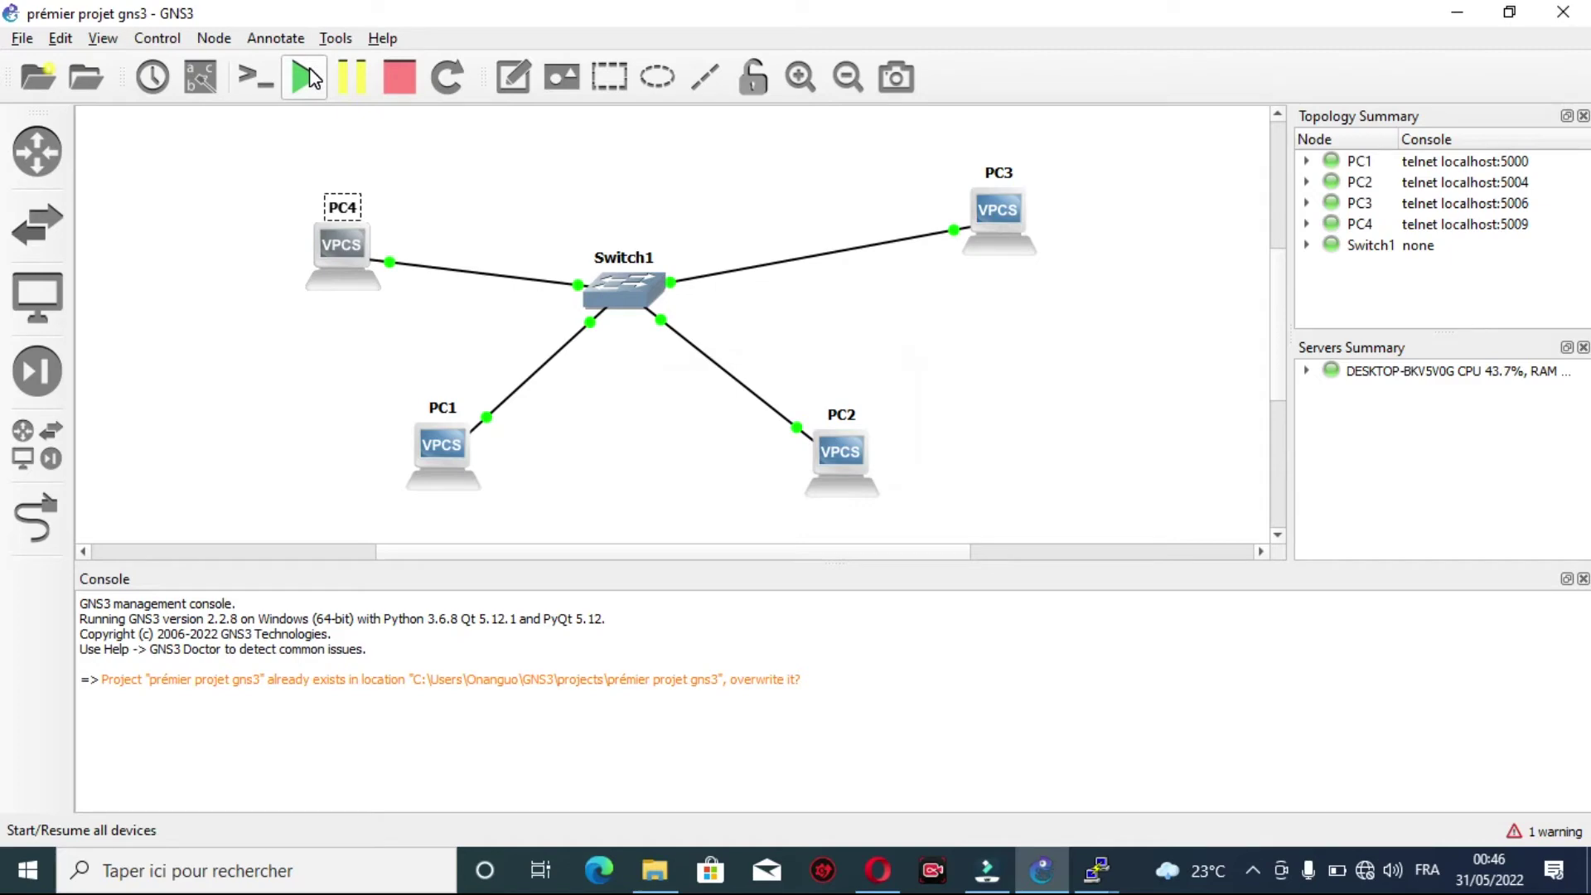
click(256, 77)
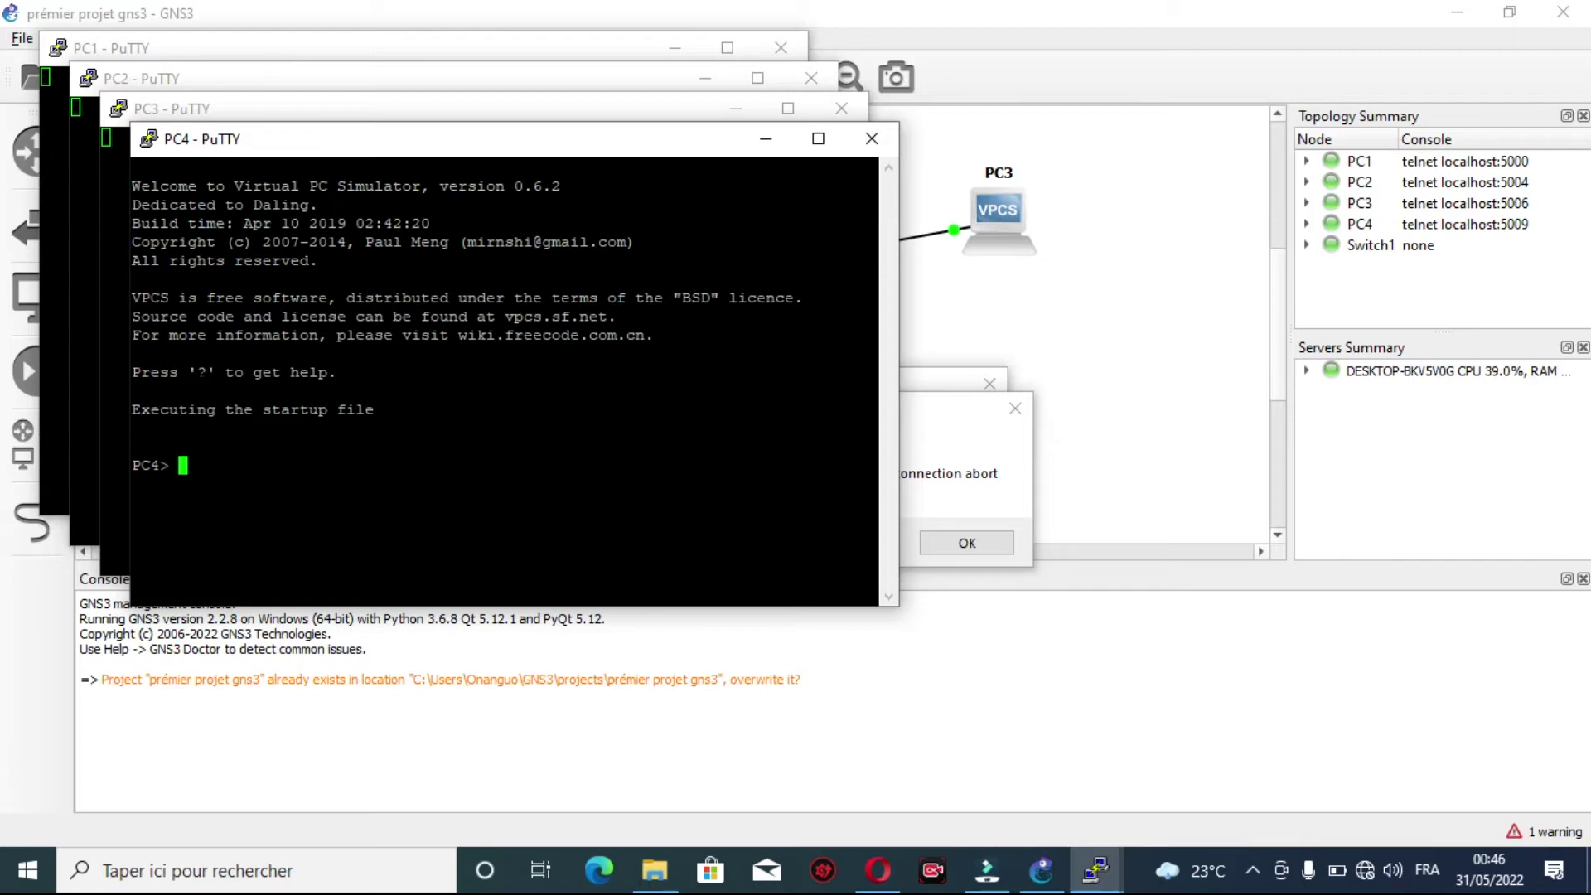
Step: Display PC4's IP settings with show ip and examine its name, address and gateway entries
text(shop ip)
key(Return)
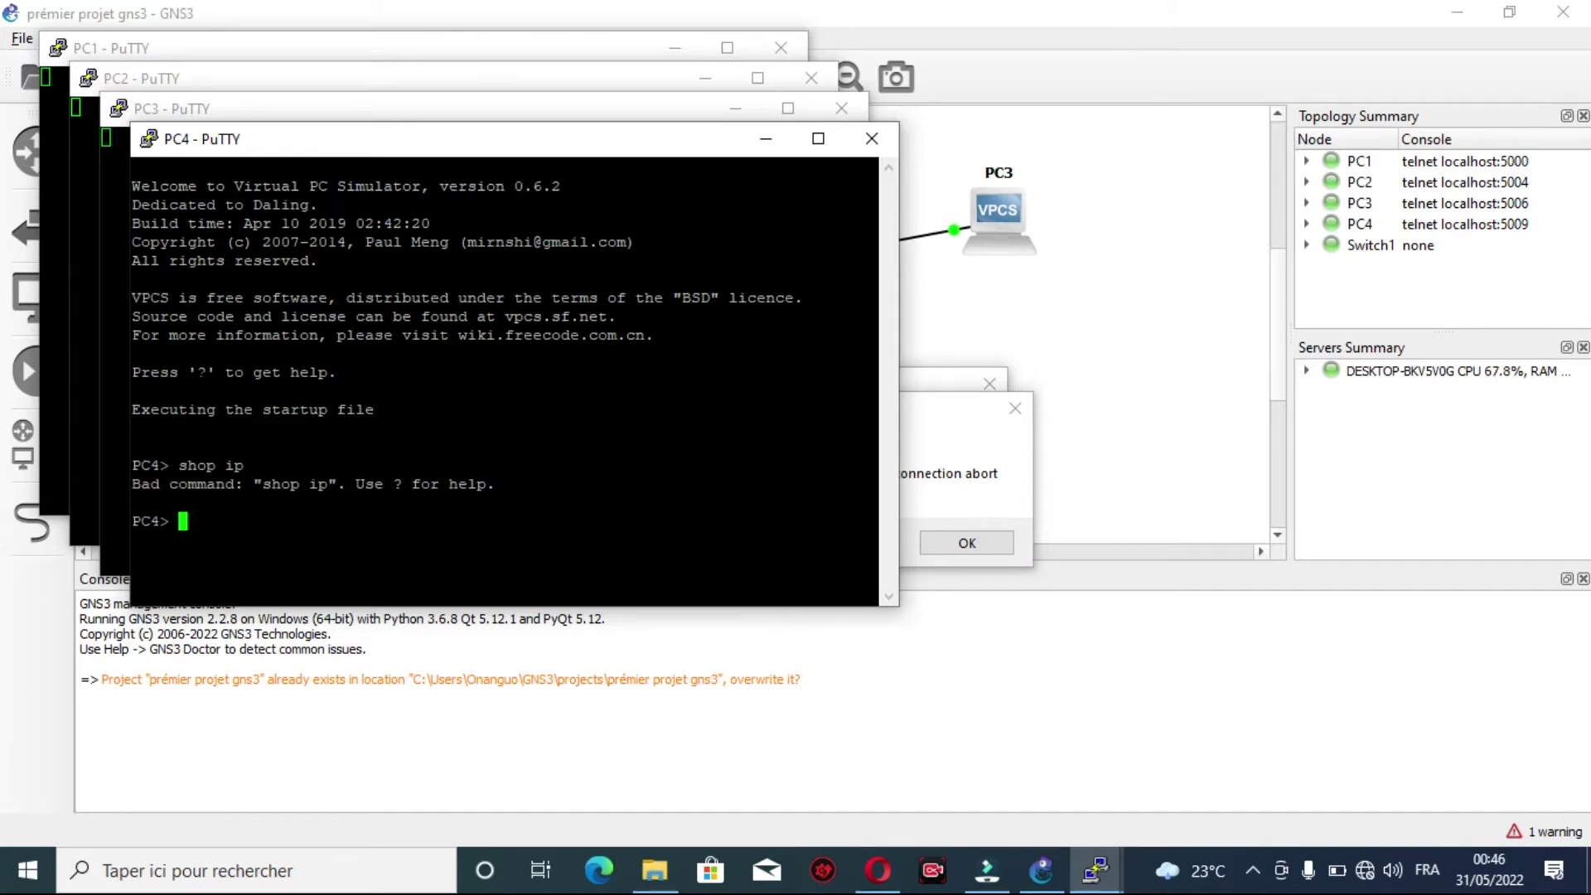
text(show)
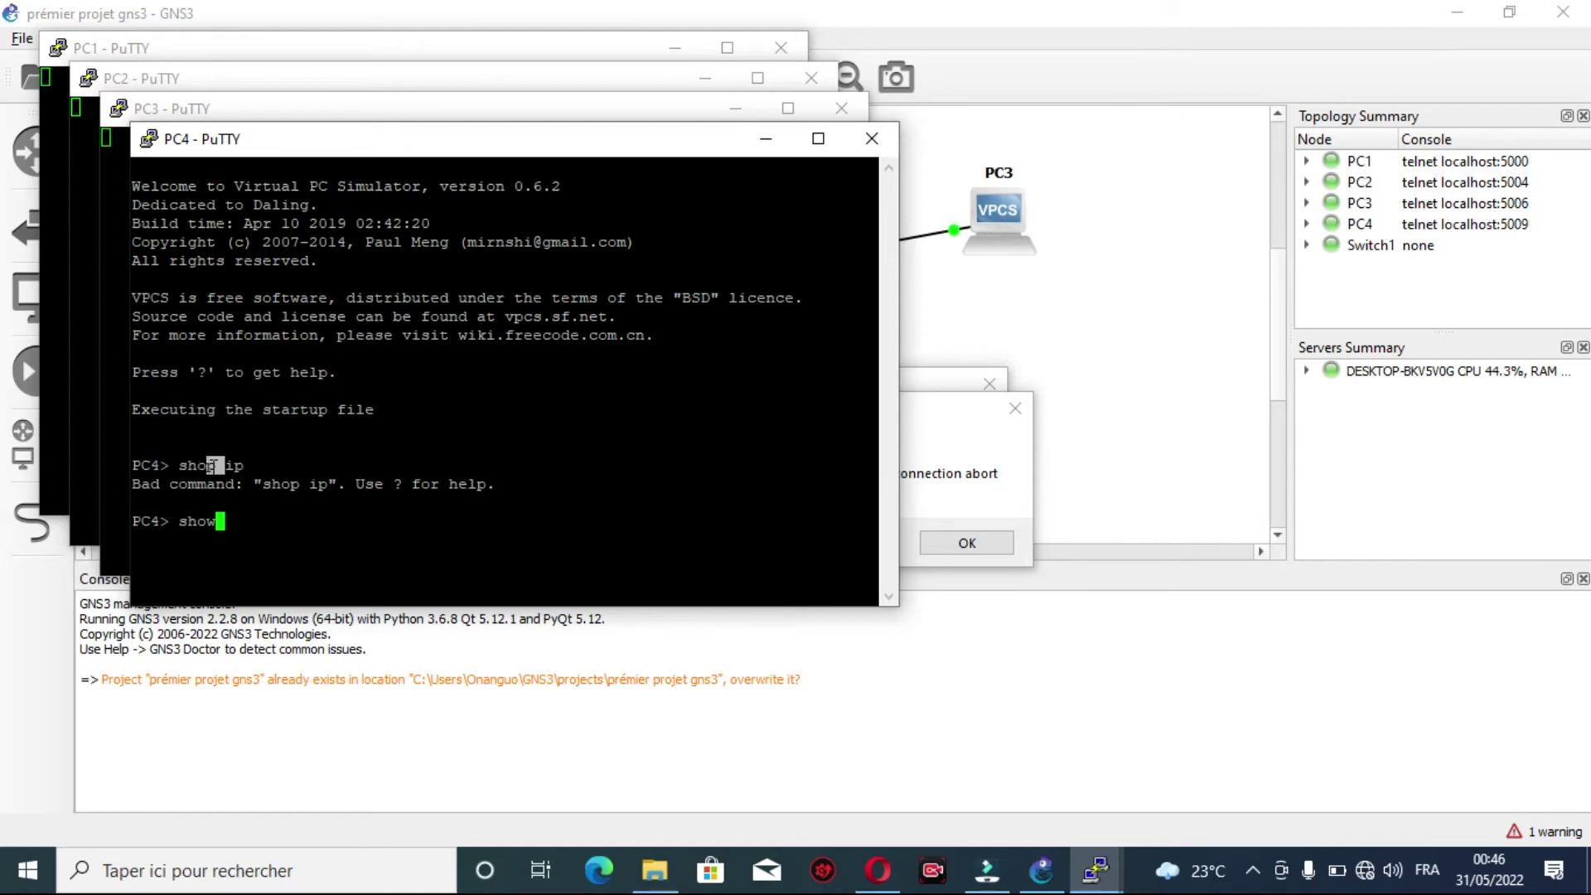
text(ip)
key(Return)
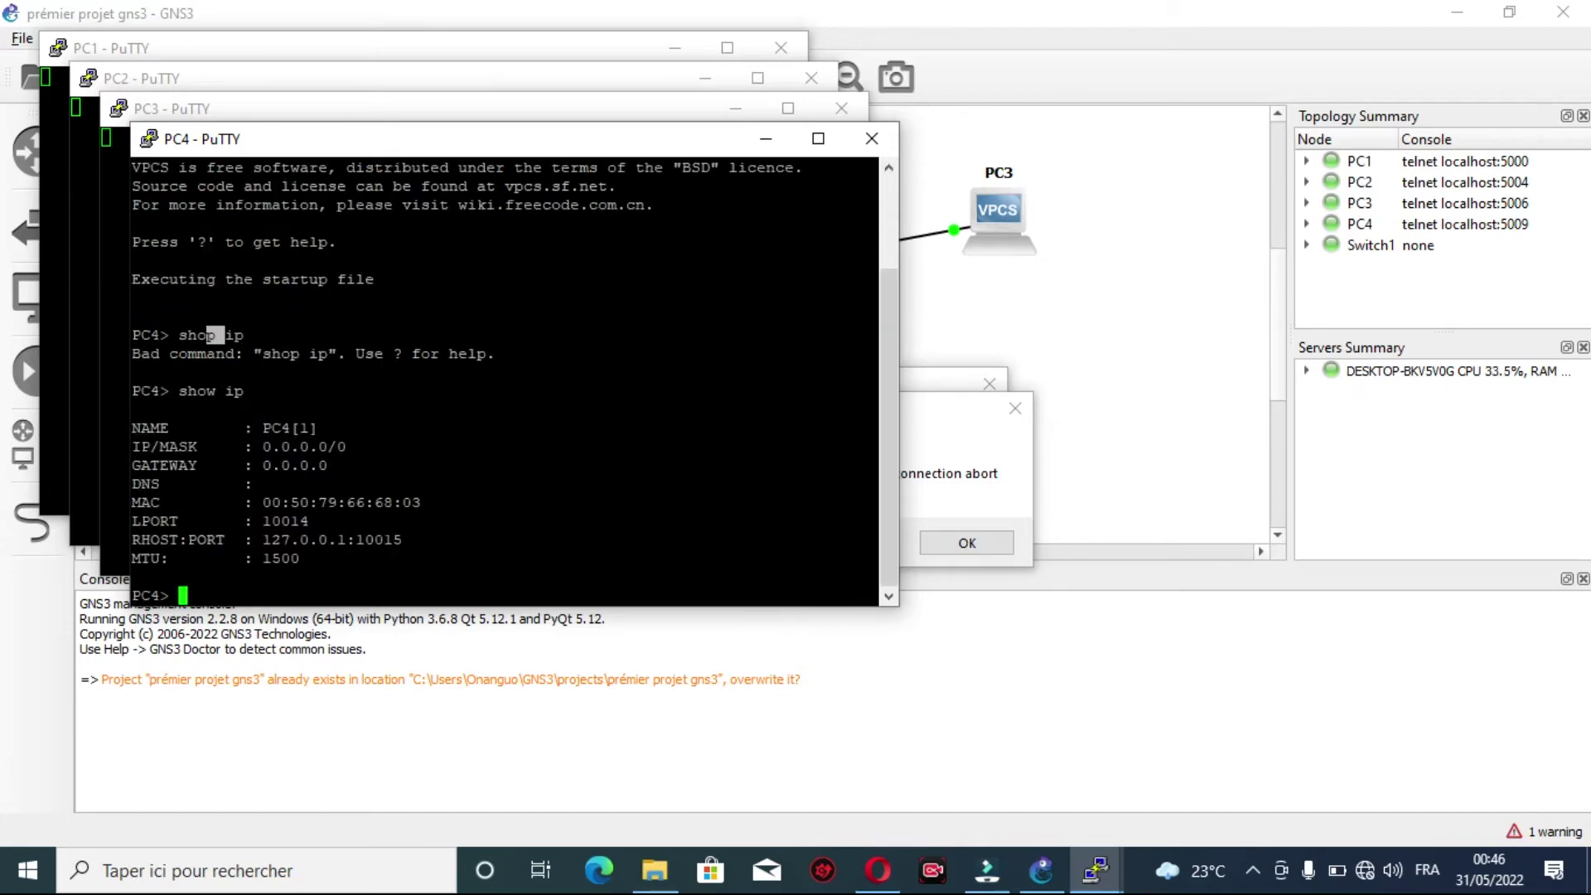
drag(254, 427, 332, 465)
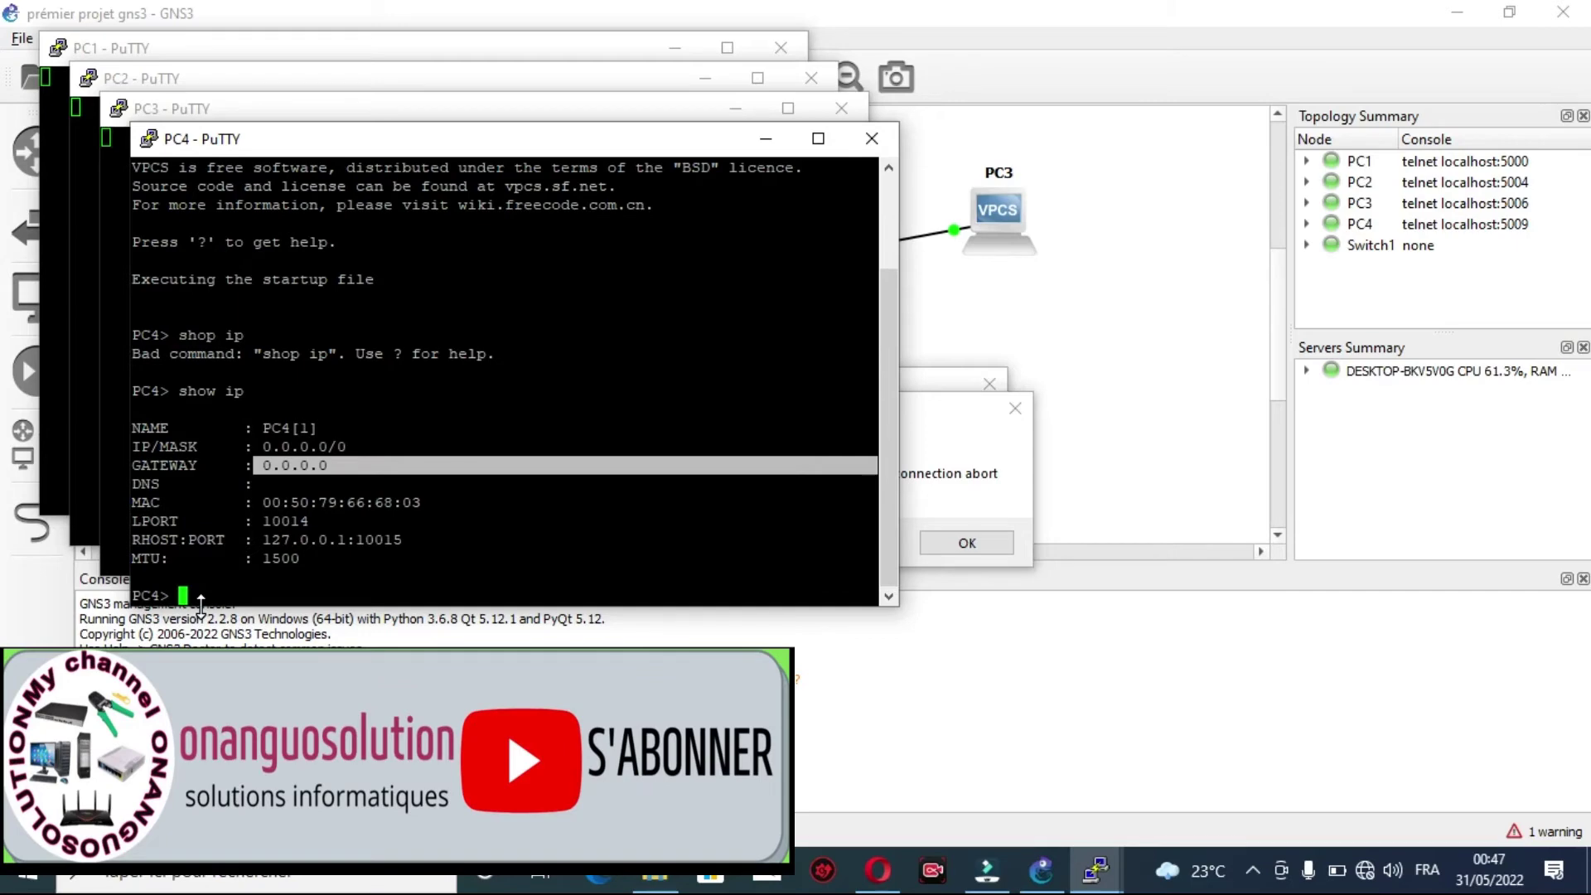
Step: Assign PC4 the address 192.168.10.11/24 with gateway 192.168.10.1
text(ip 192)
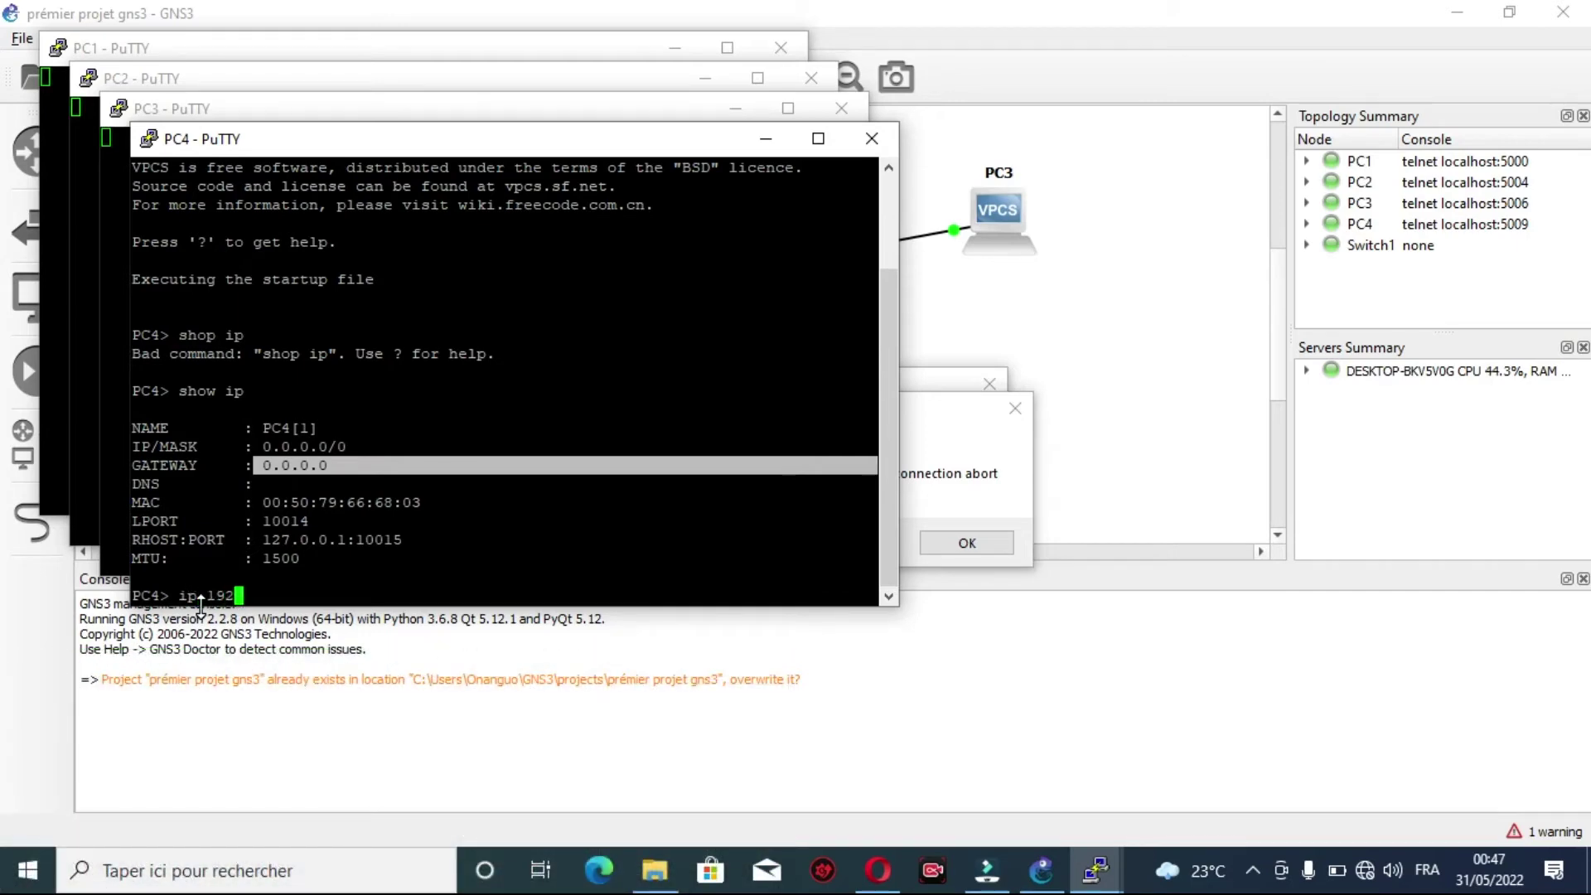
text(.168.10.11/24)
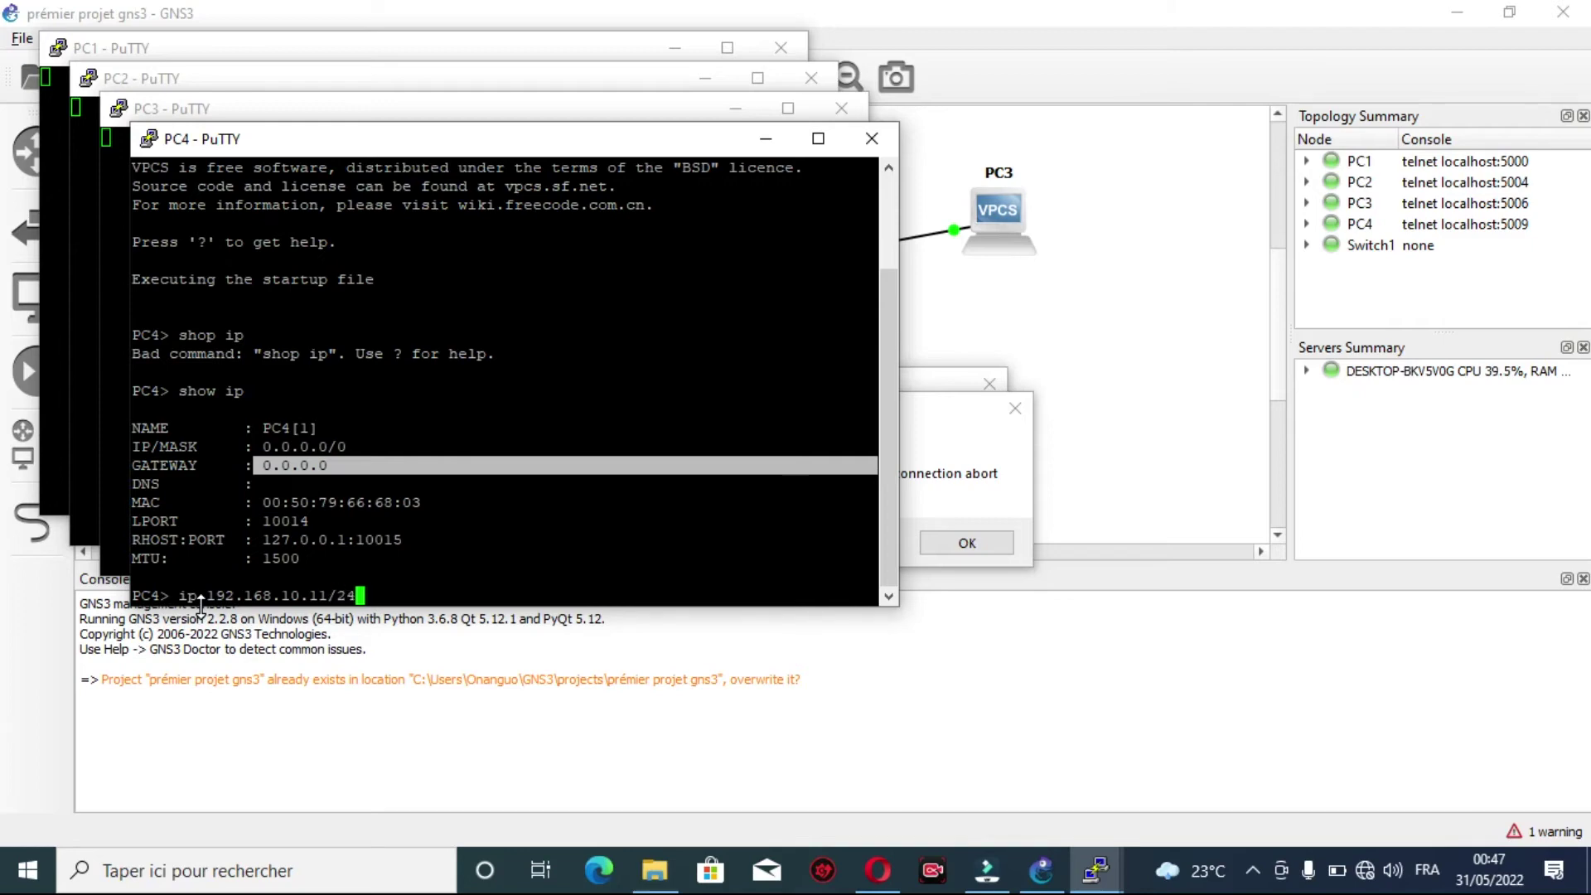
text( 192.168.10.1)
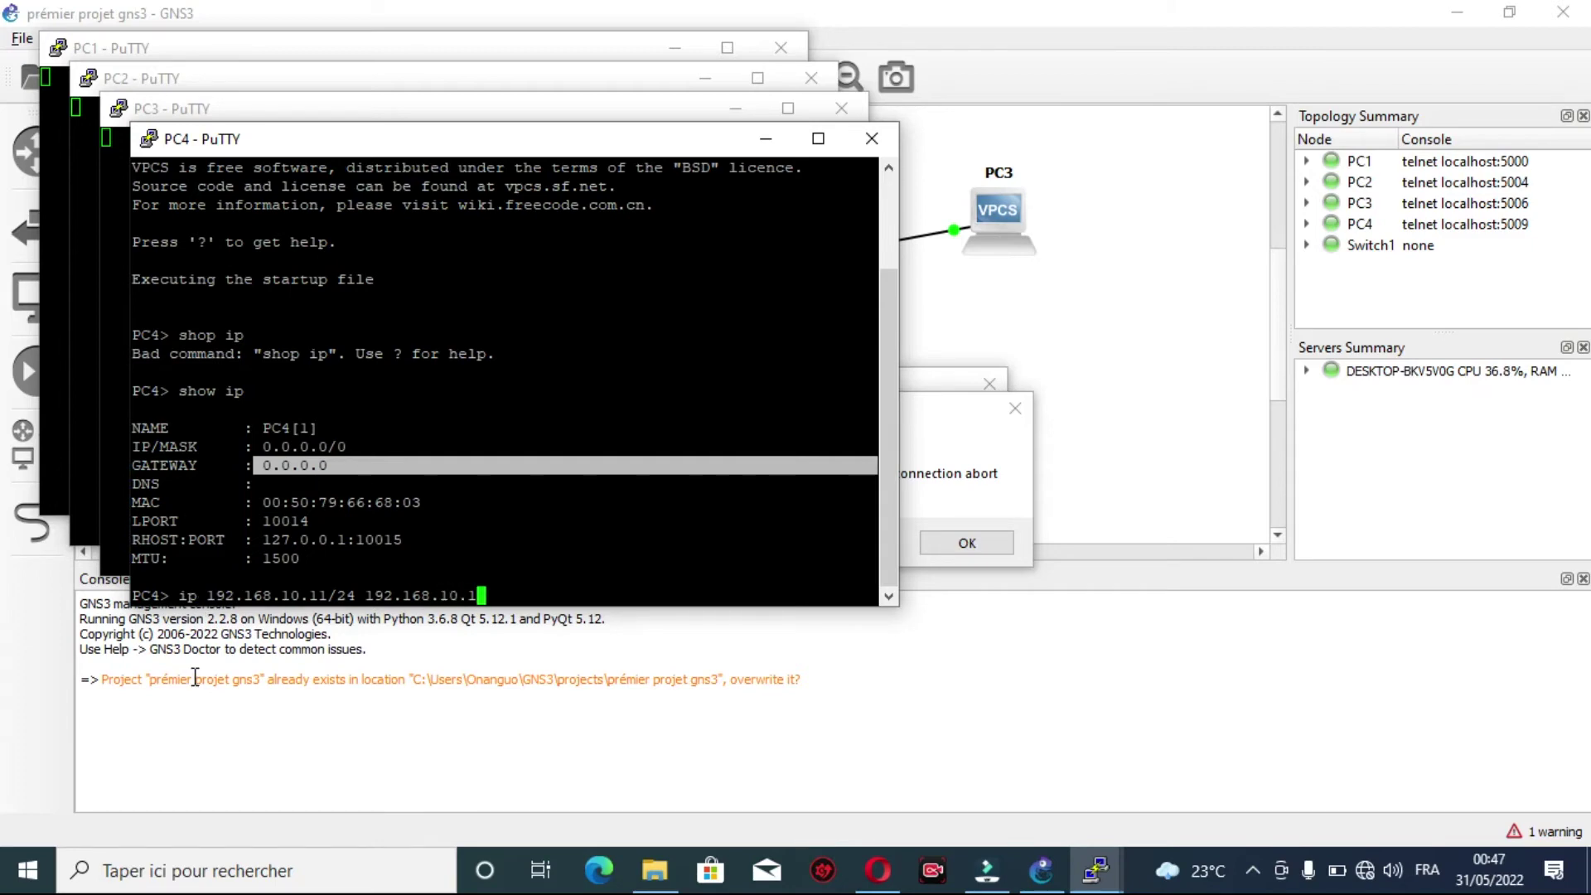
key(Return)
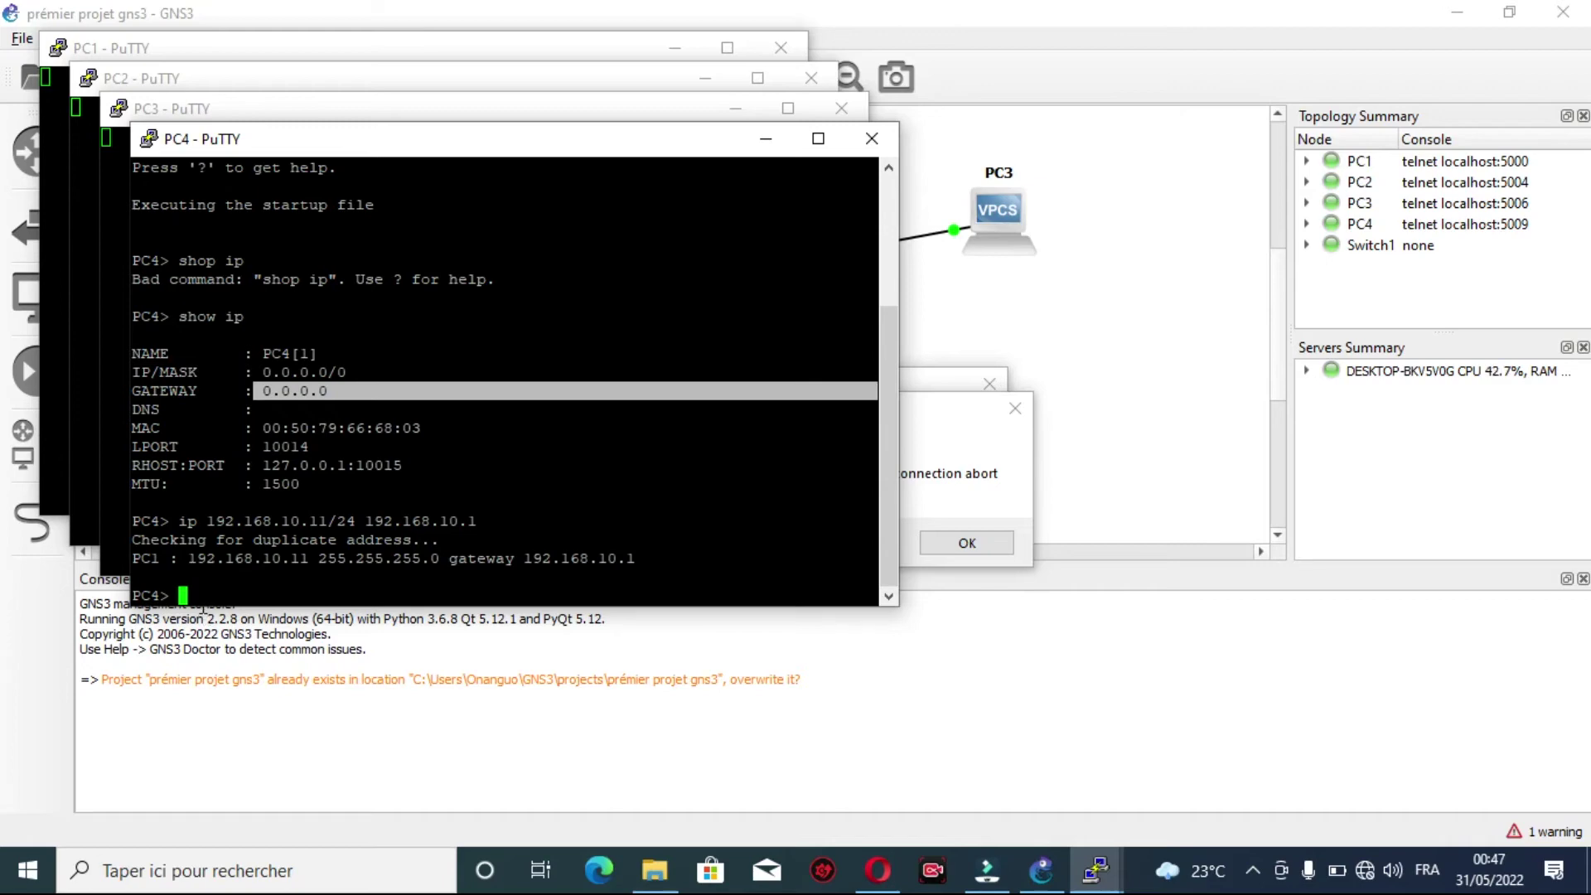
Step: Run show ip on PC4 again and review its name, address, mask, gateway, MAC and port entries
text(show ip)
key(Return)
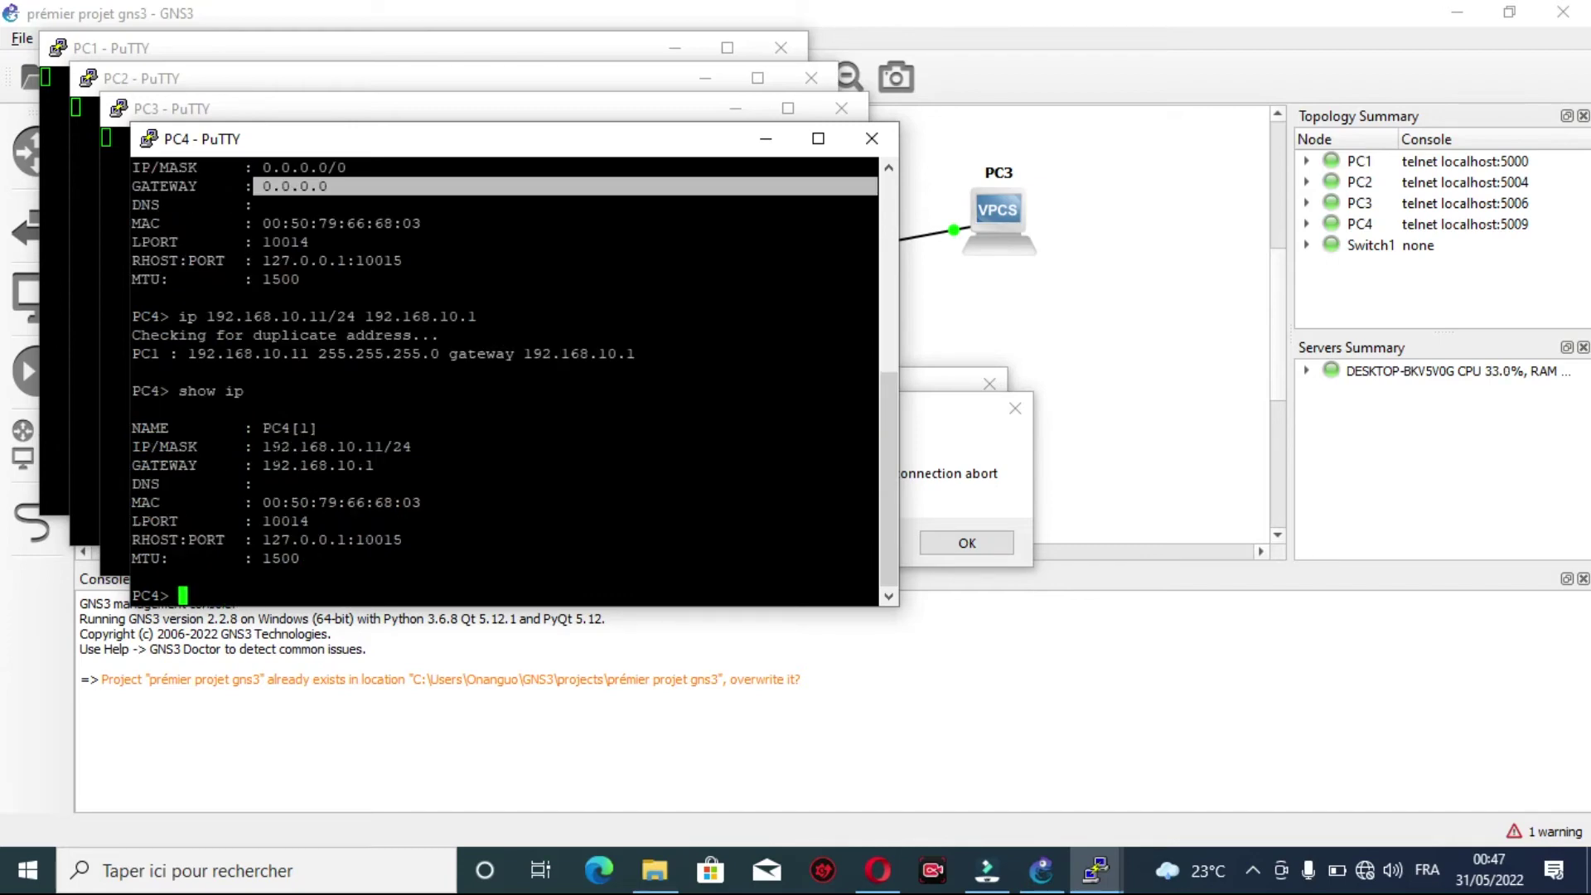
drag(253, 428, 319, 428)
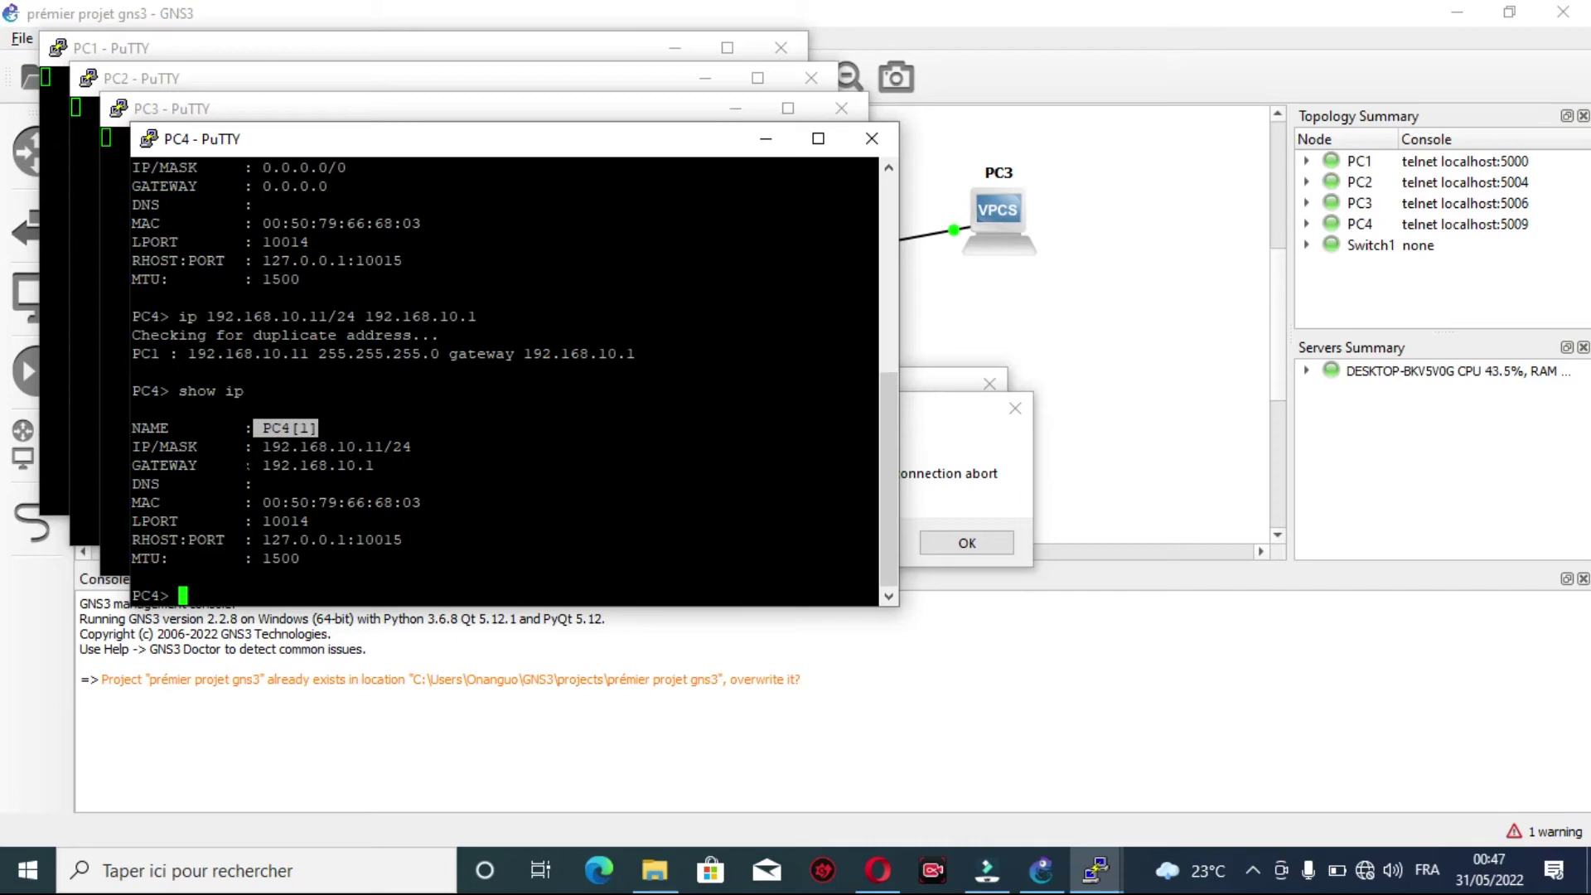
drag(254, 447, 383, 447)
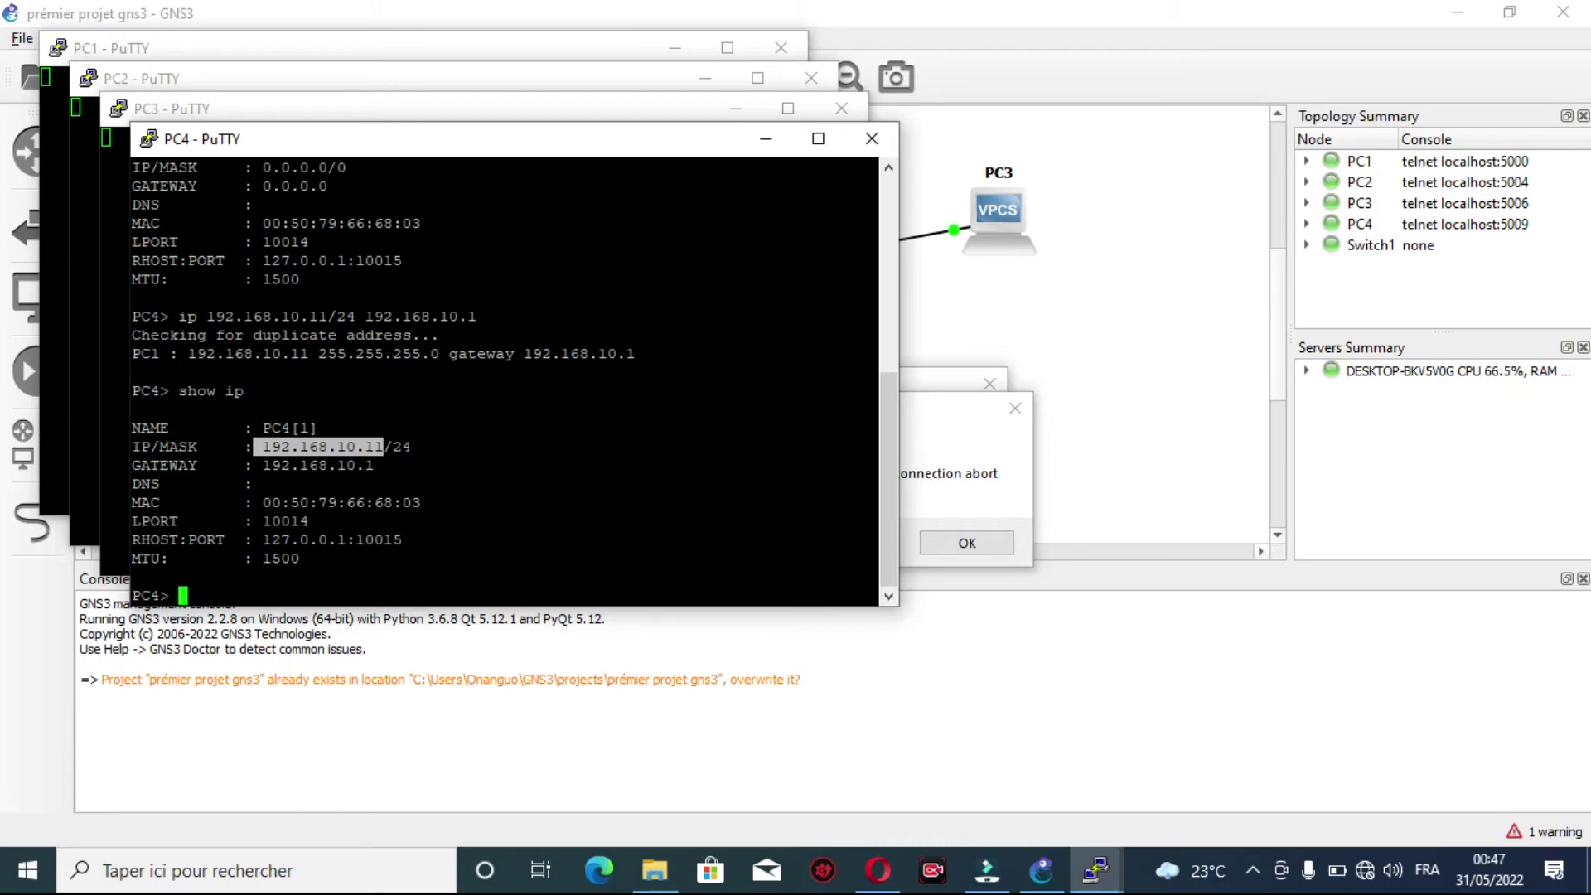
drag(384, 448, 411, 447)
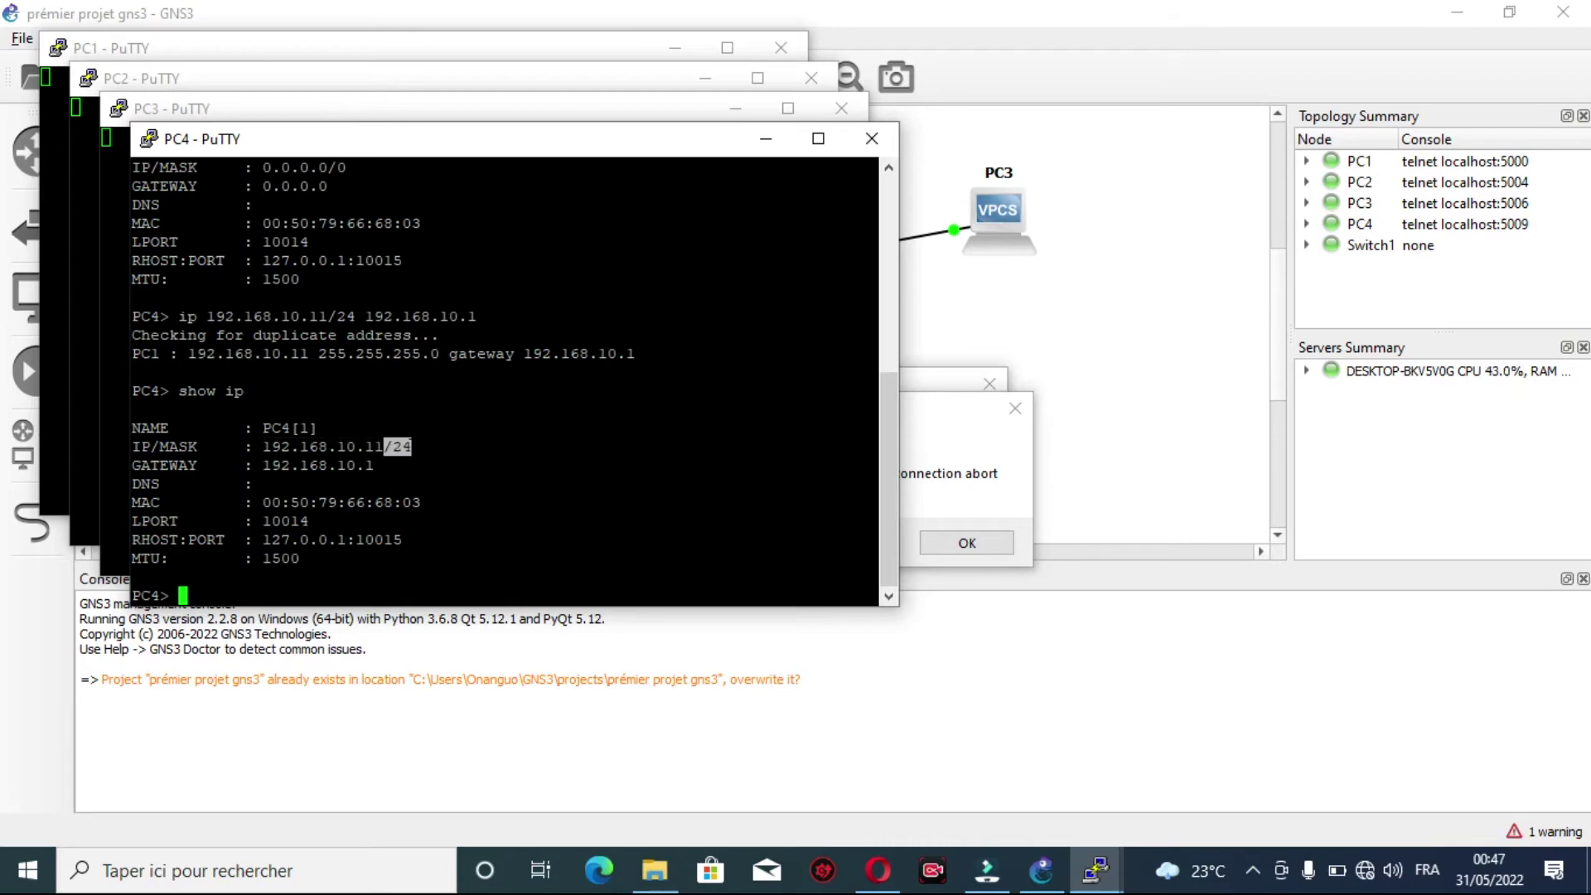
drag(253, 465, 307, 465)
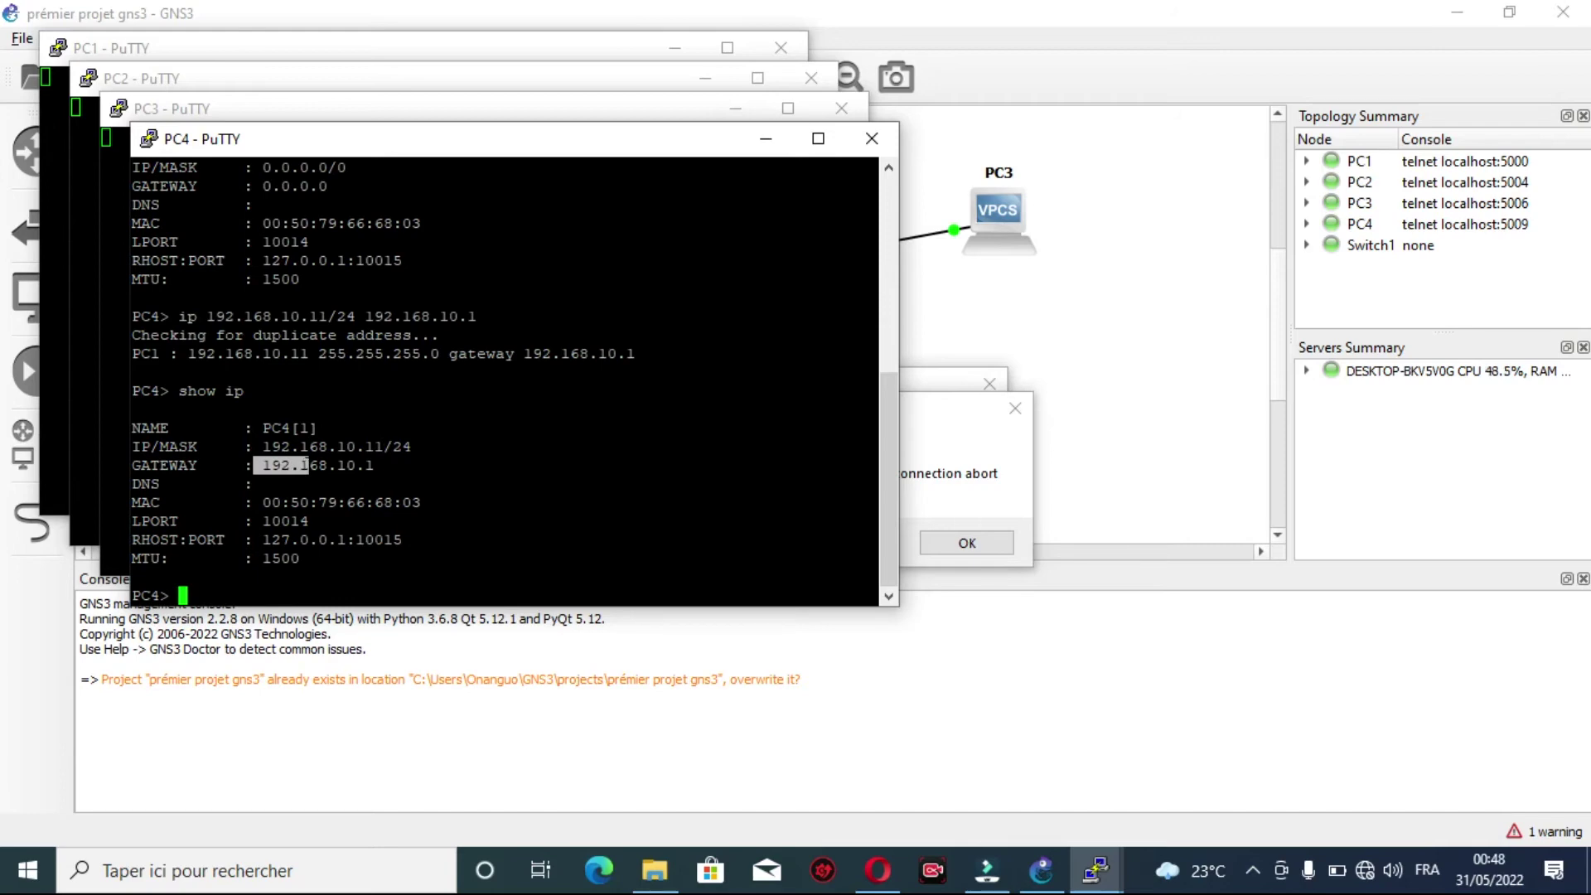
drag(306, 465, 371, 466)
drag(253, 502, 426, 521)
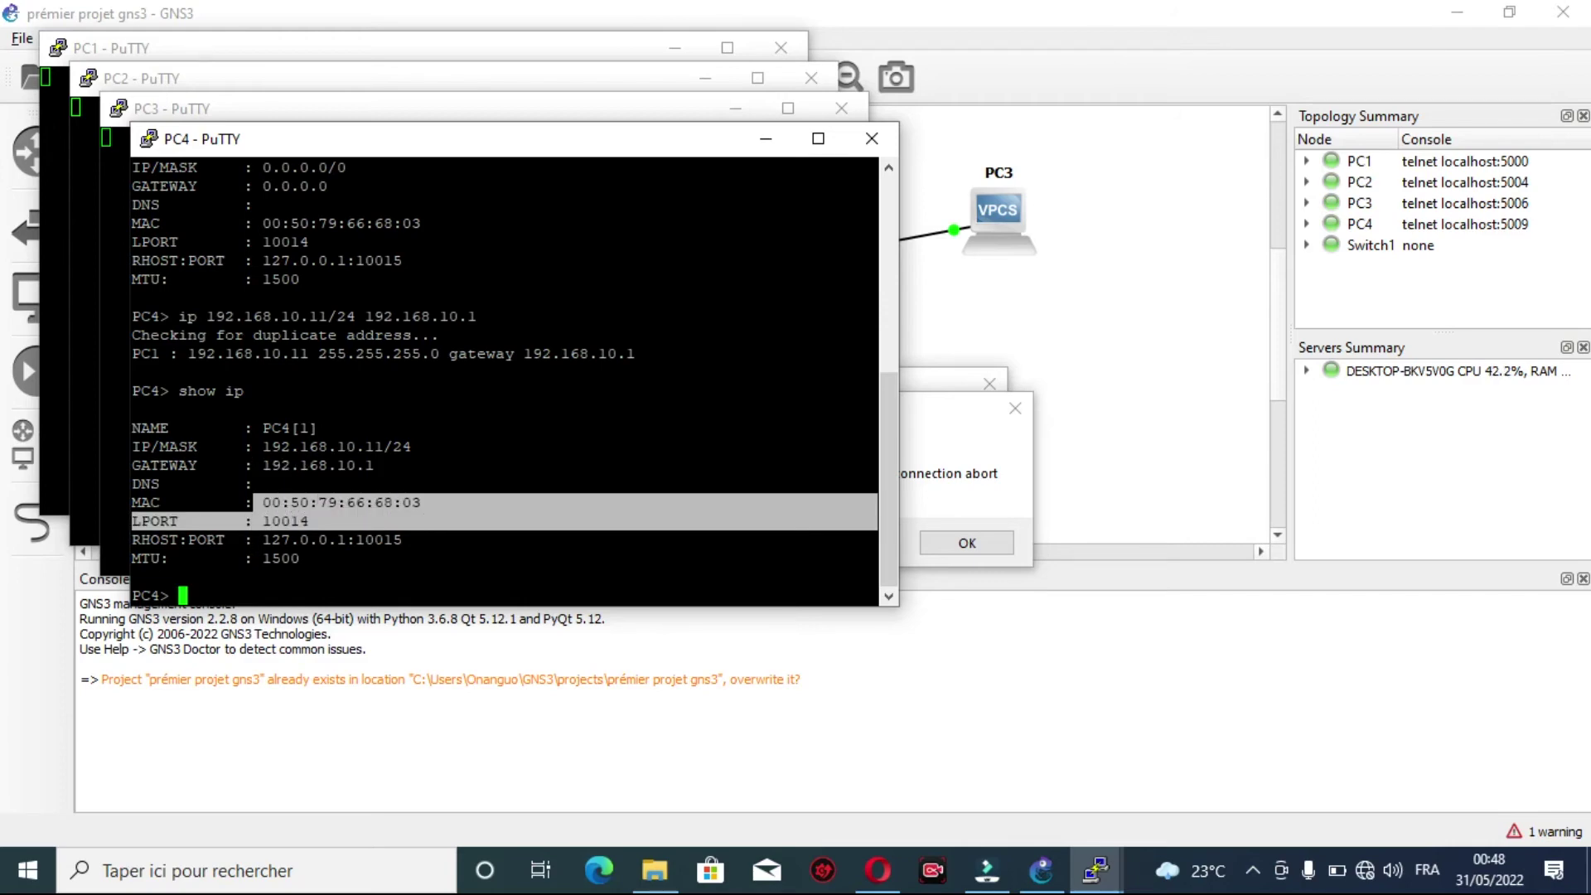
click(404, 498)
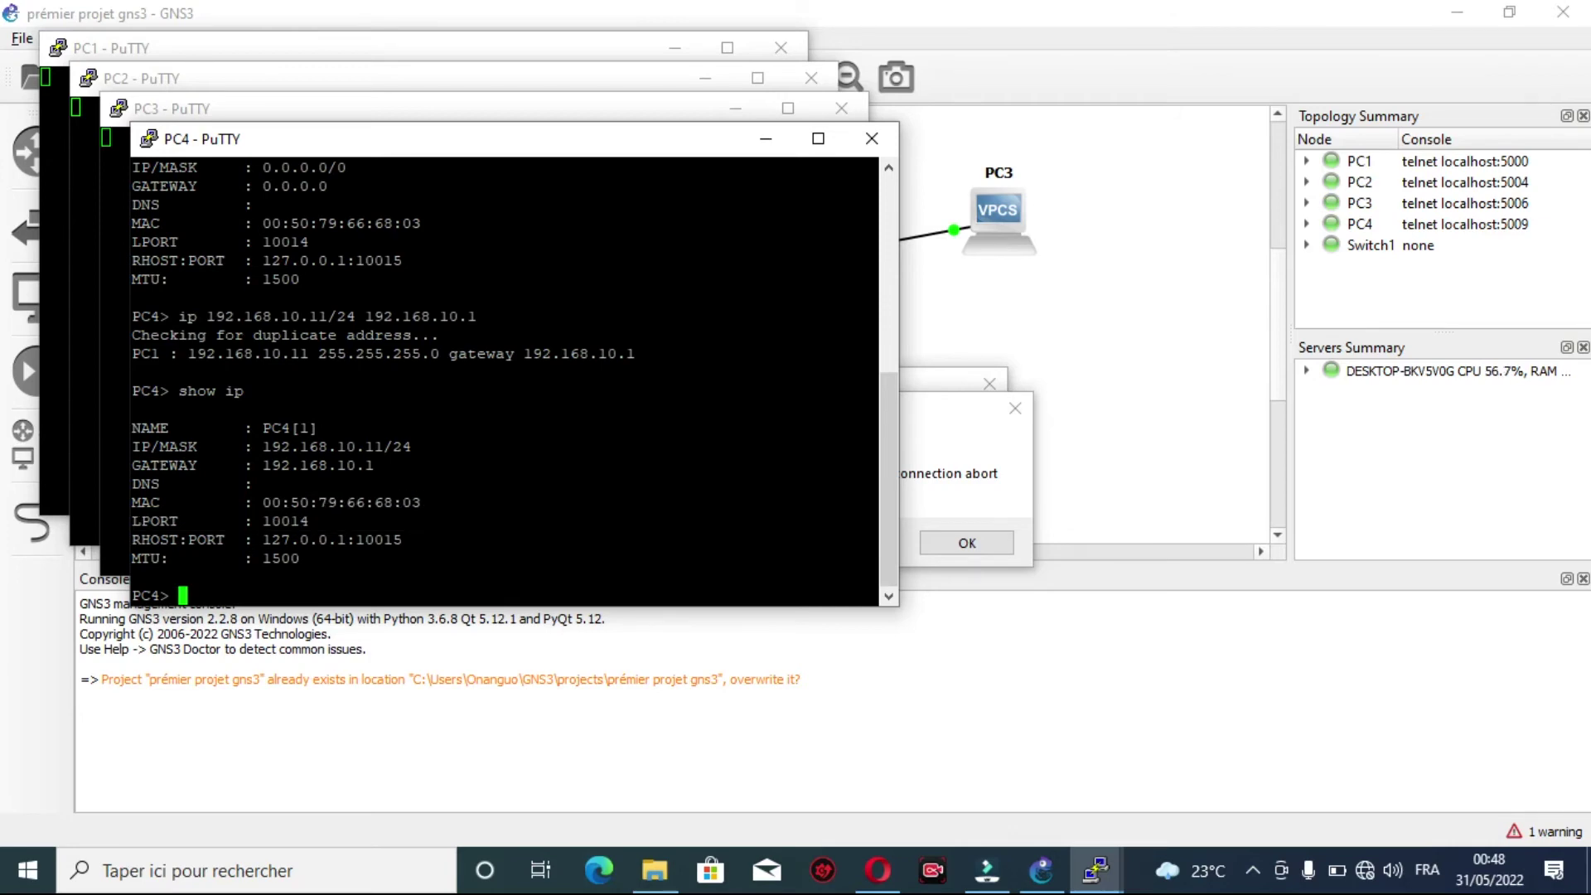
drag(254, 502, 306, 553)
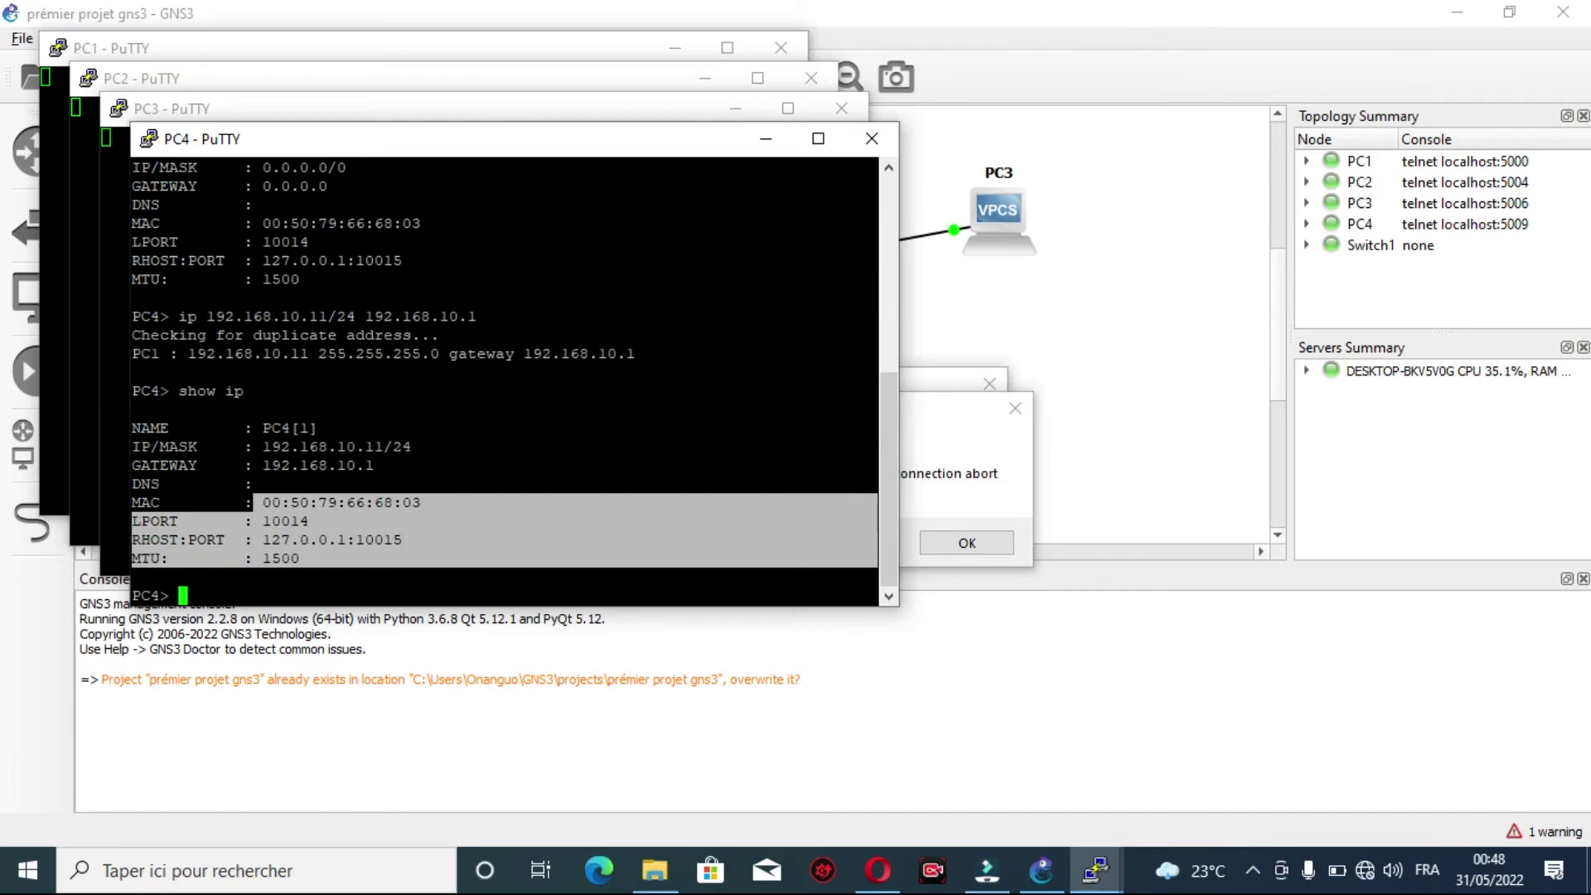
click(212, 601)
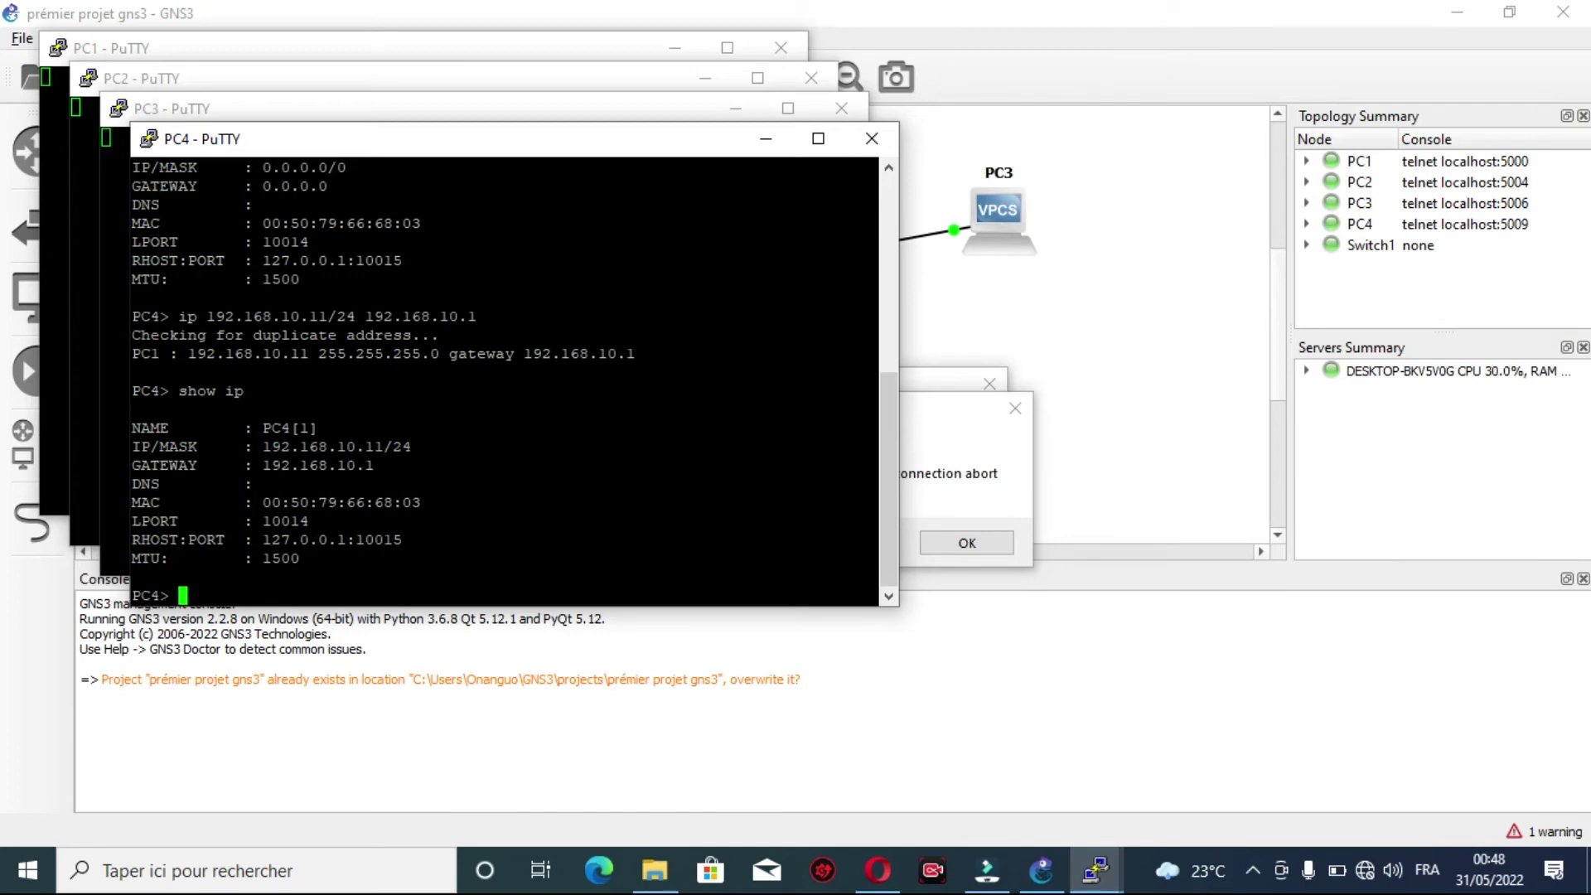
Step: Ping 192.168.10.10 from PC4 and examine the replies
key(Return)
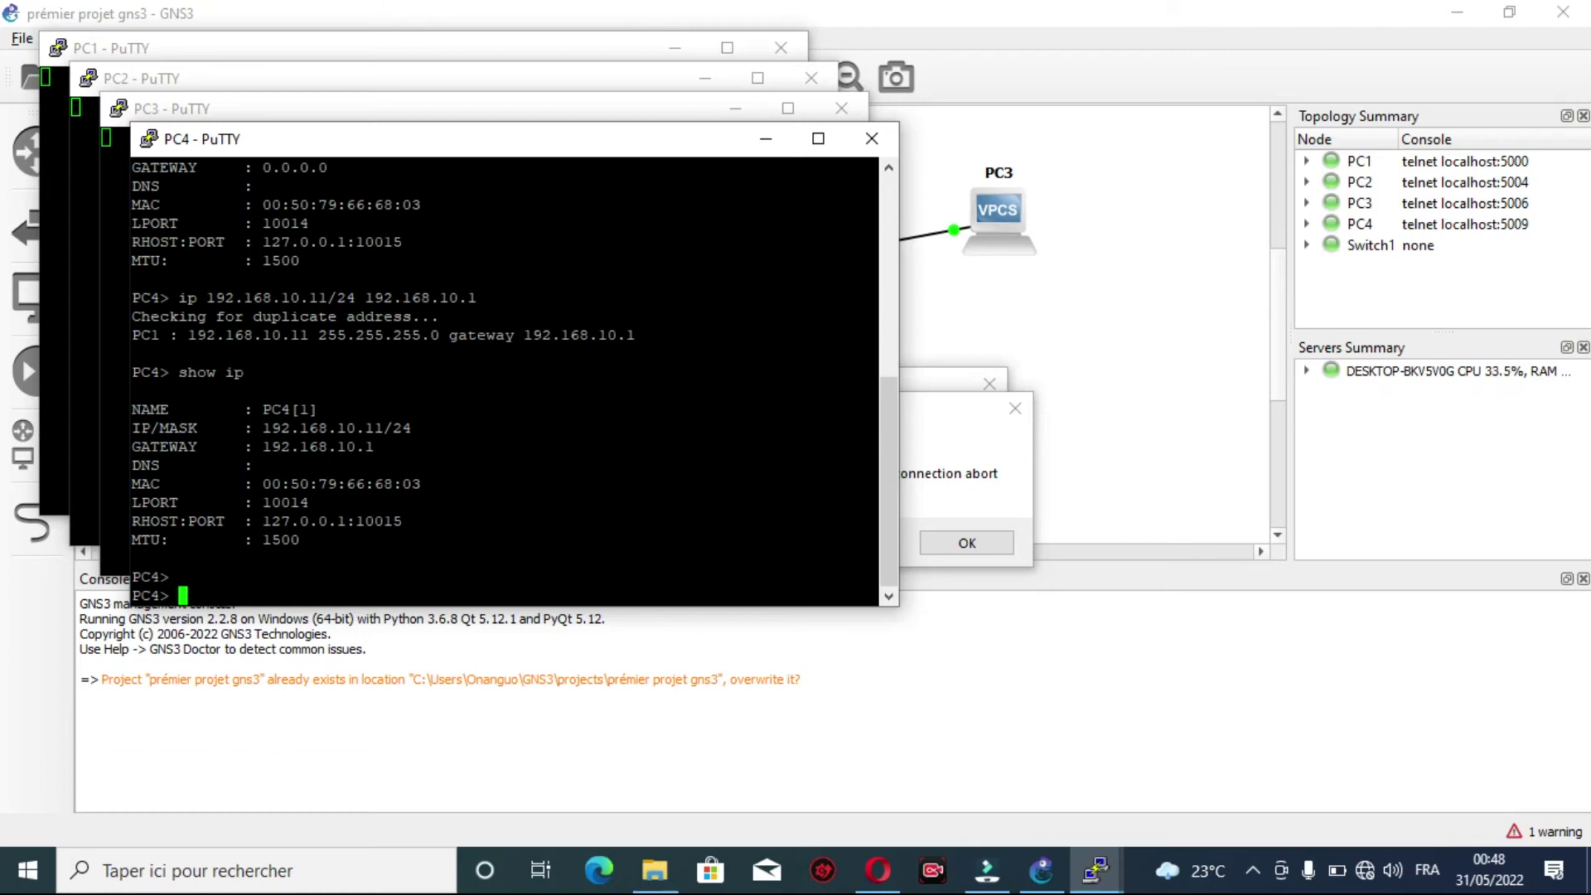
text(ping 192.168.1)
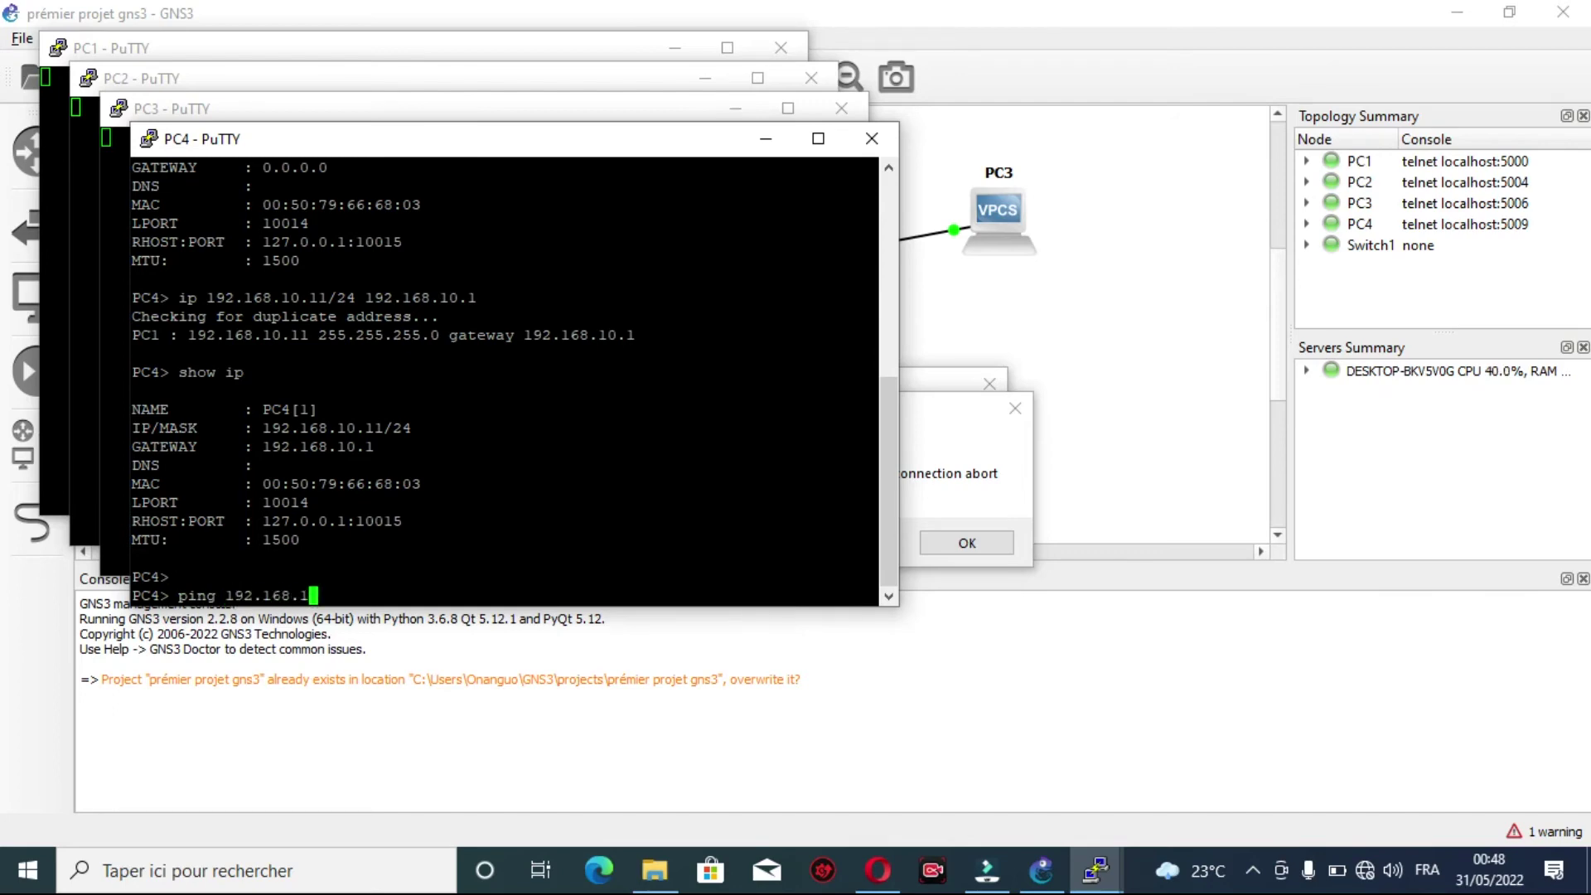
text(0.10)
key(Return)
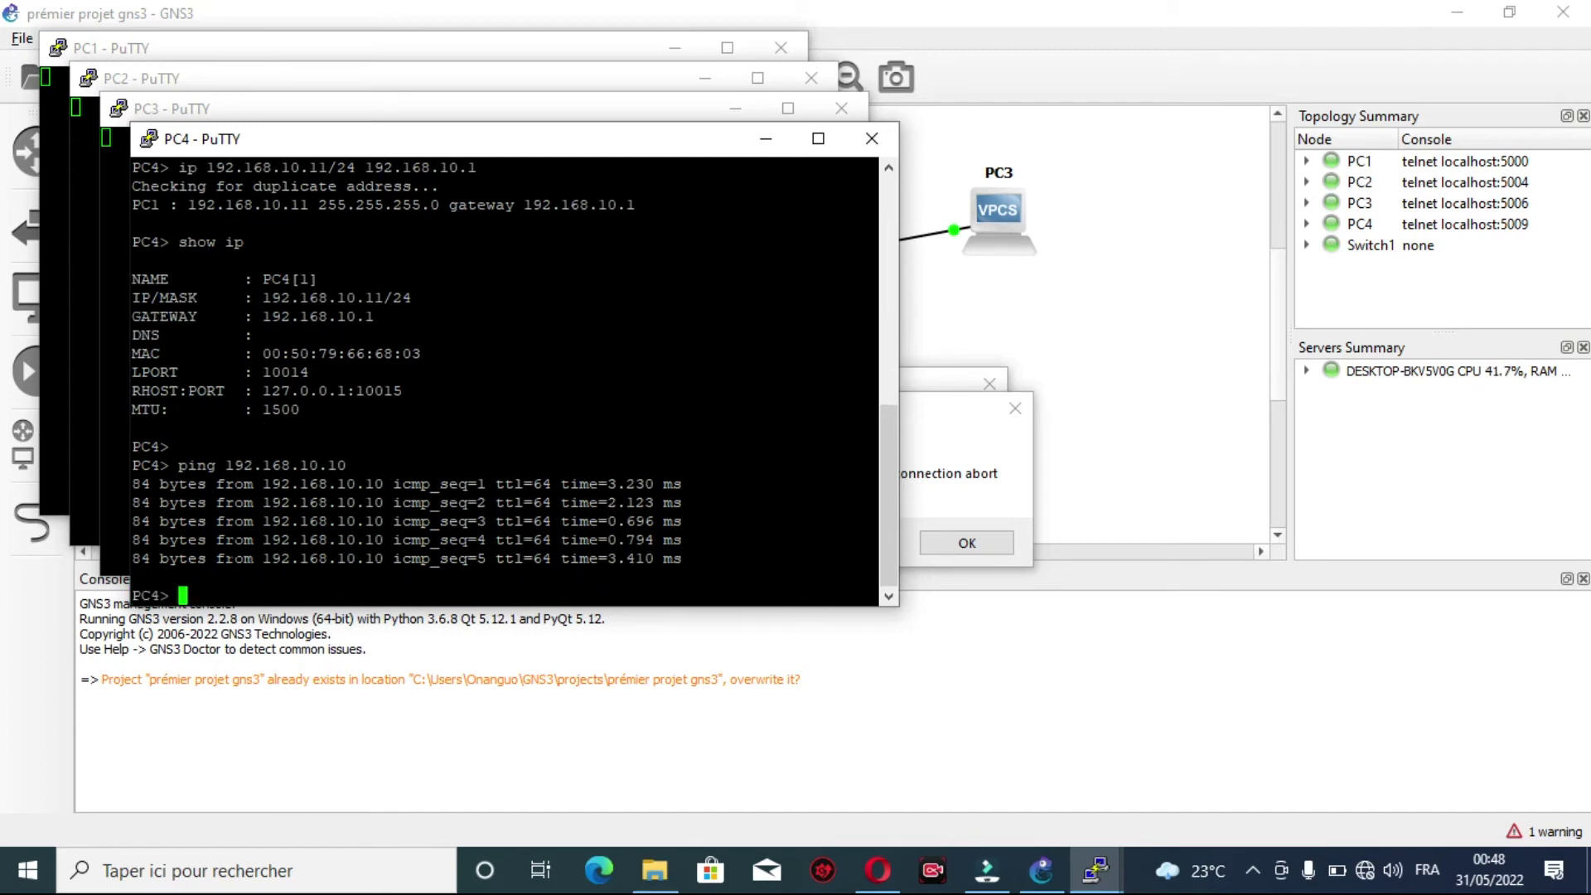
drag(159, 502, 671, 560)
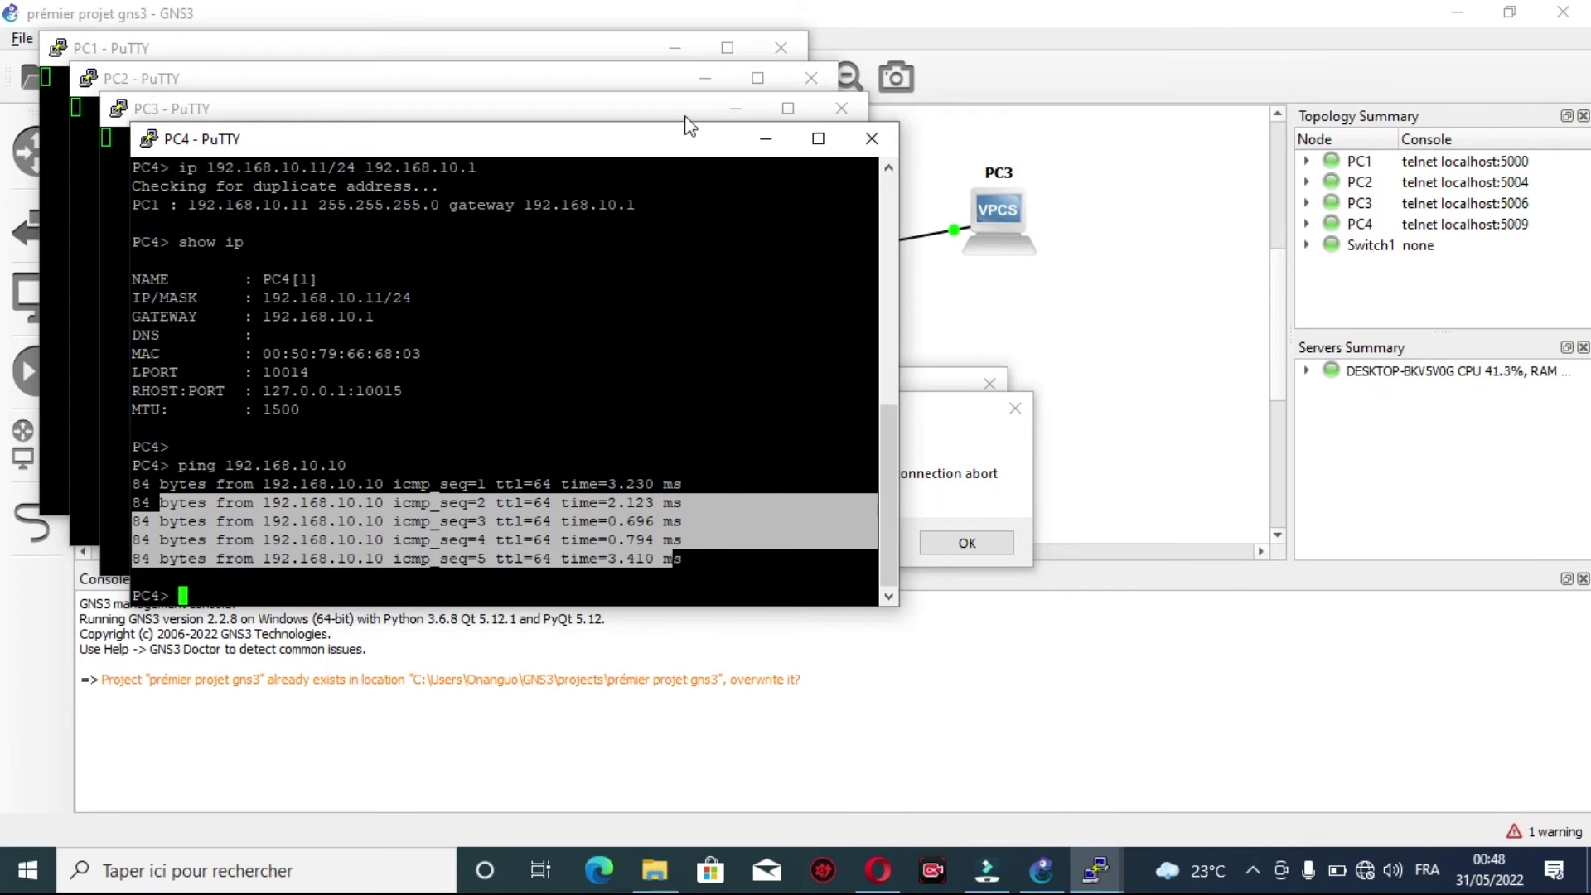
Step: Switch to PC3's console window and bring up its command prompt
click(390, 114)
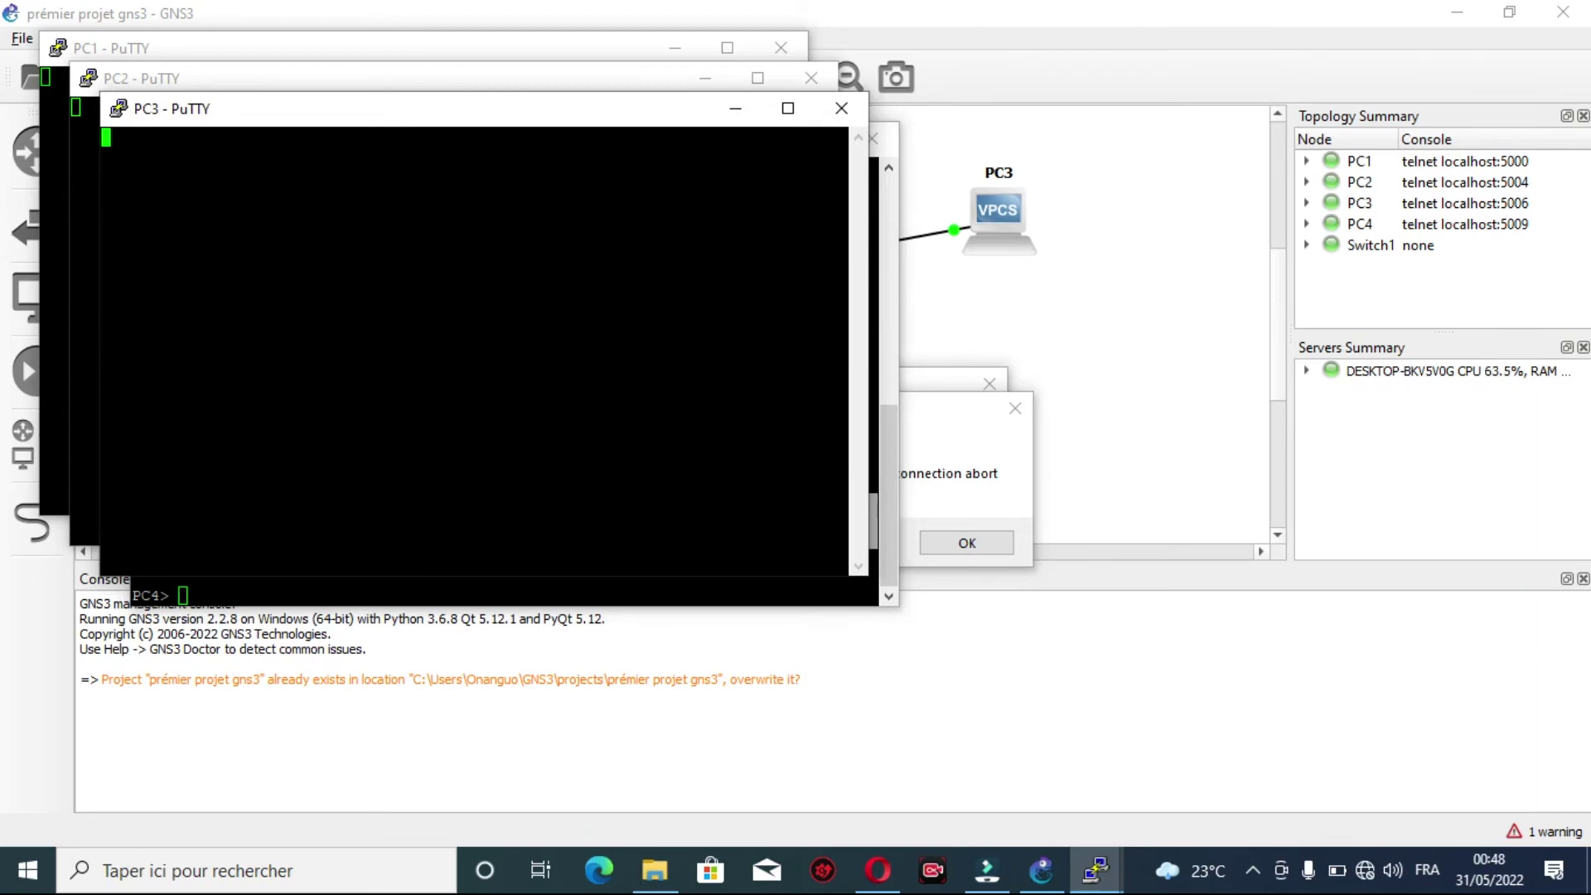
key(Return)
key(Return)
key(Return)
key(Return)
key(Return)
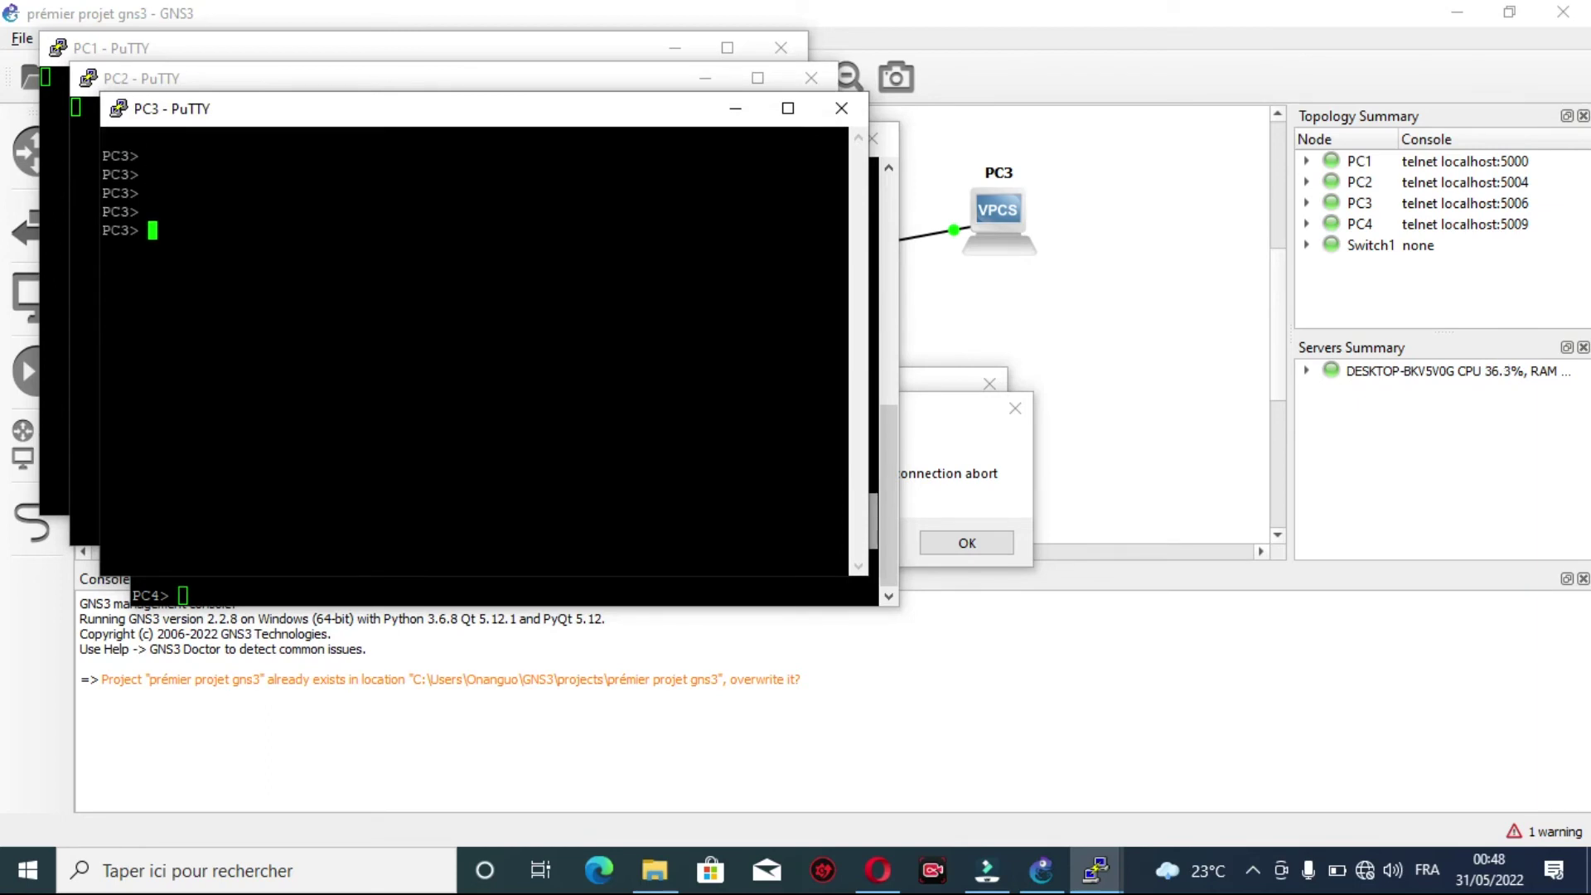
Step: Display PC3's IP settings with show ip, then ping PC4 at 192.168.10.11
text(shw ip)
key(BackSpace)
key(BackSpace)
key(BackSpace)
key(BackSpace)
key(BackSpace)
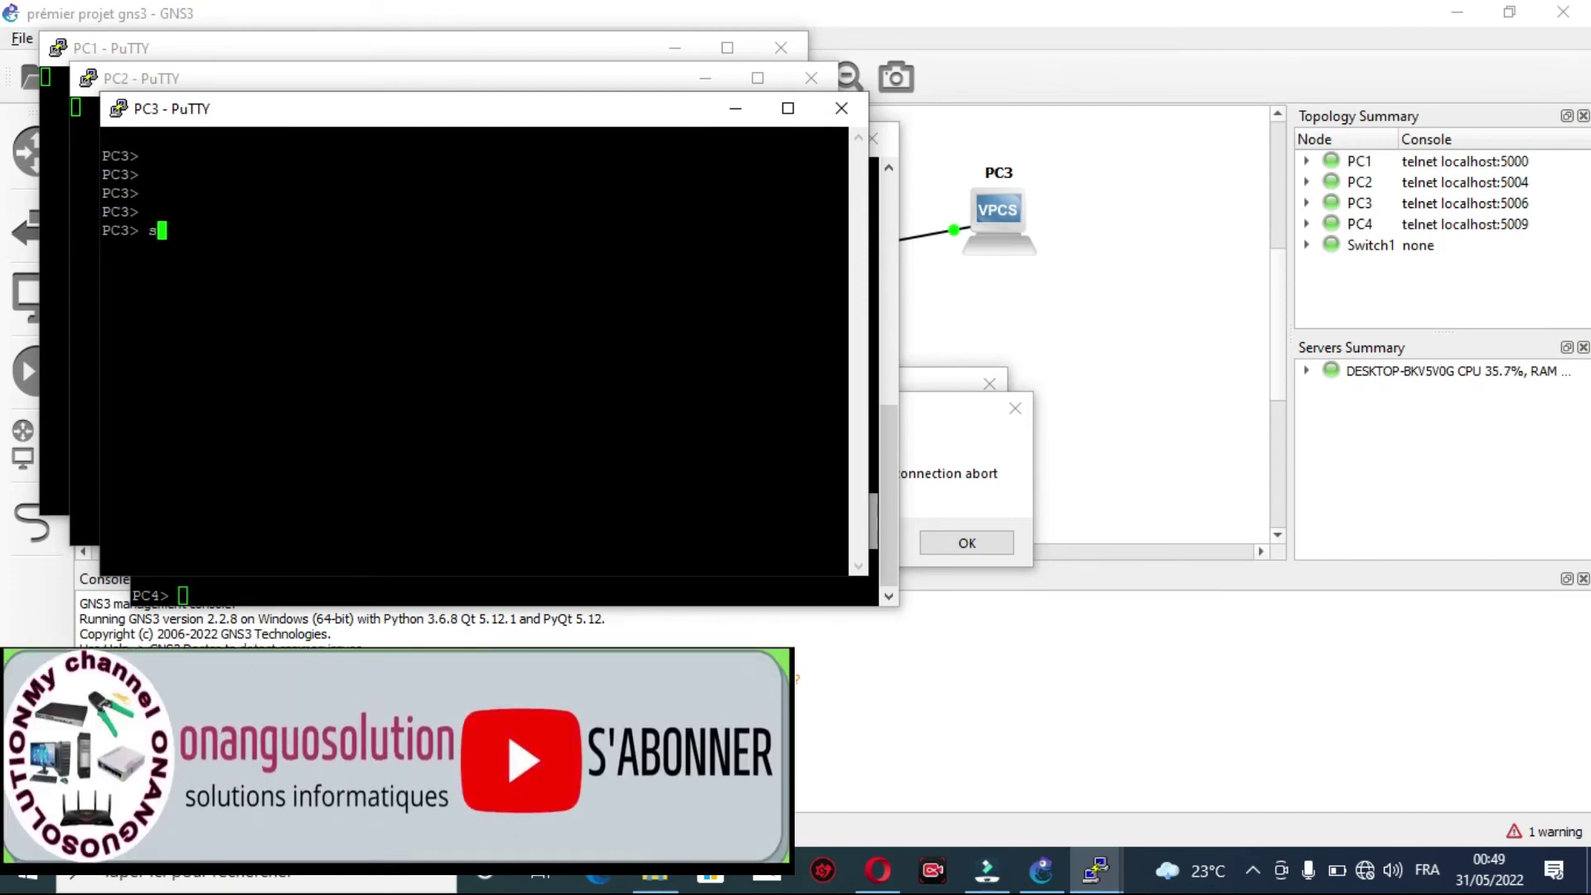
text(ho)
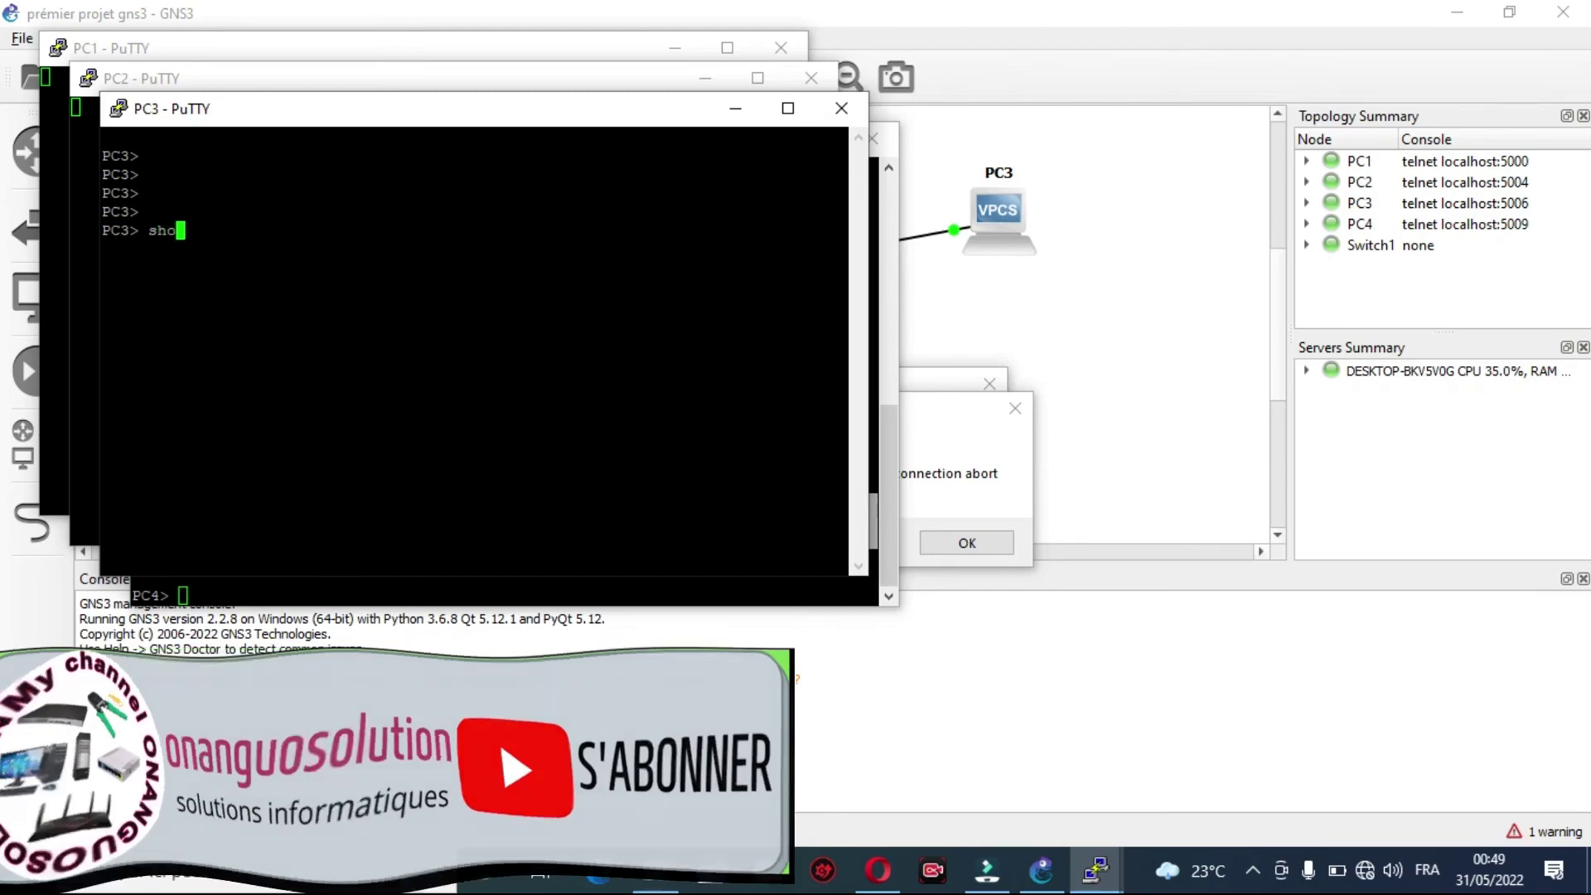
text(w ip)
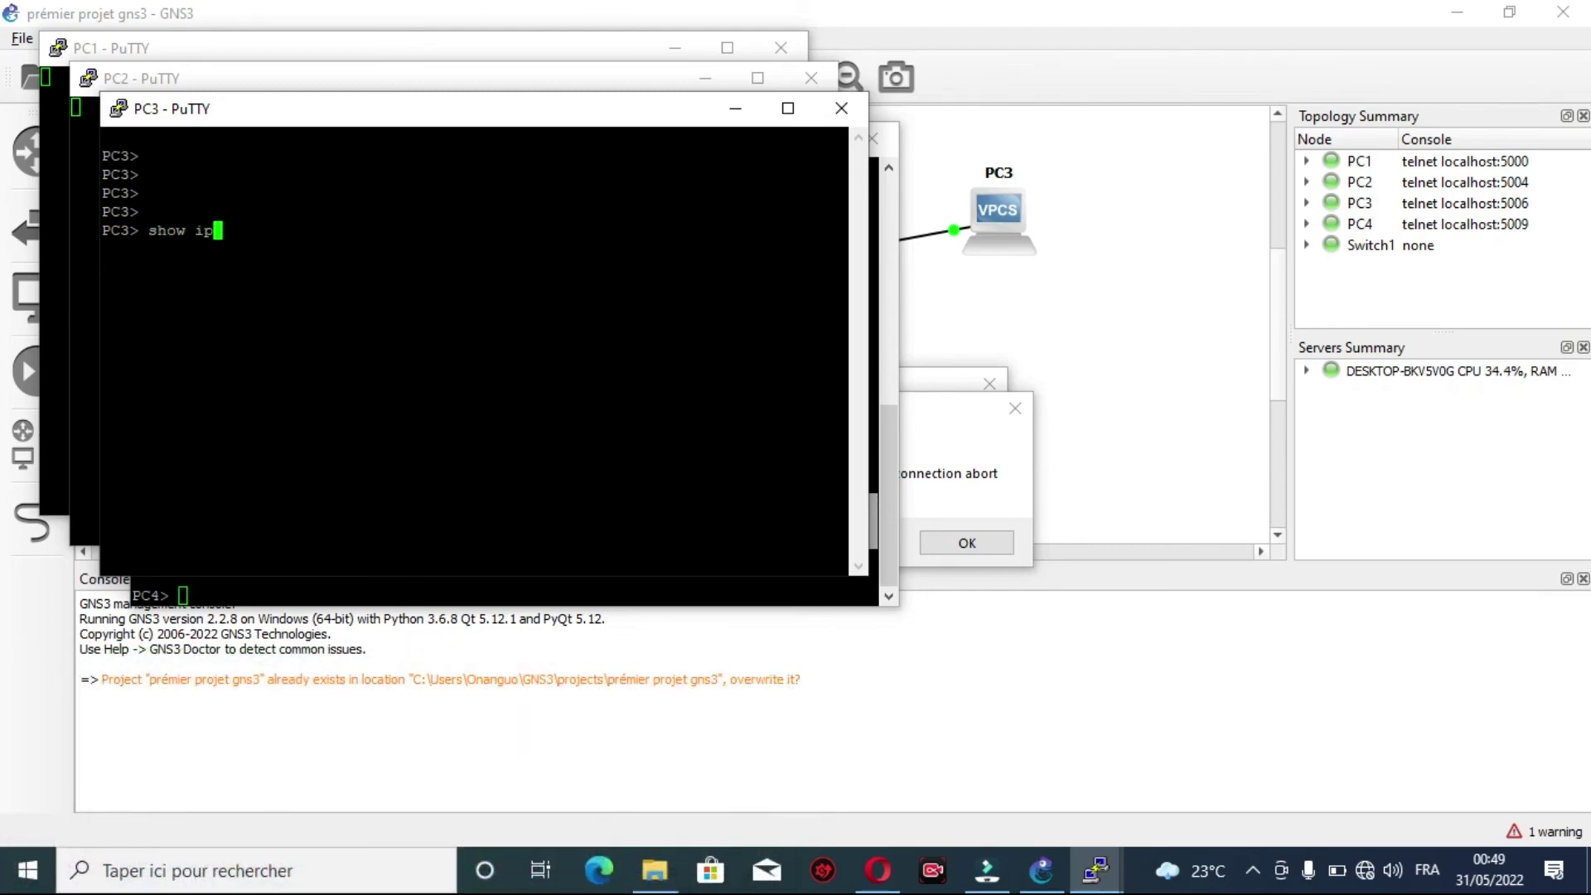
key(Return)
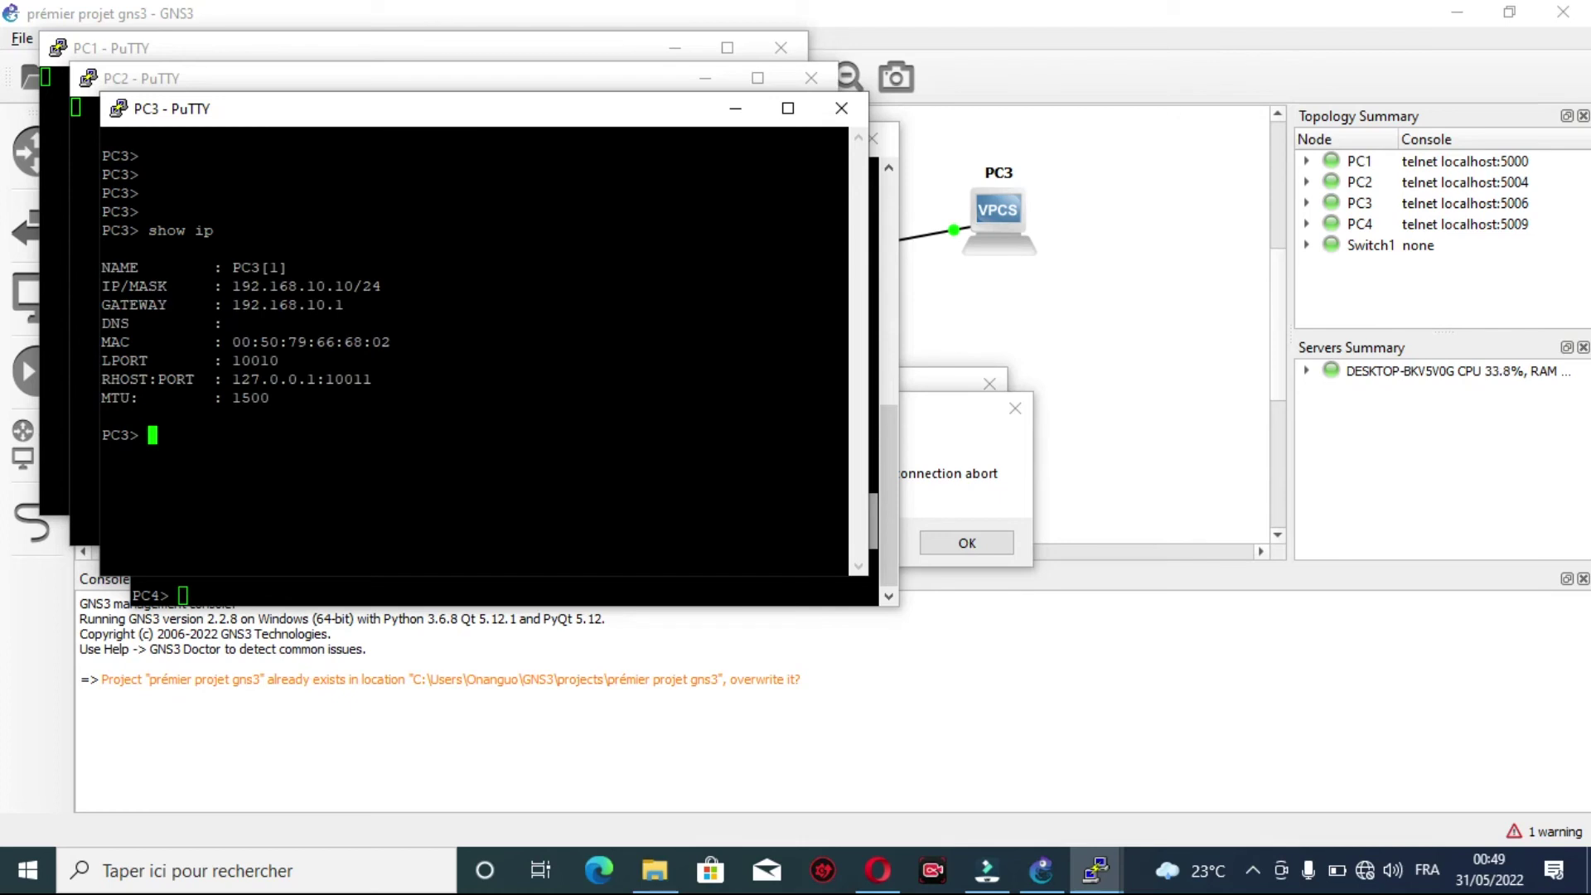
text(ping 192.168.10.11)
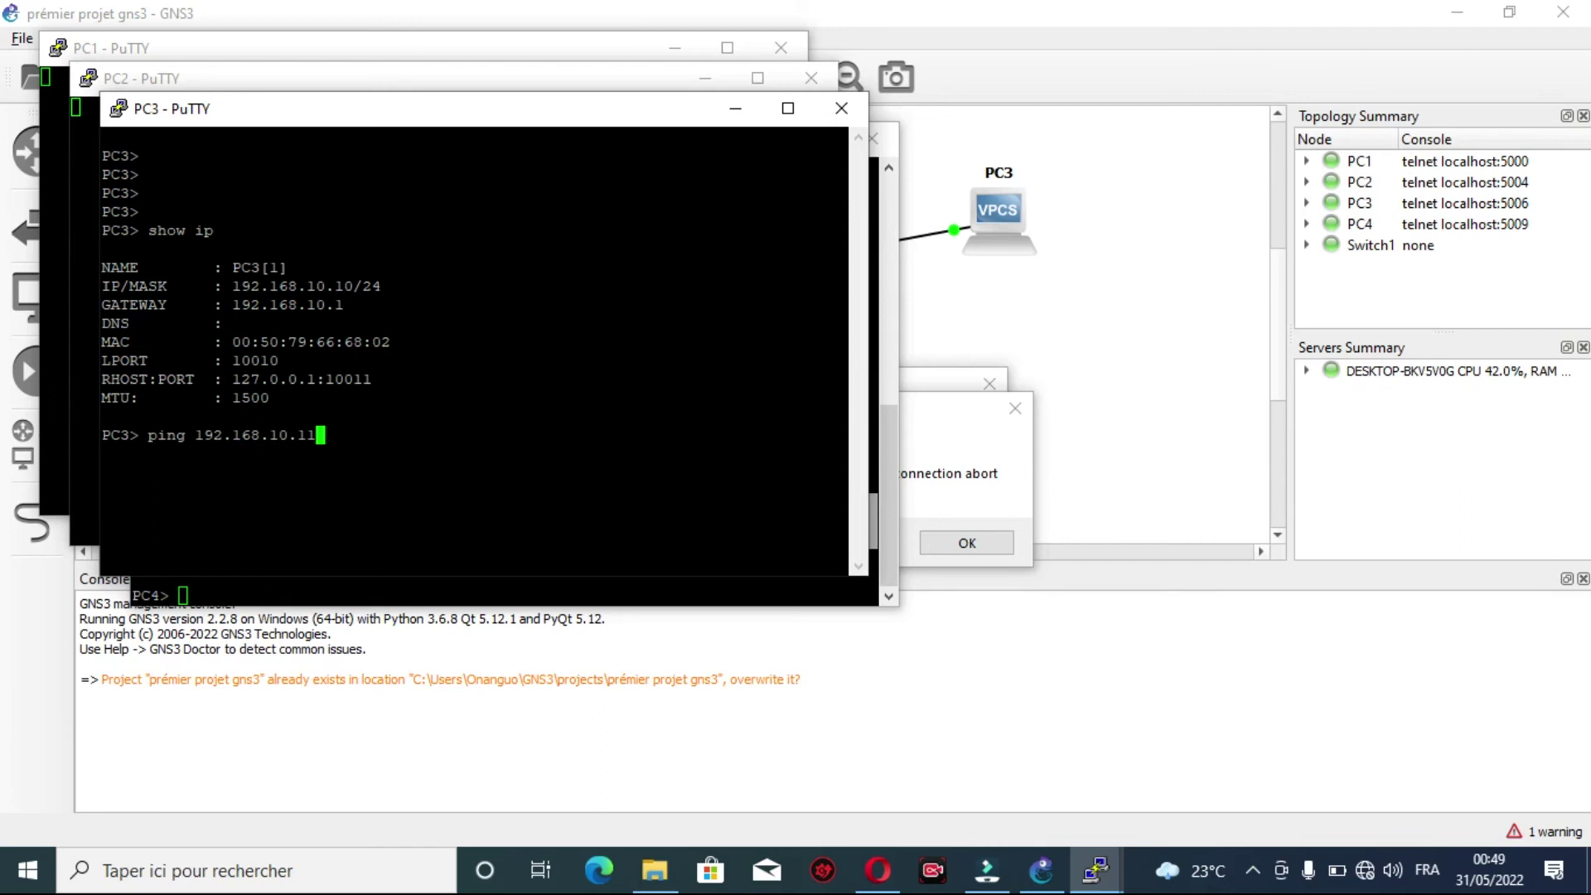
key(Return)
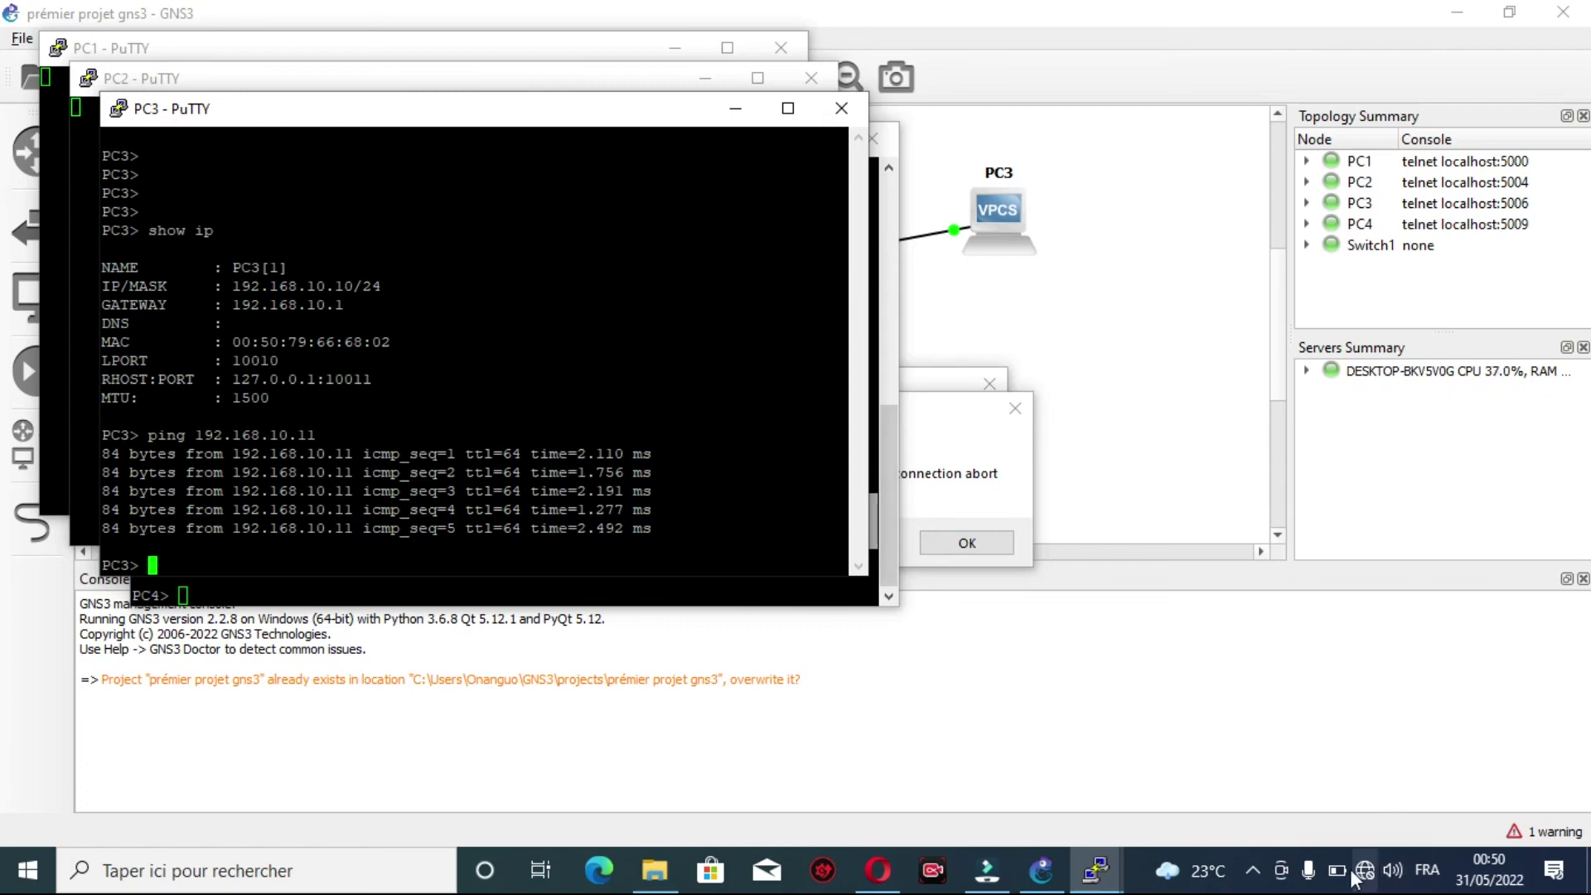
click(1254, 871)
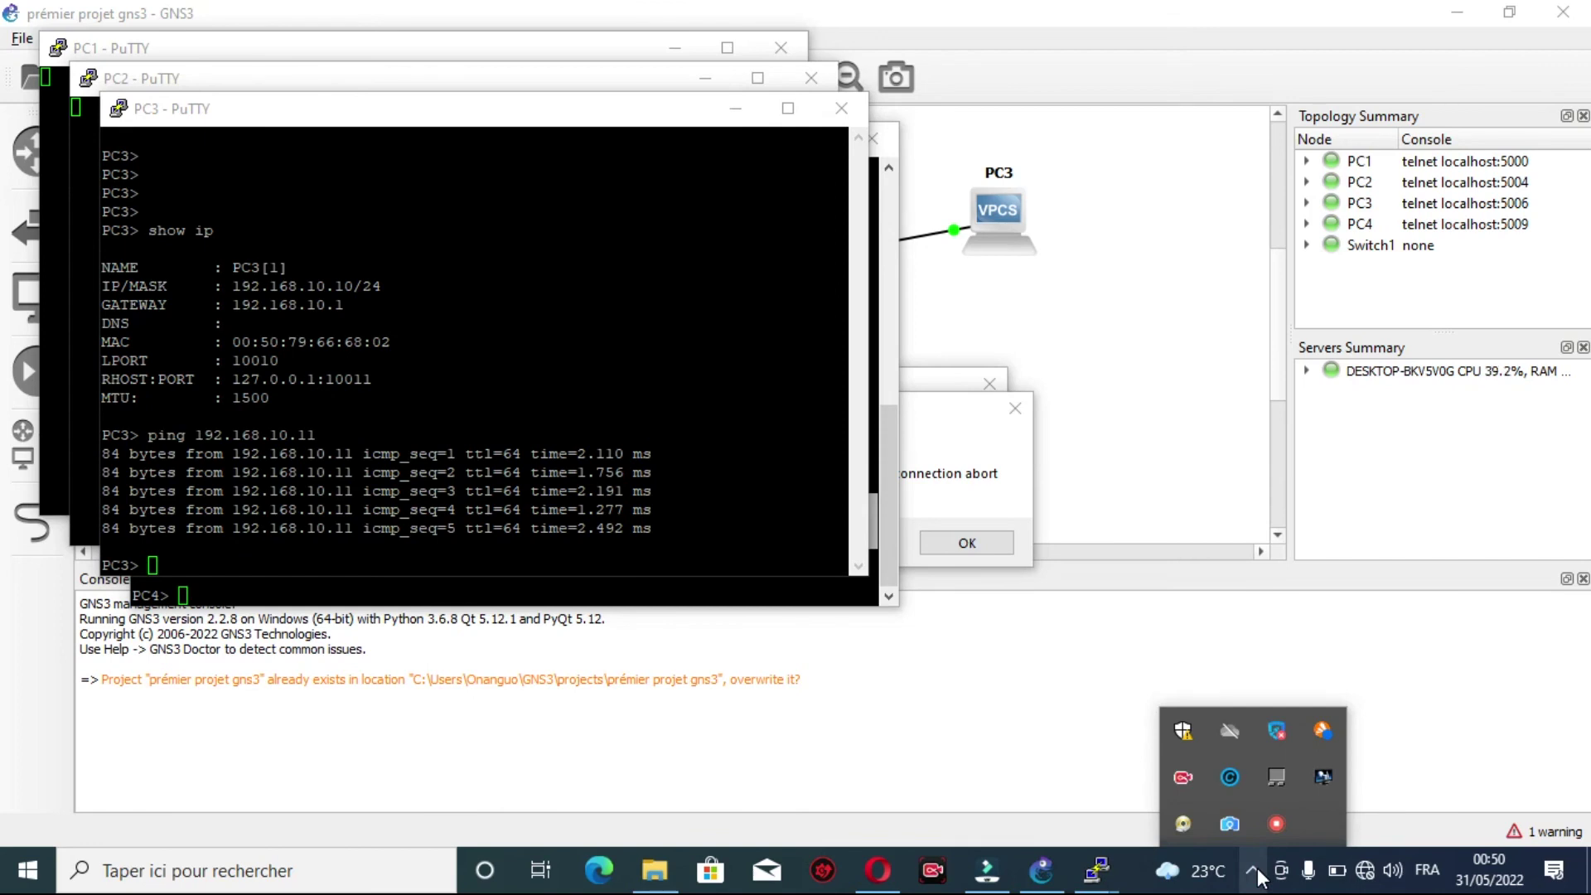
right_click(1280, 824)
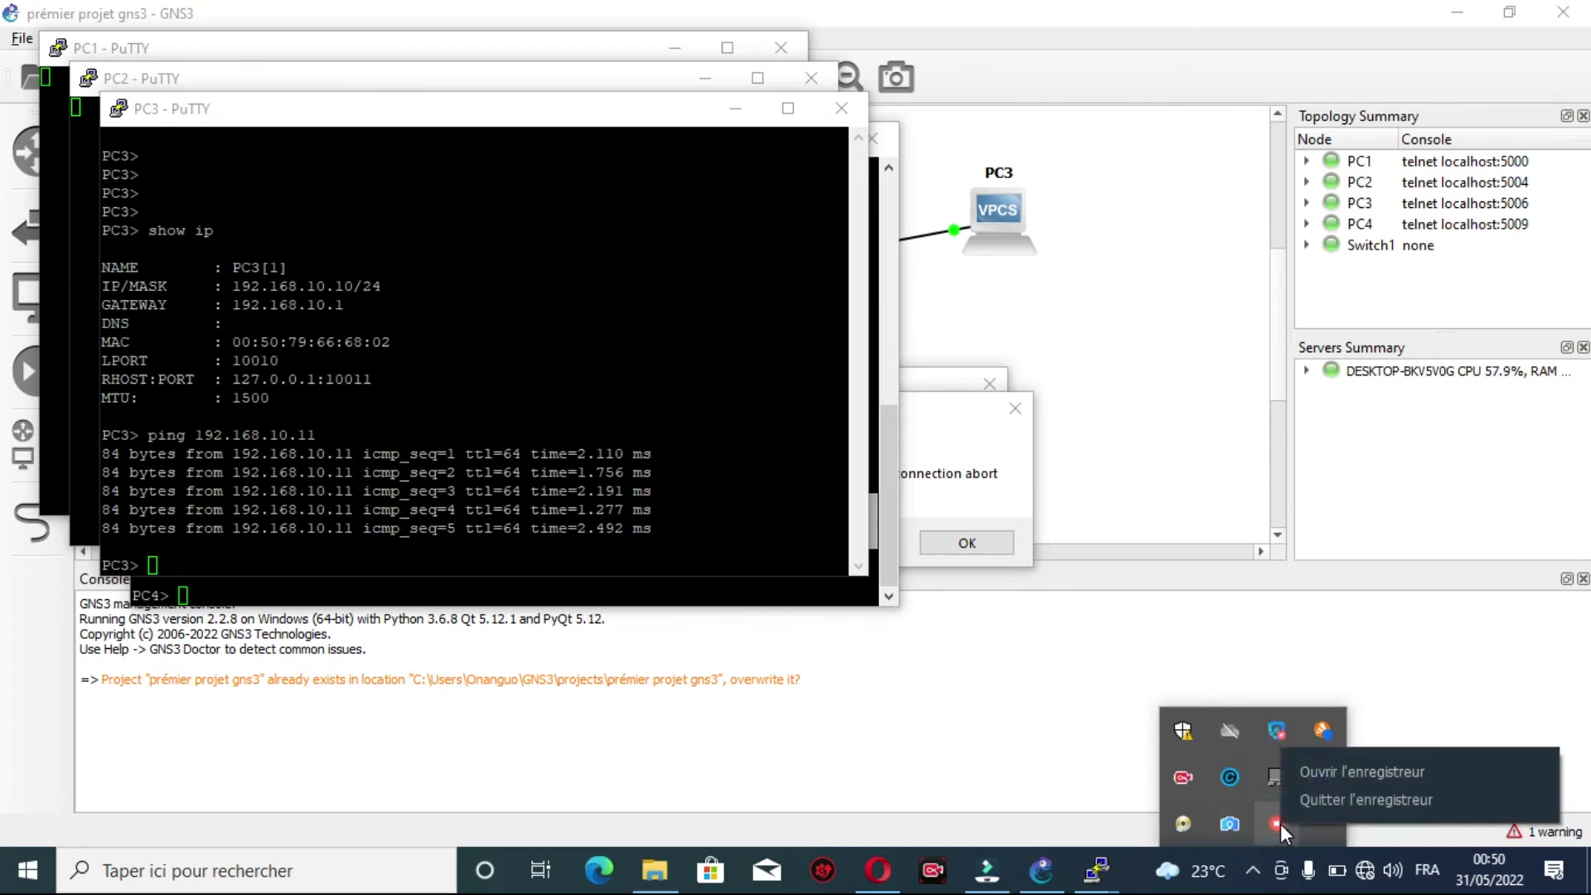
click(1321, 797)
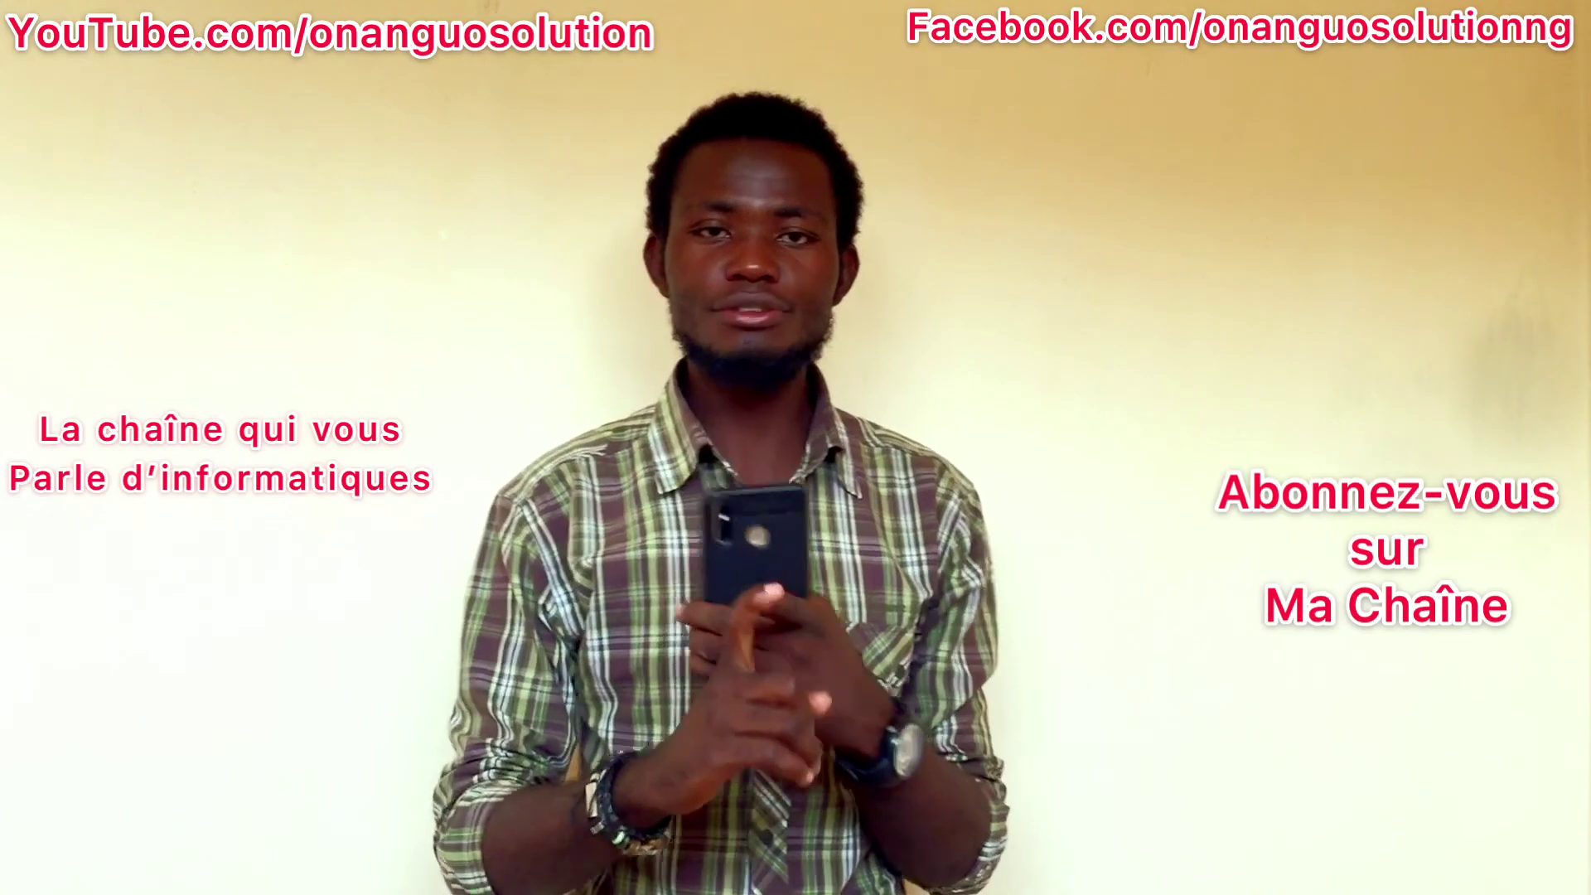